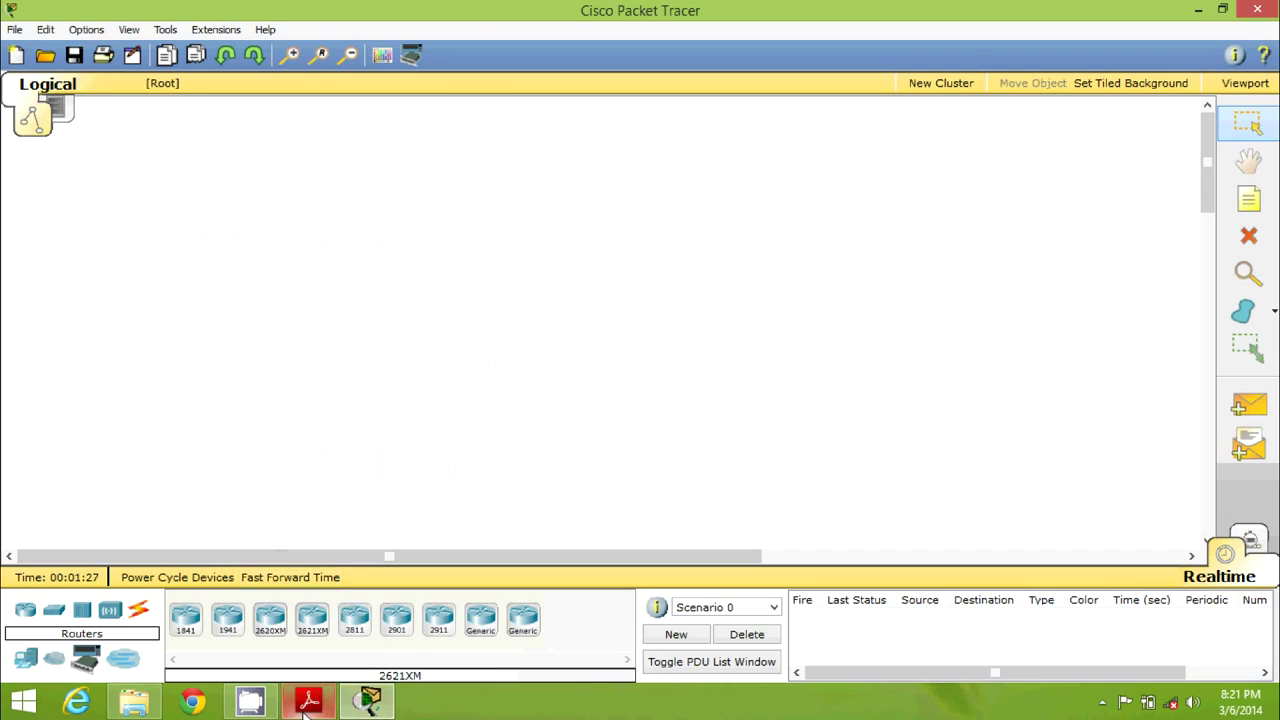
Switch to the TY_Syllabus.pdf practicals list in Adobe Reader
left_click(308, 704)
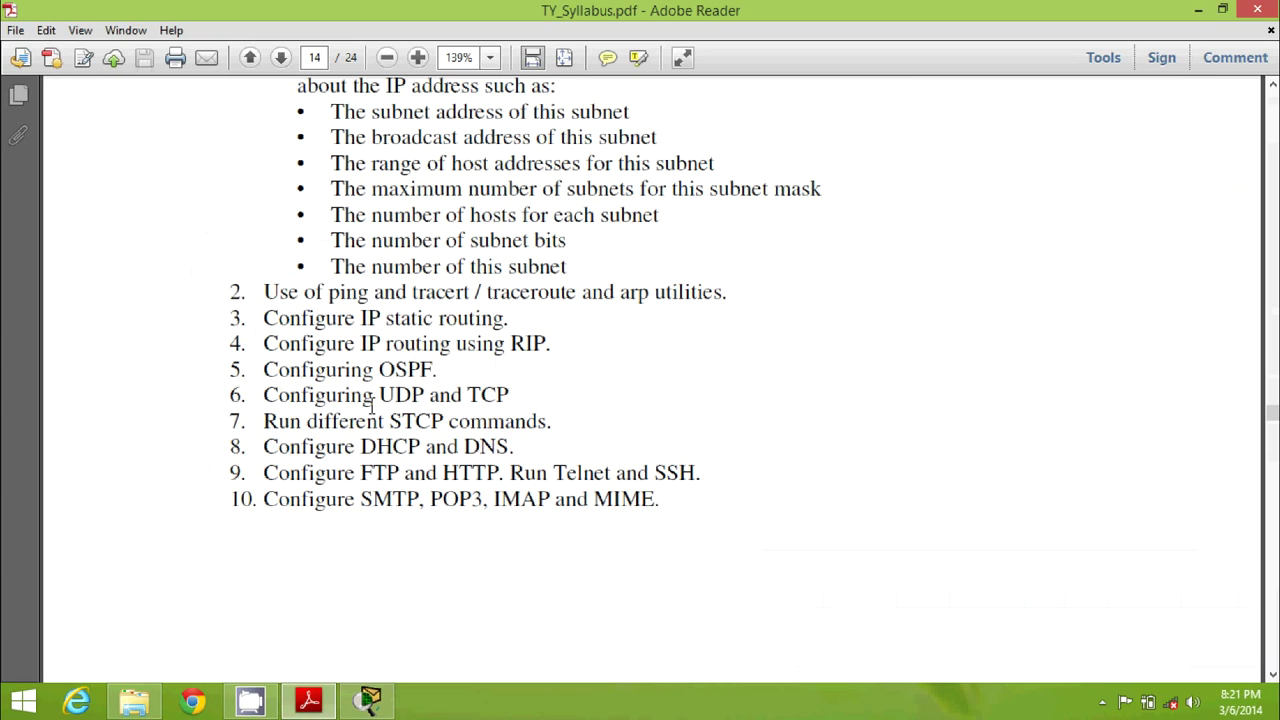
Highlight the 'Configure DHCP' practical in the syllabus, then go back to Packet Tracer
left_click_drag(263, 447, 392, 452)
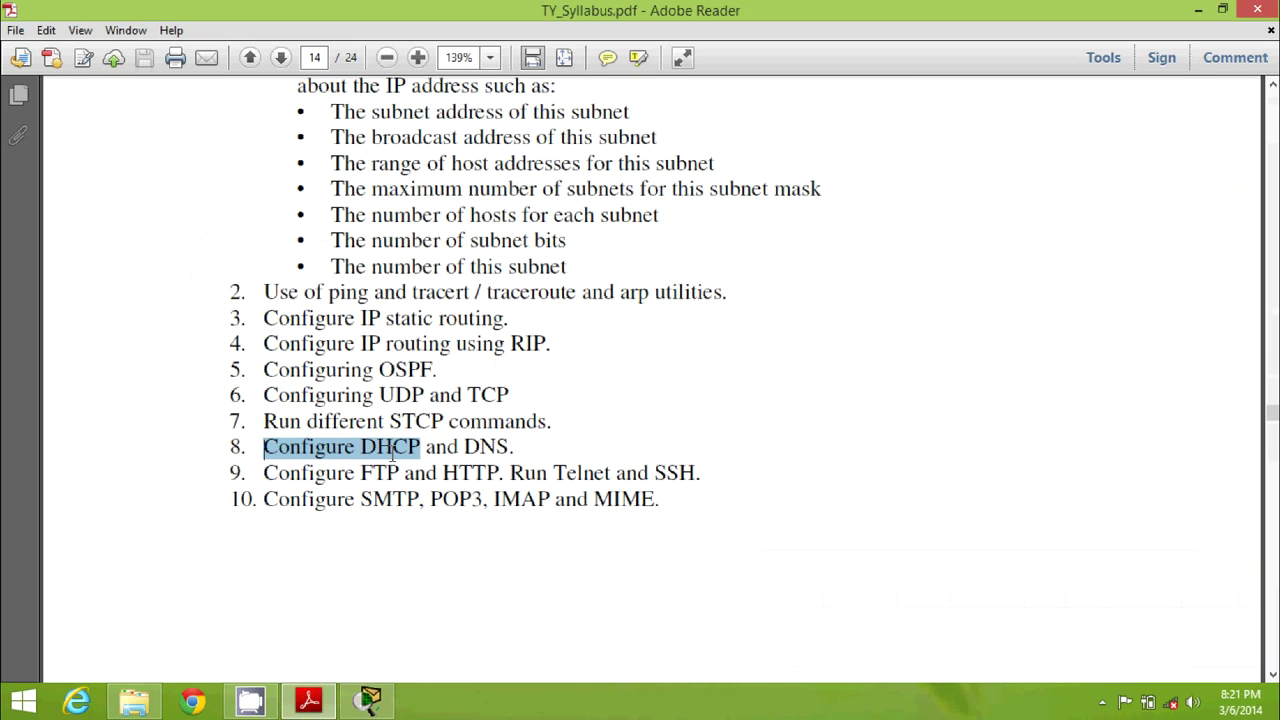
left_click(705, 376)
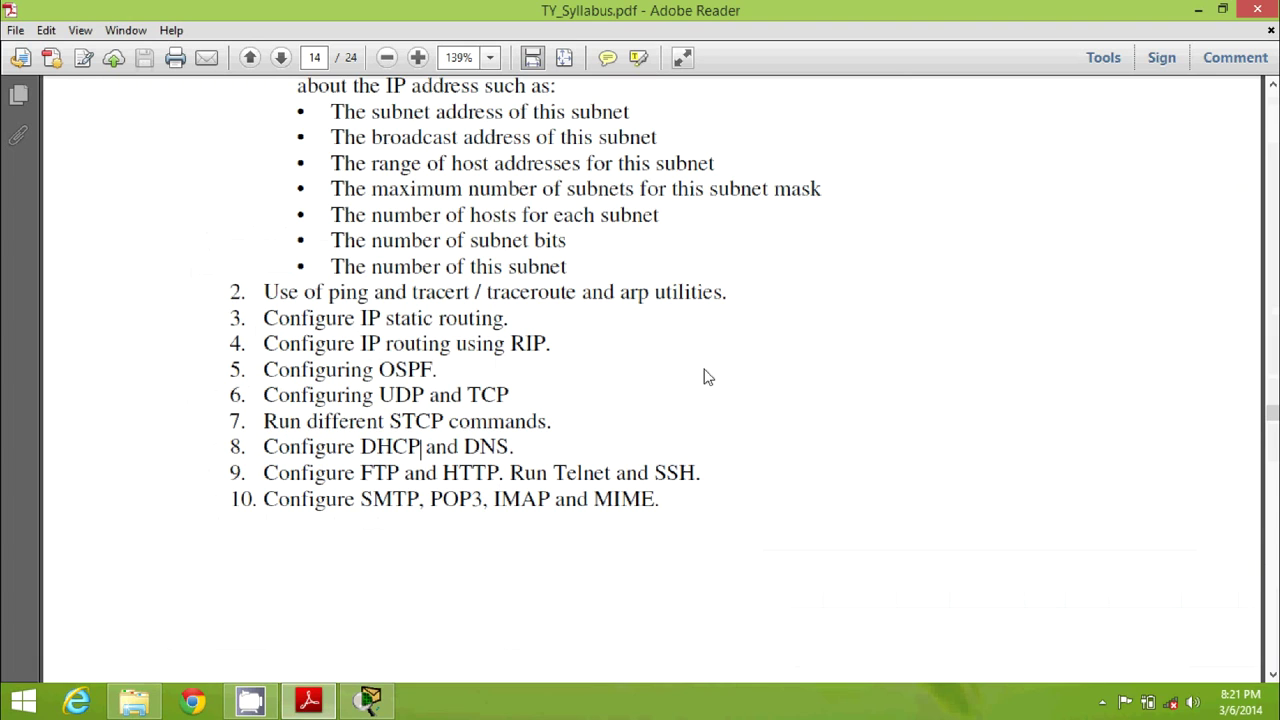
left_click(369, 701)
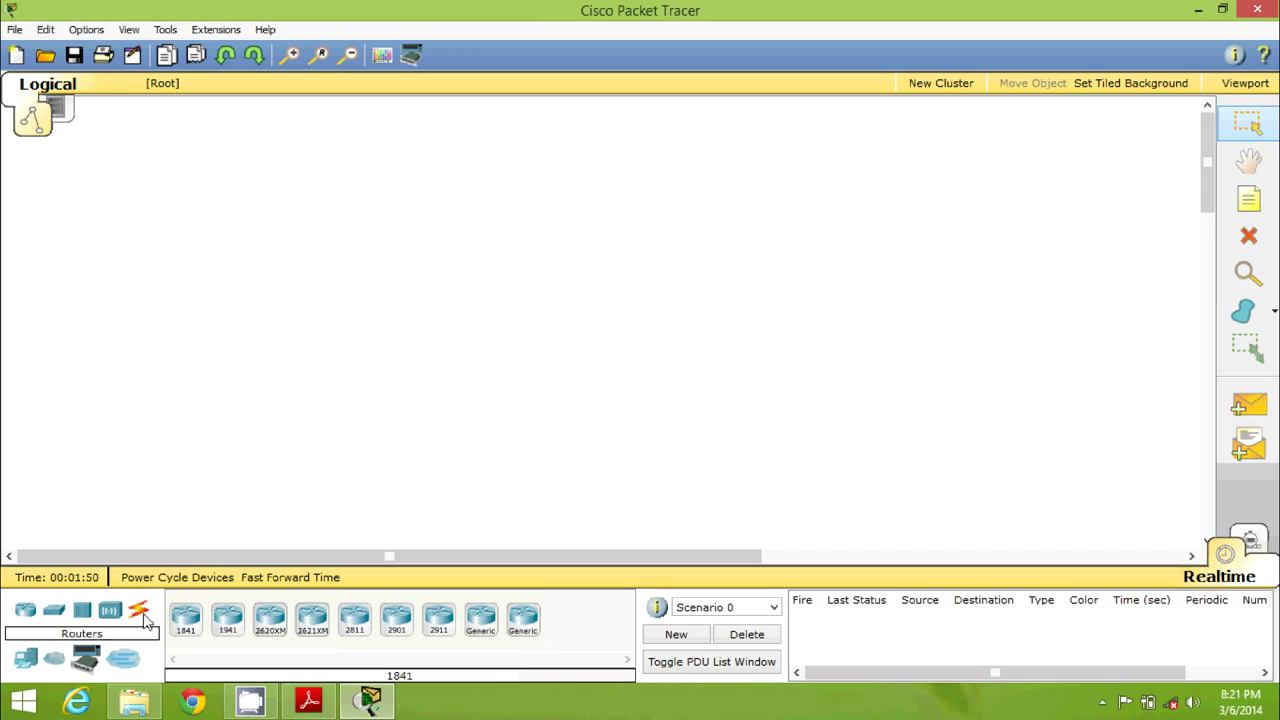
Place a generic Router0 and two generic PCs, PC0 and PC1, on the canvas
left_click(480, 620)
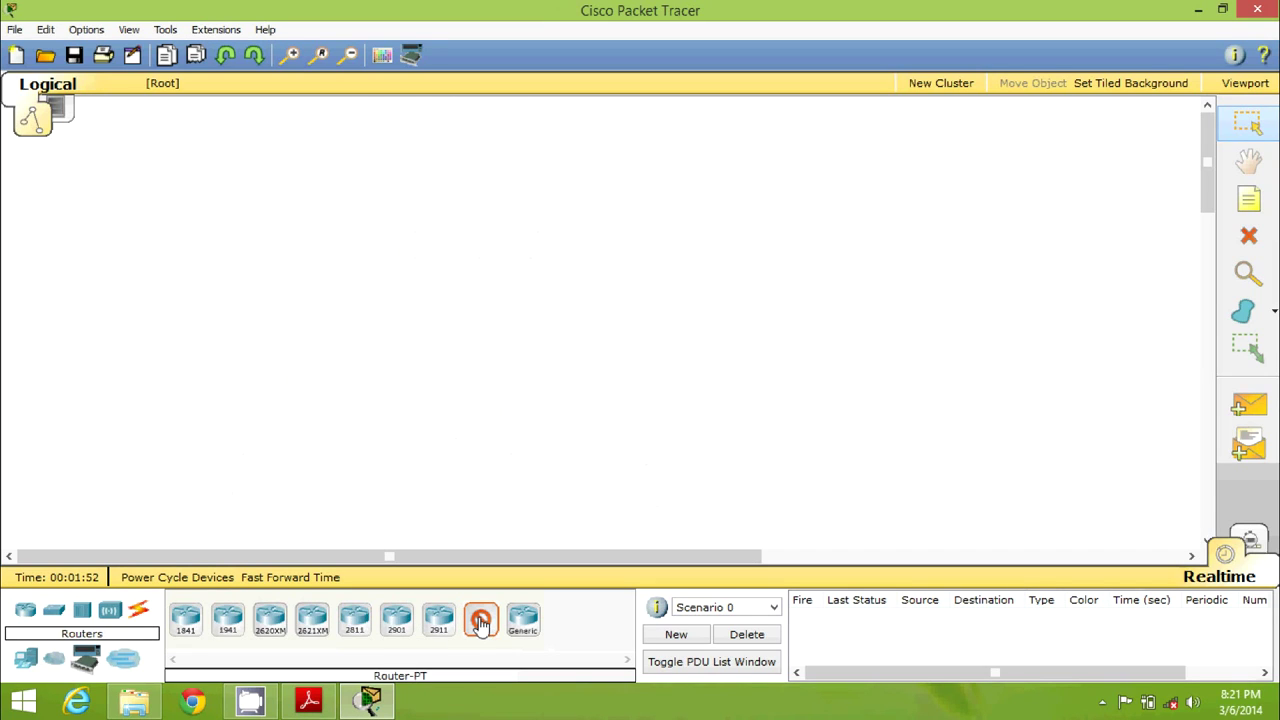
left_click(437, 190)
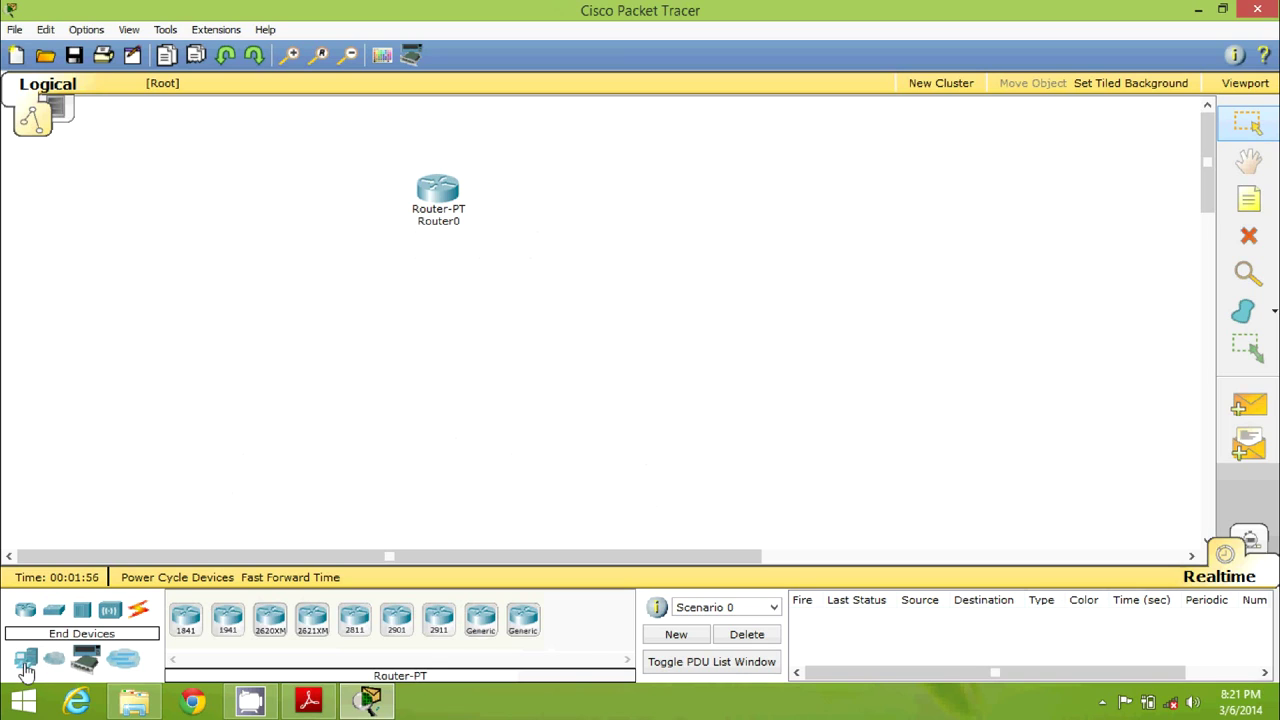
left_click(26, 662)
left_click(186, 622)
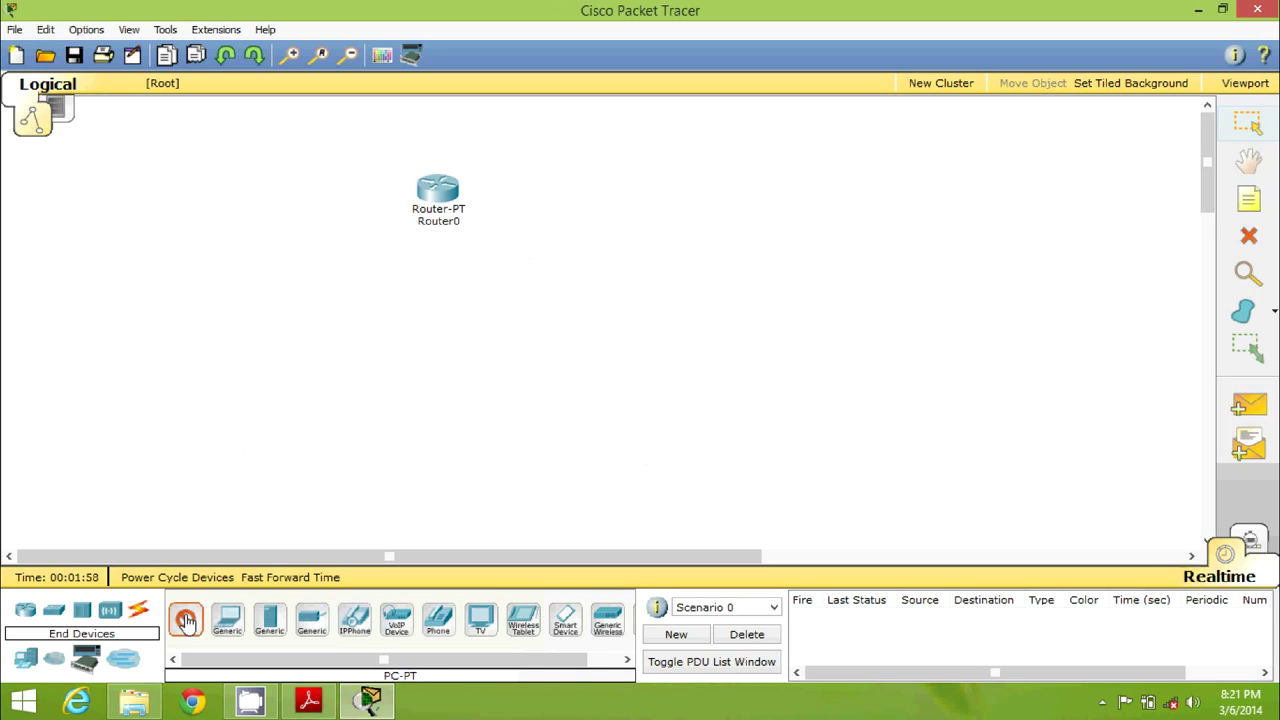
left_click(341, 431)
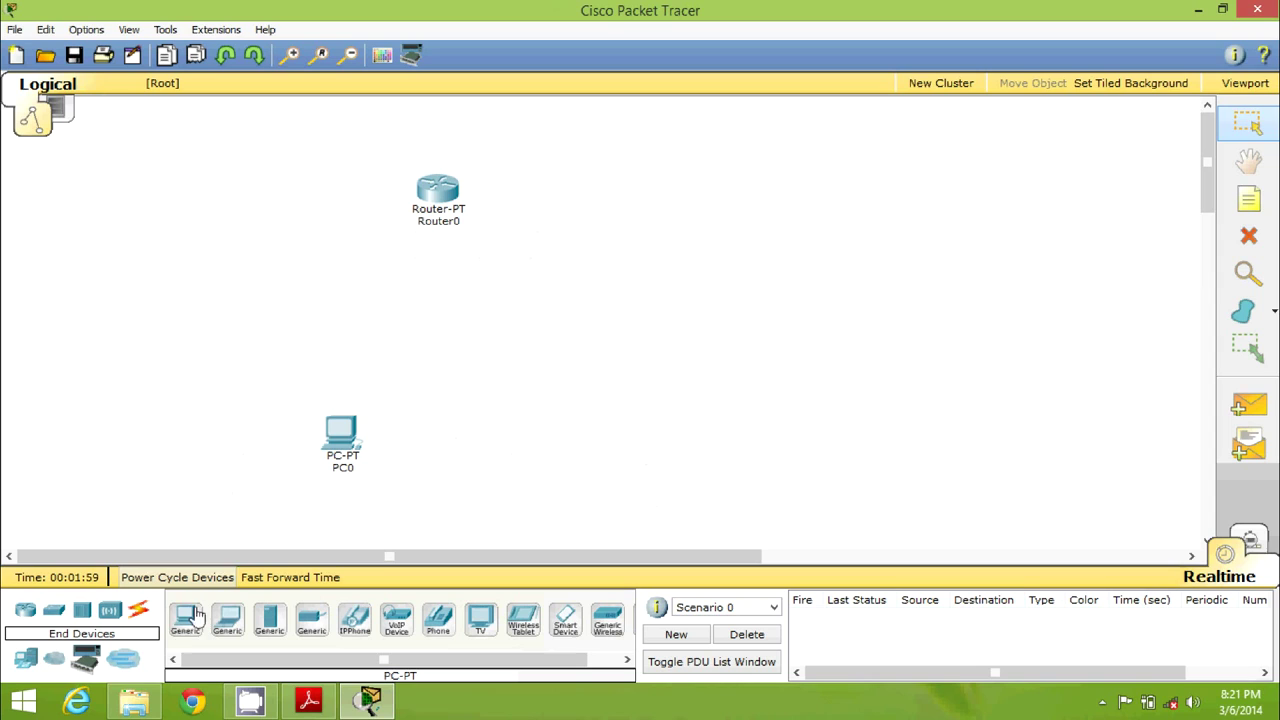
left_click(186, 620)
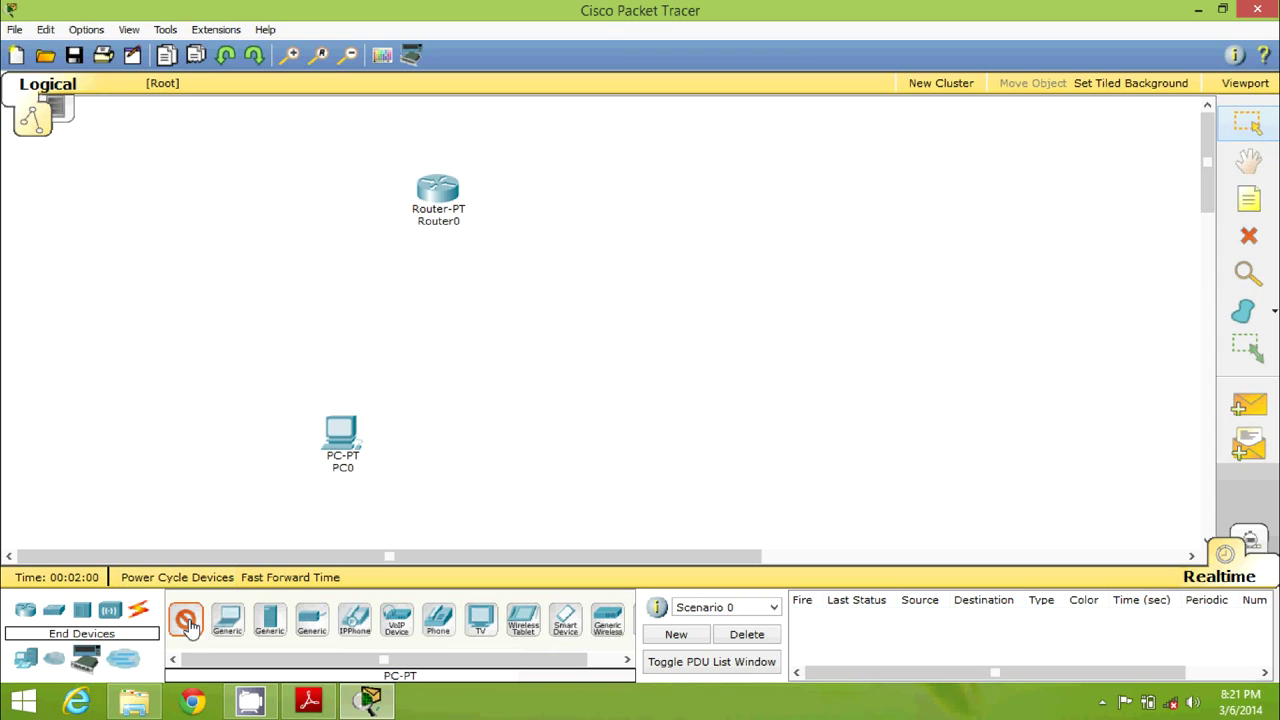
left_click(611, 423)
Add a generic Switch0 between Router0 and the PCs and adjust their positions
left_click(54, 610)
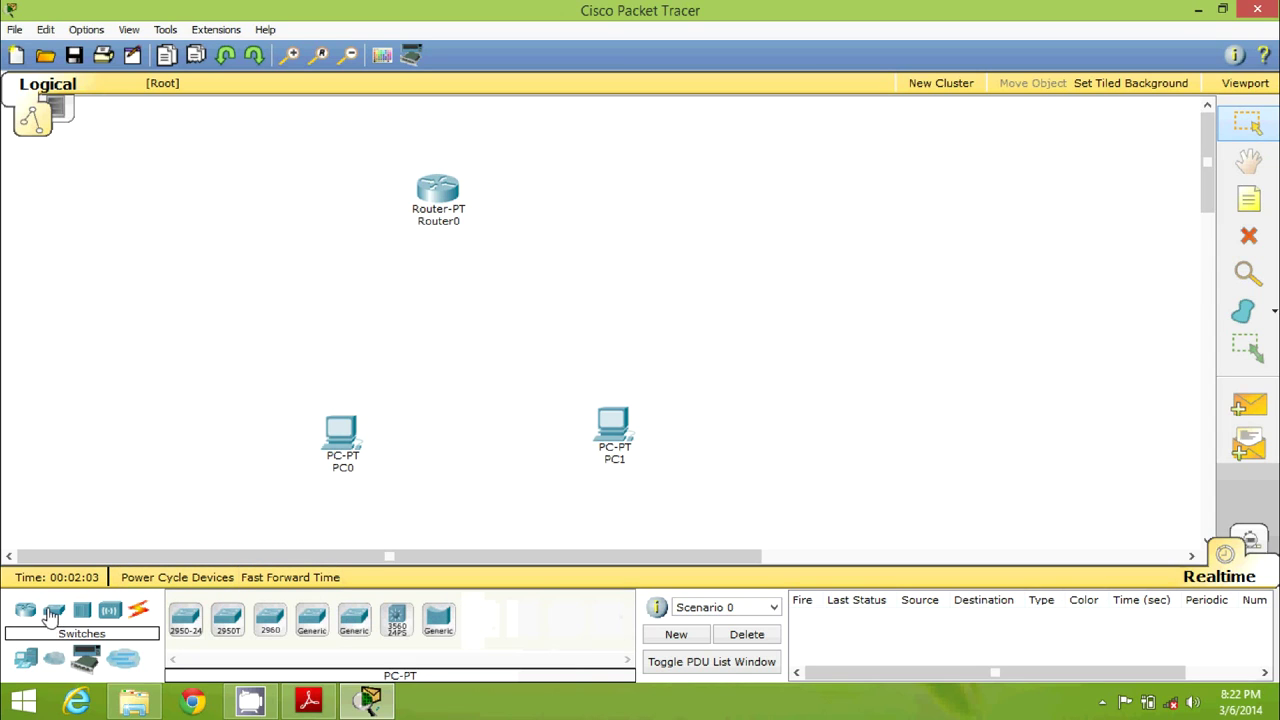
left_click(312, 622)
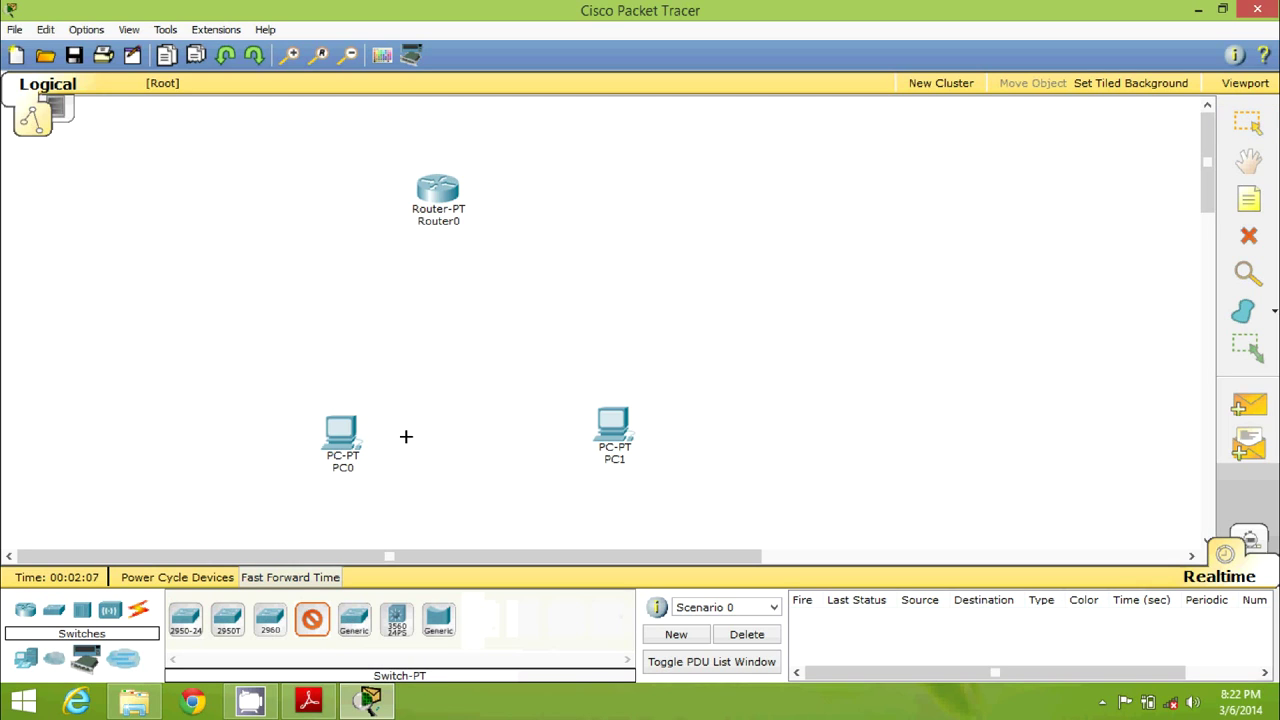
left_click(463, 352)
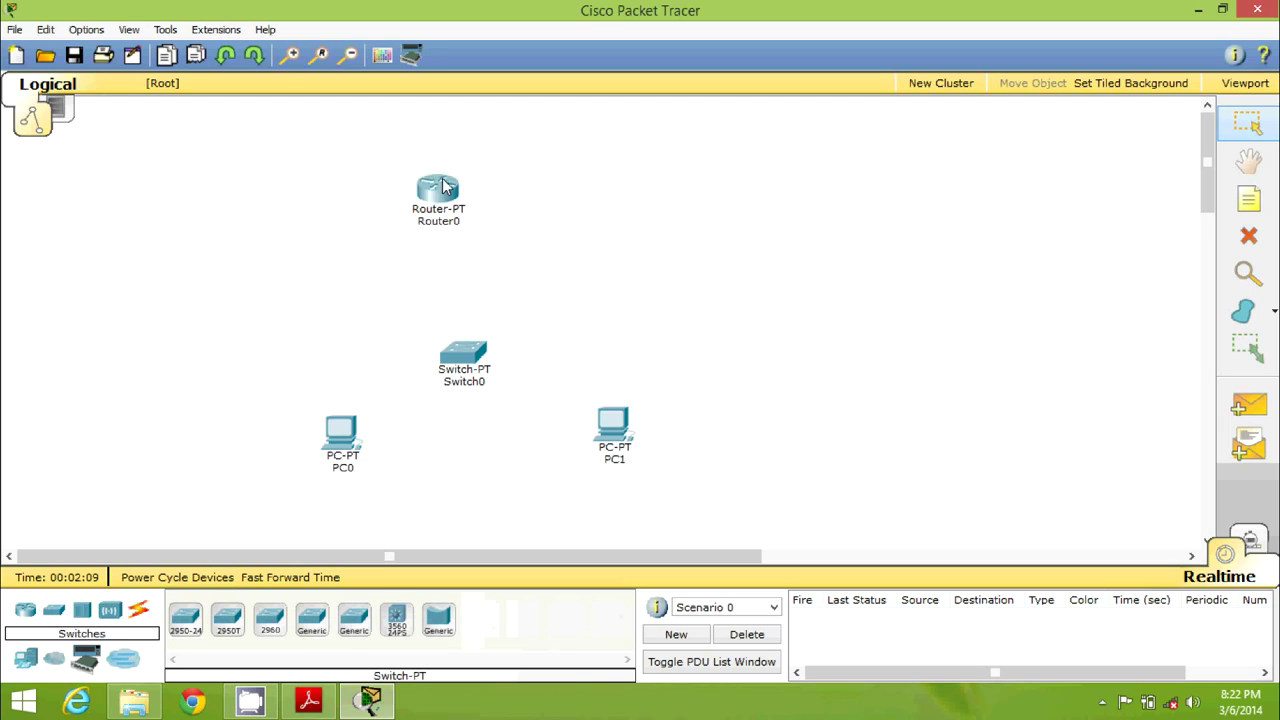
left_click_drag(443, 189, 476, 190)
left_click_drag(466, 352, 482, 333)
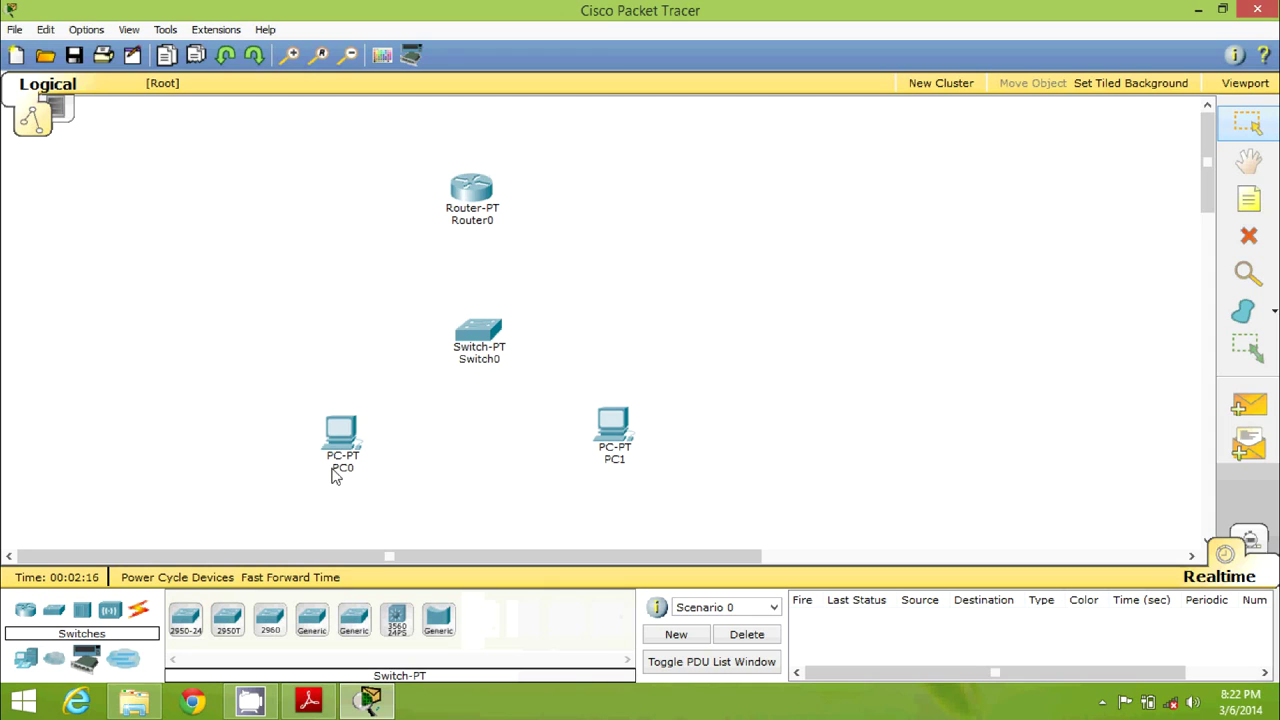
Use automatic cables to connect PC0 and PC1 to Switch0, and Switch0 to Router0
left_click(138, 609)
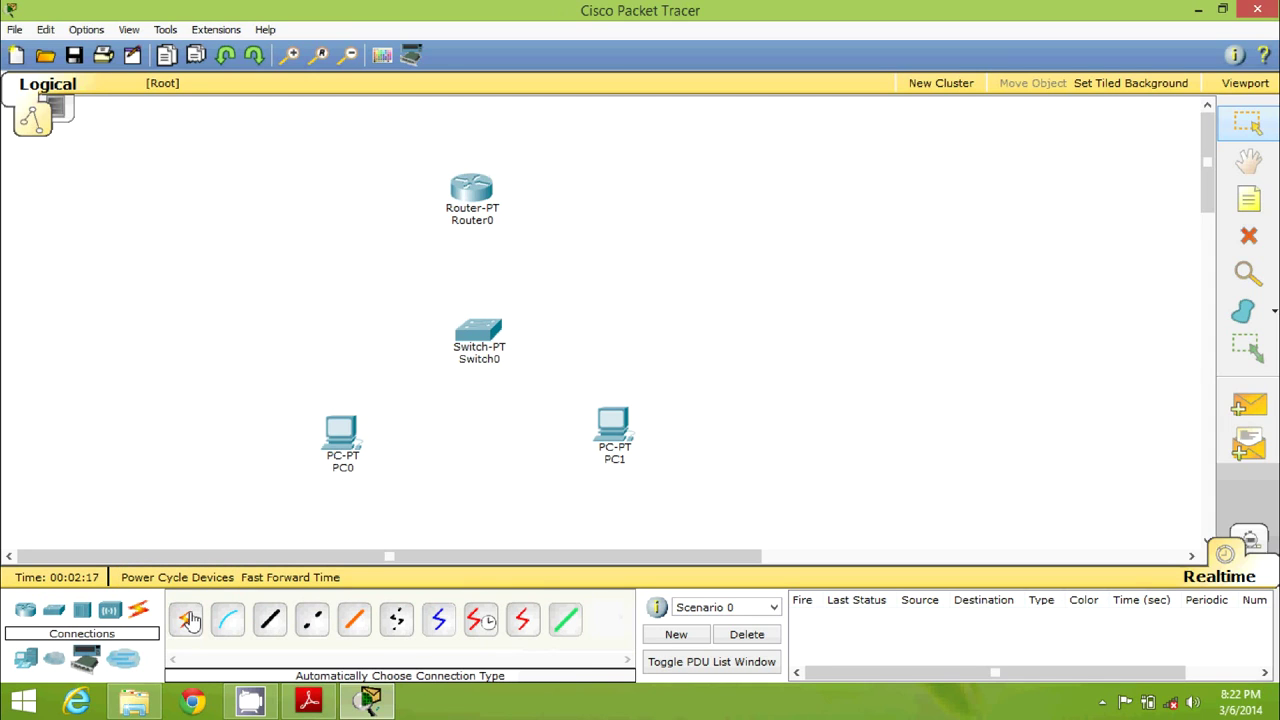
left_click(190, 620)
left_click(340, 435)
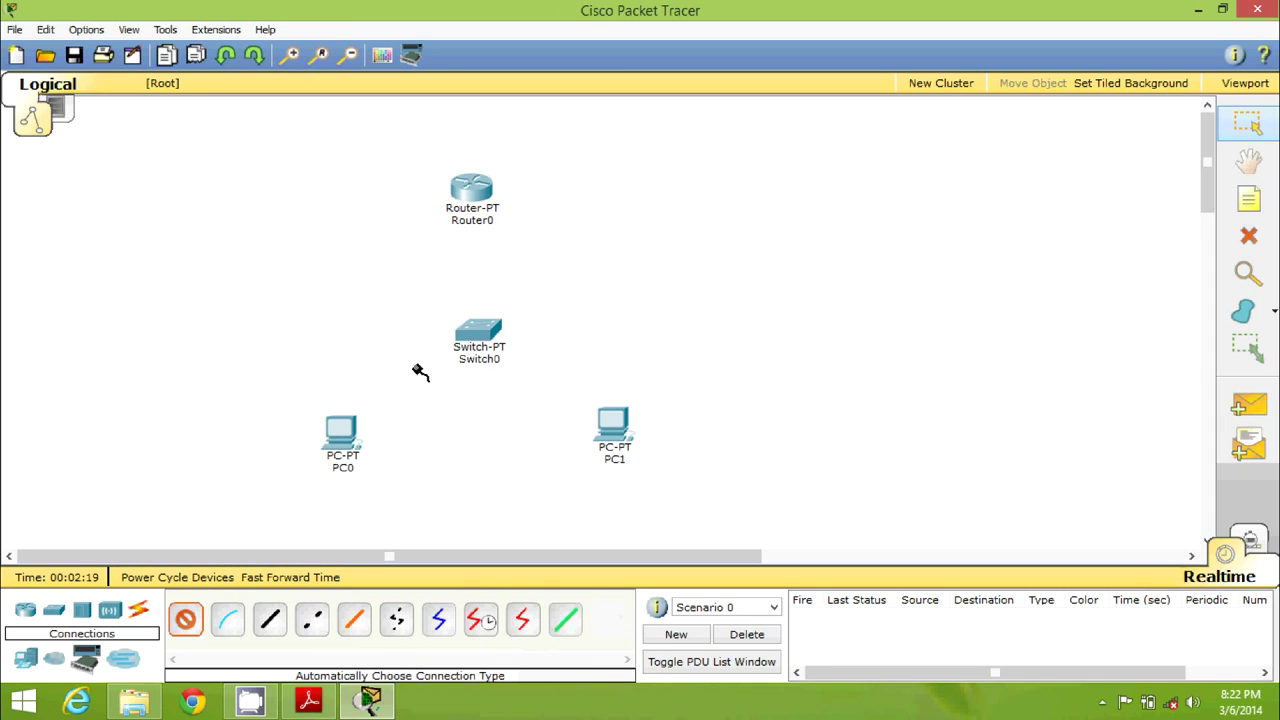
left_click(465, 343)
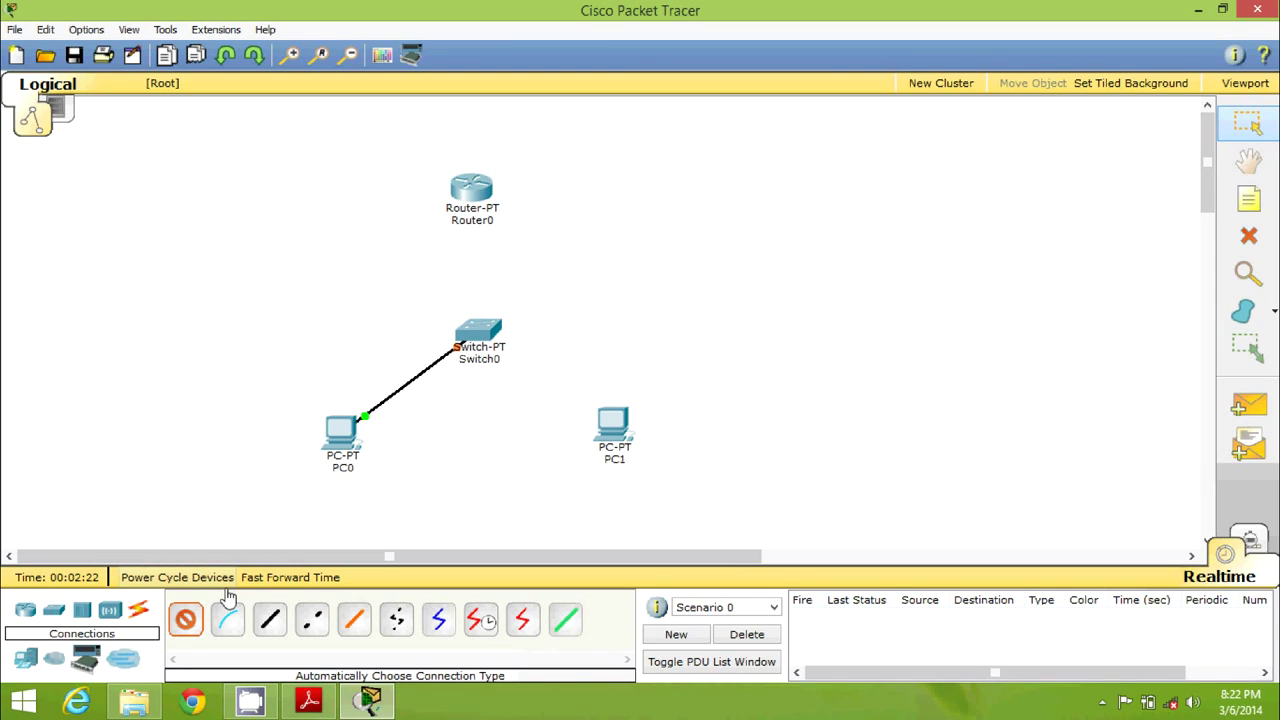
left_click(612, 426)
left_click(480, 332)
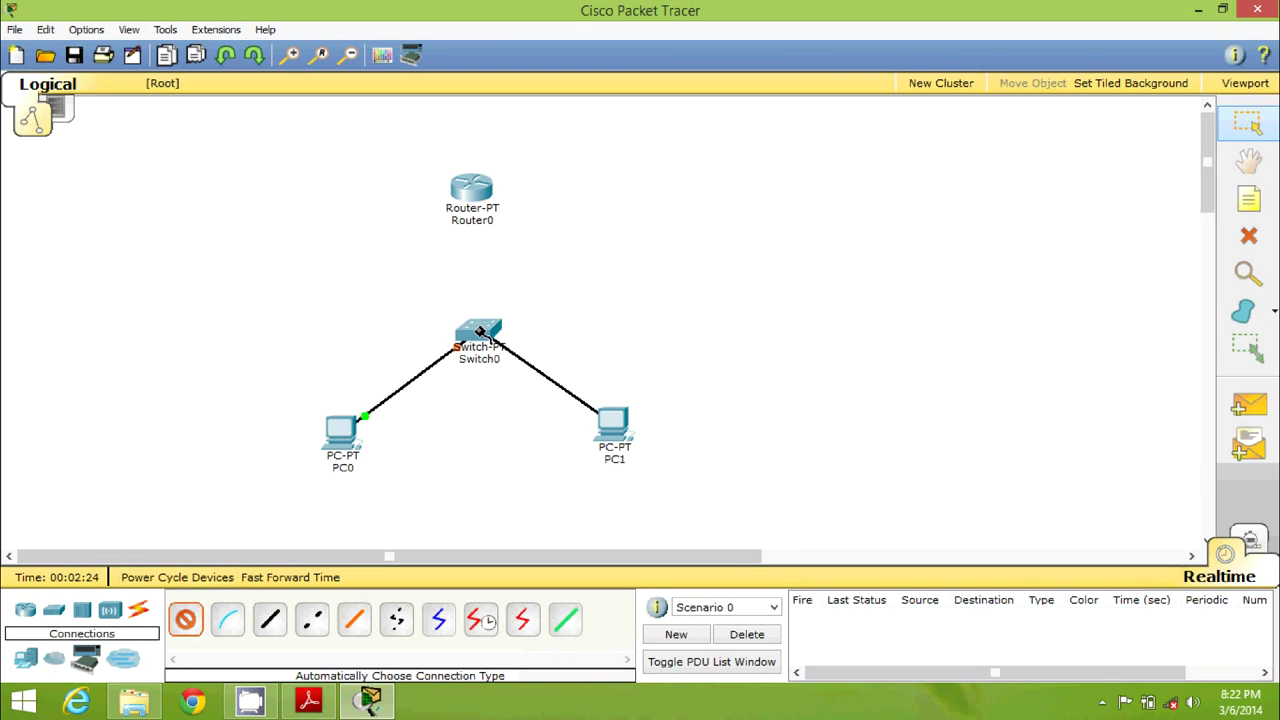
left_click(185, 633)
left_click(476, 333)
left_click(472, 190)
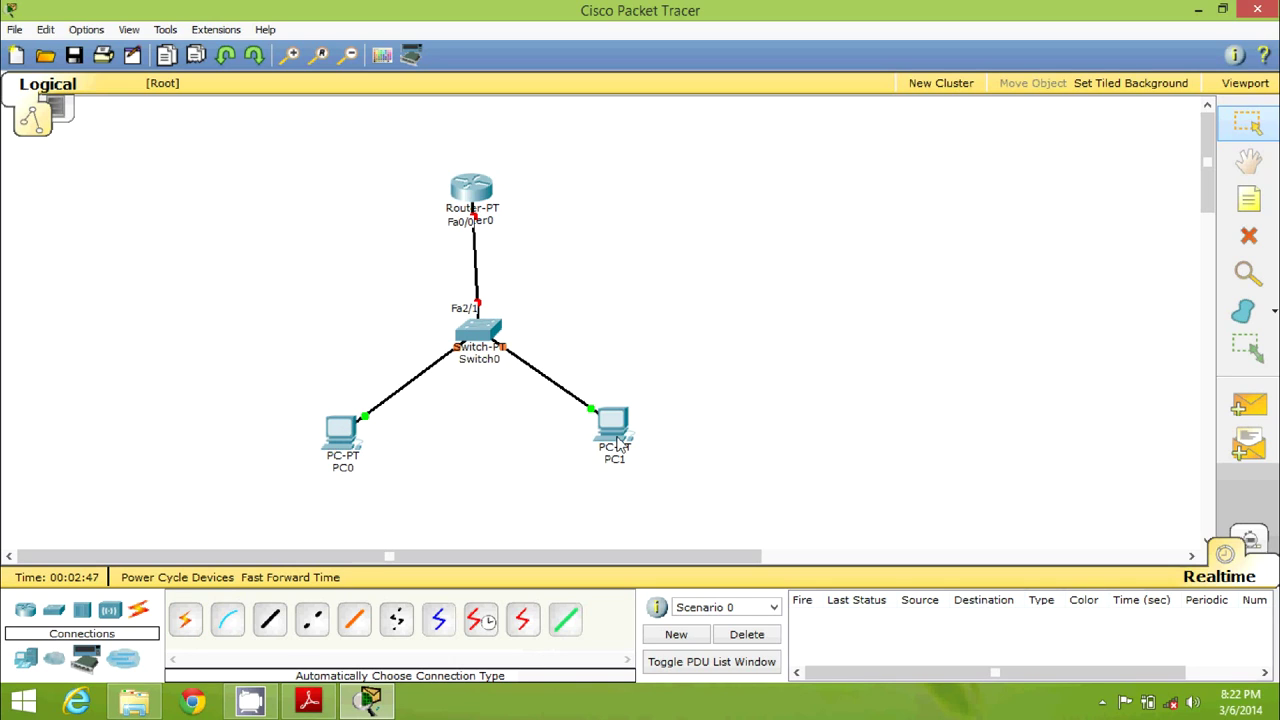
Add a canvas note beside the network starting with the network 192.168.10.0
left_click(1250, 201)
left_click(802, 182)
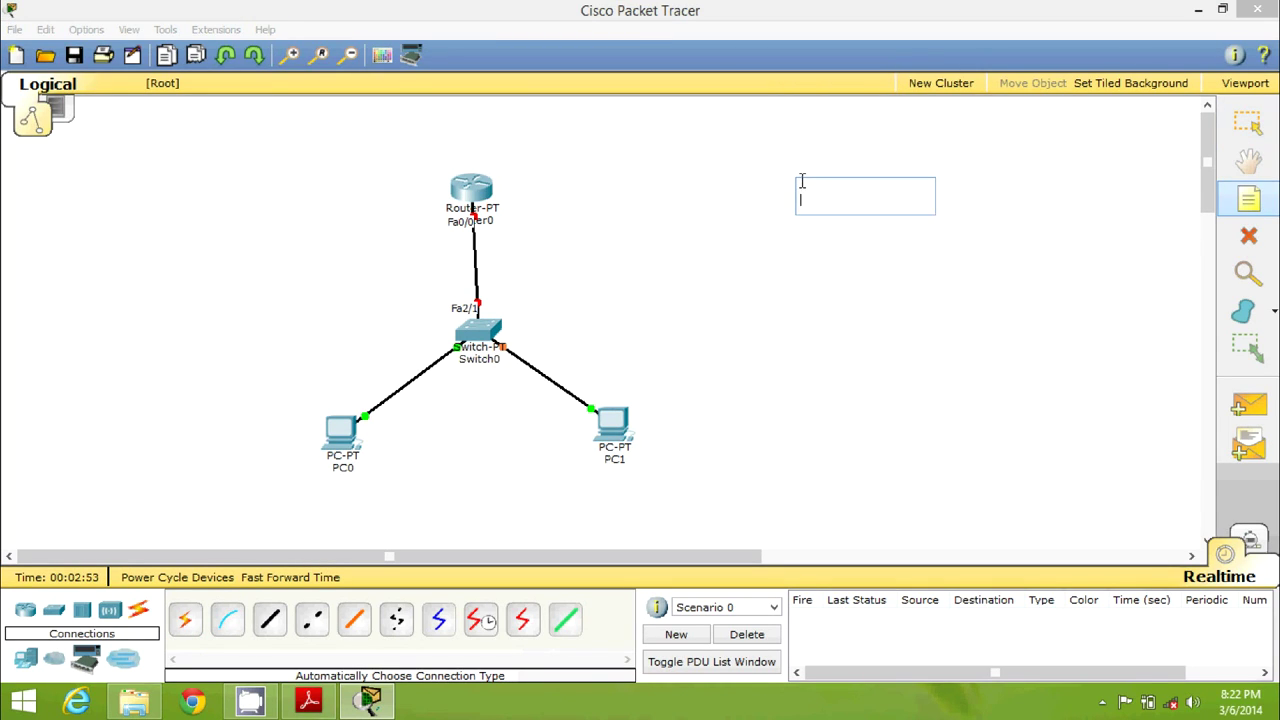
key("Return")
key("BackSpace")
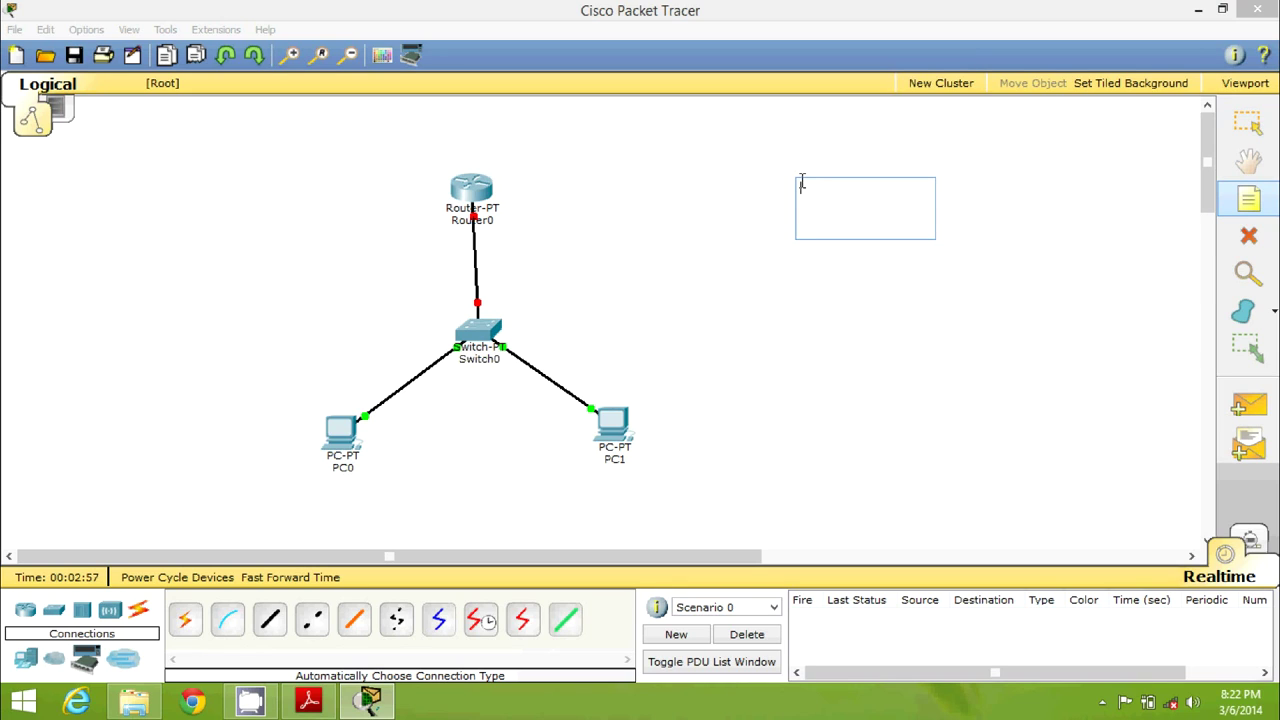
type("192.168.10.0")
key("Return")
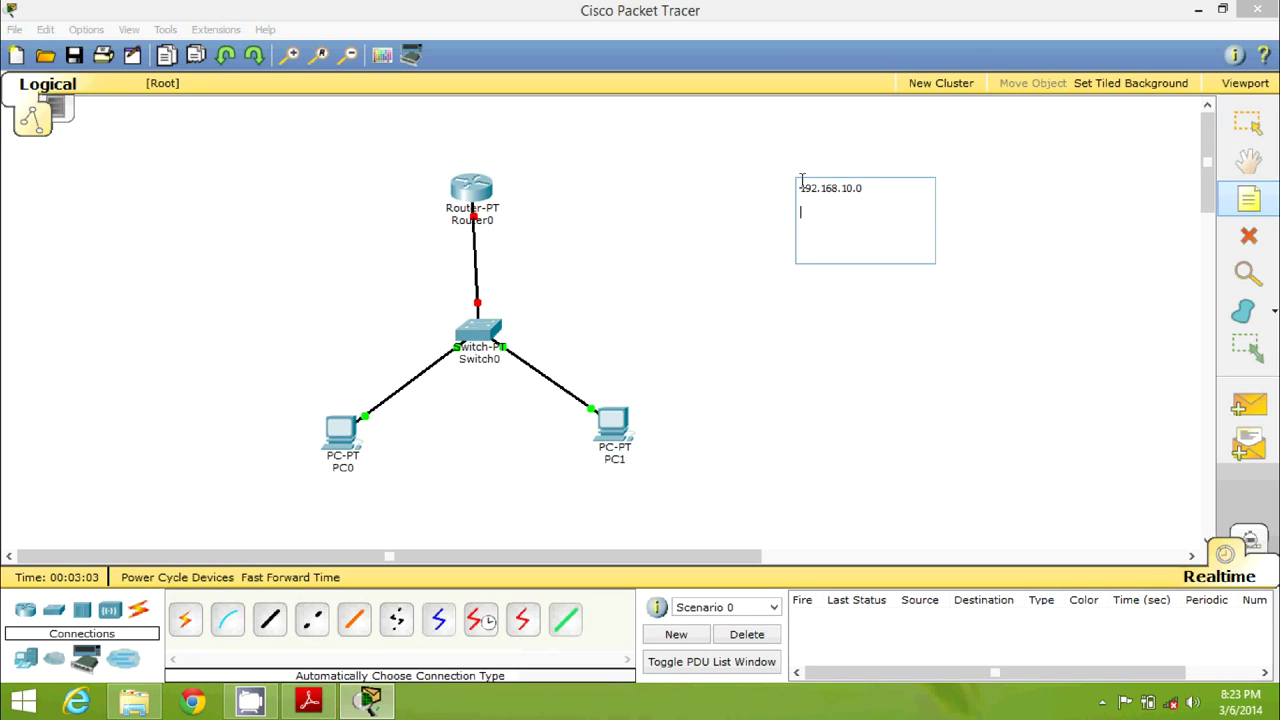
type("192.168.10.2")
key("Return")
key("Return")
key("Return")
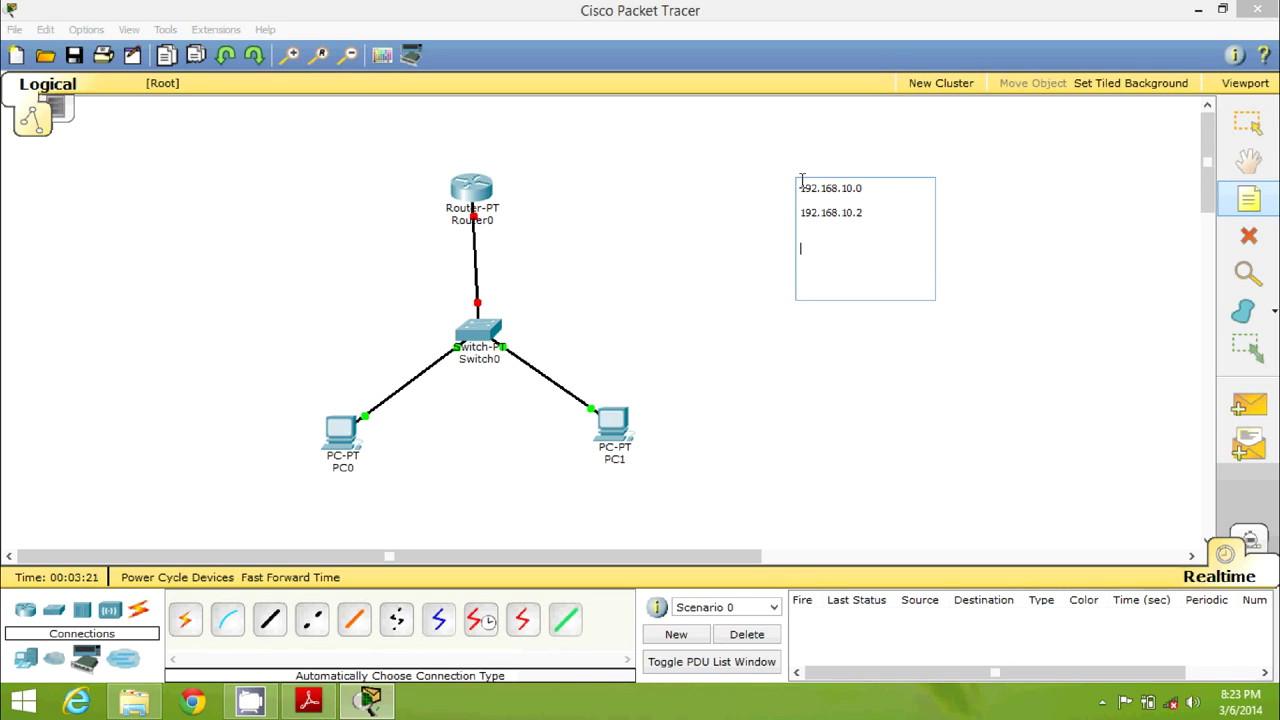
Add the line 'Exclude 192.168.10.3 to 192.168.10.50' to the note
type("Exclude 192.168.10.3 to 18")
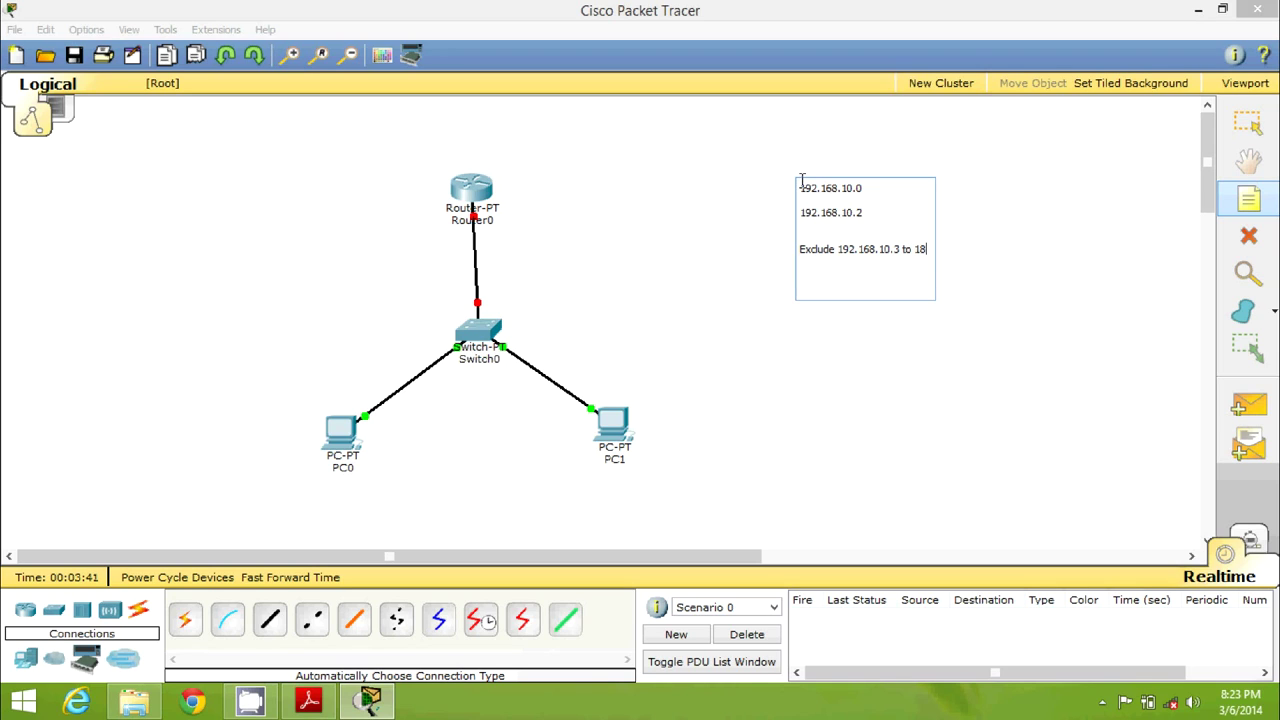
key("BackSpace")
type("92.16")
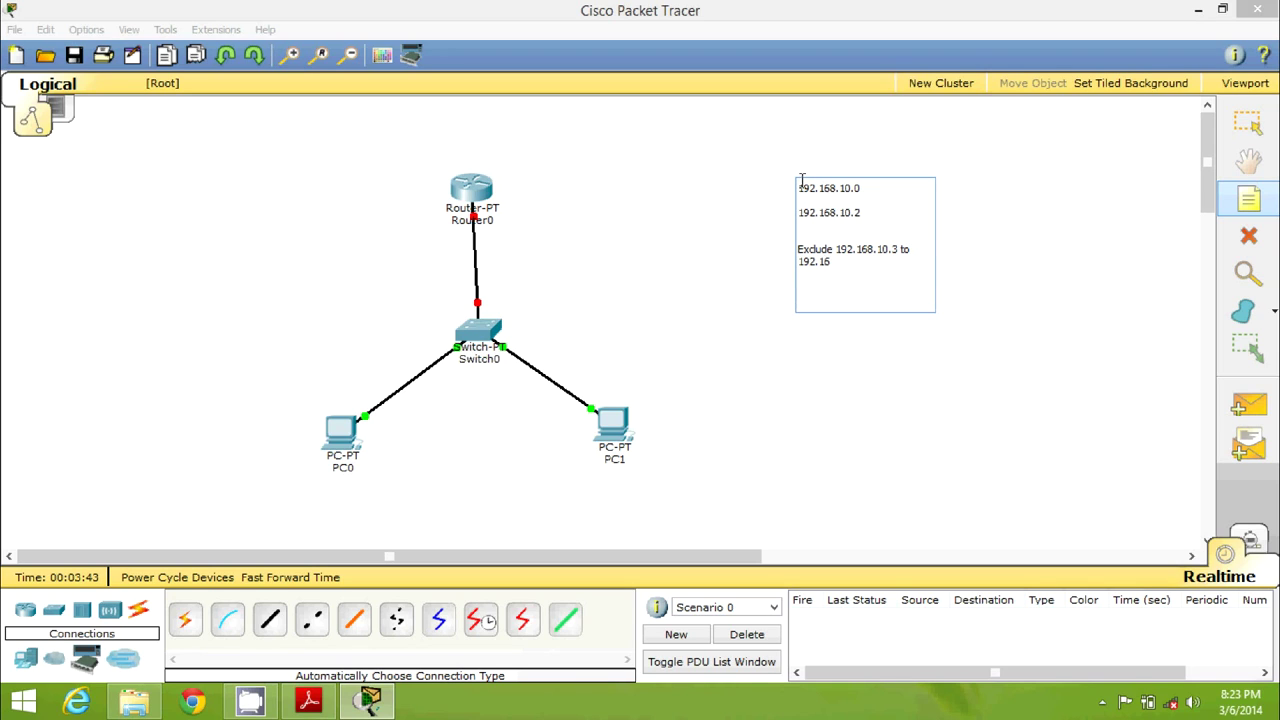
type("8.10.50")
key("Escape")
Finish editing the addressing note and return to the Select tool
left_click(871, 279)
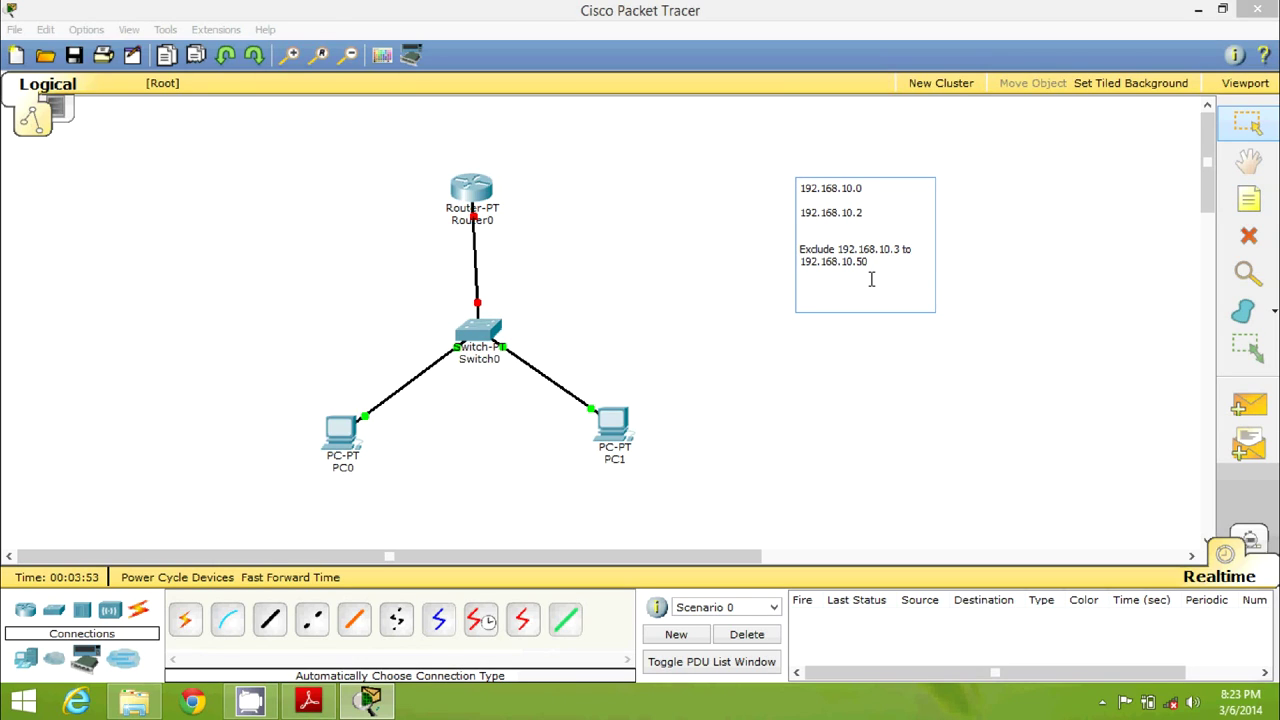
key("Return")
key("Return")
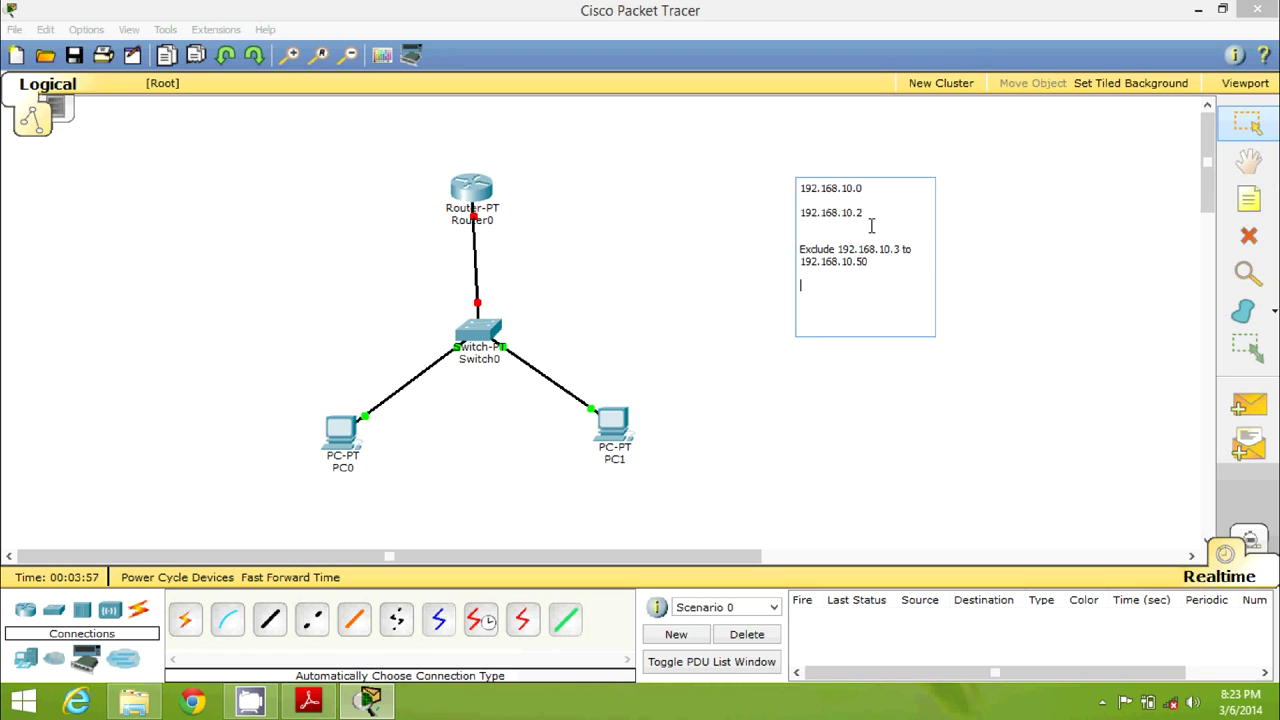
left_click_drag(872, 211, 808, 212)
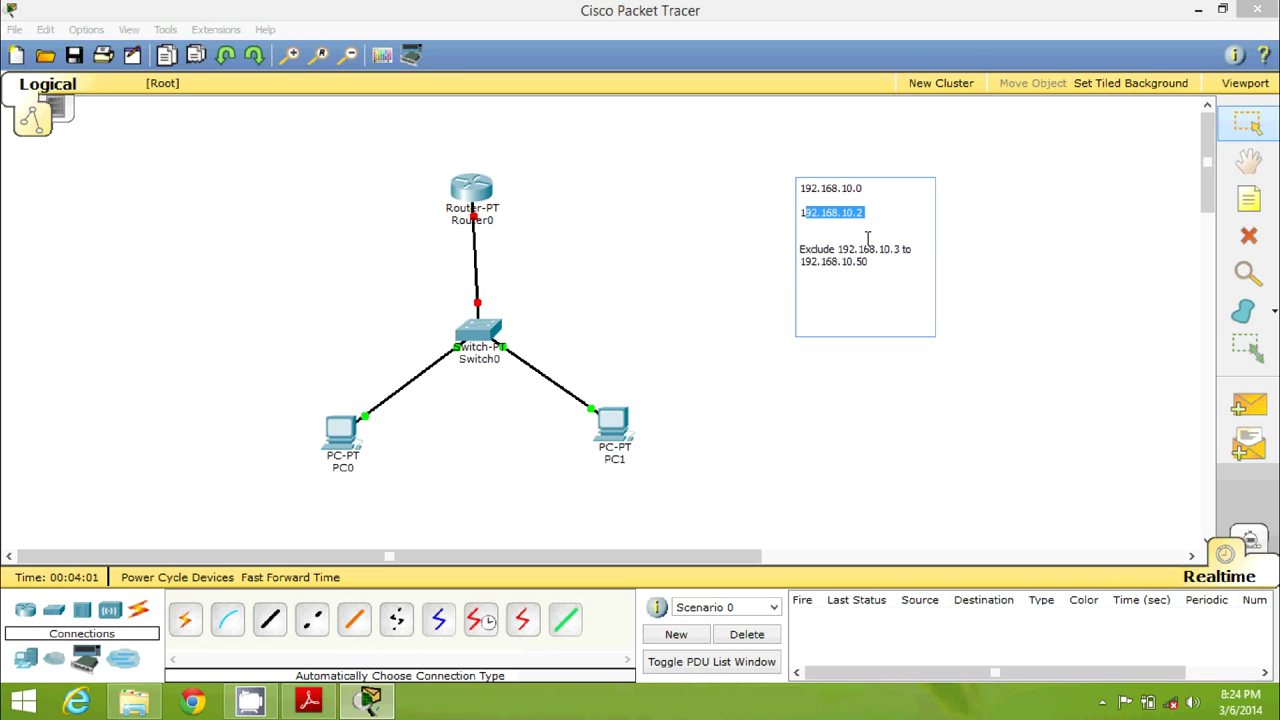
left_click(870, 263)
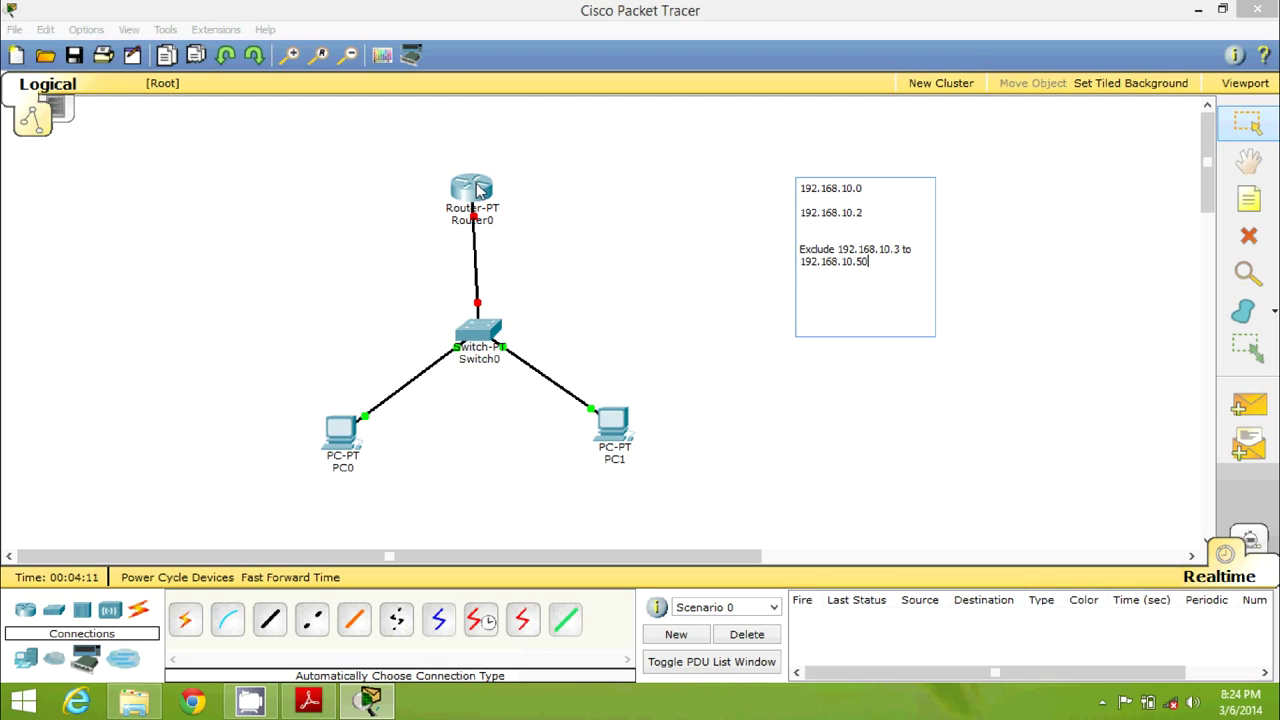
left_click(925, 448)
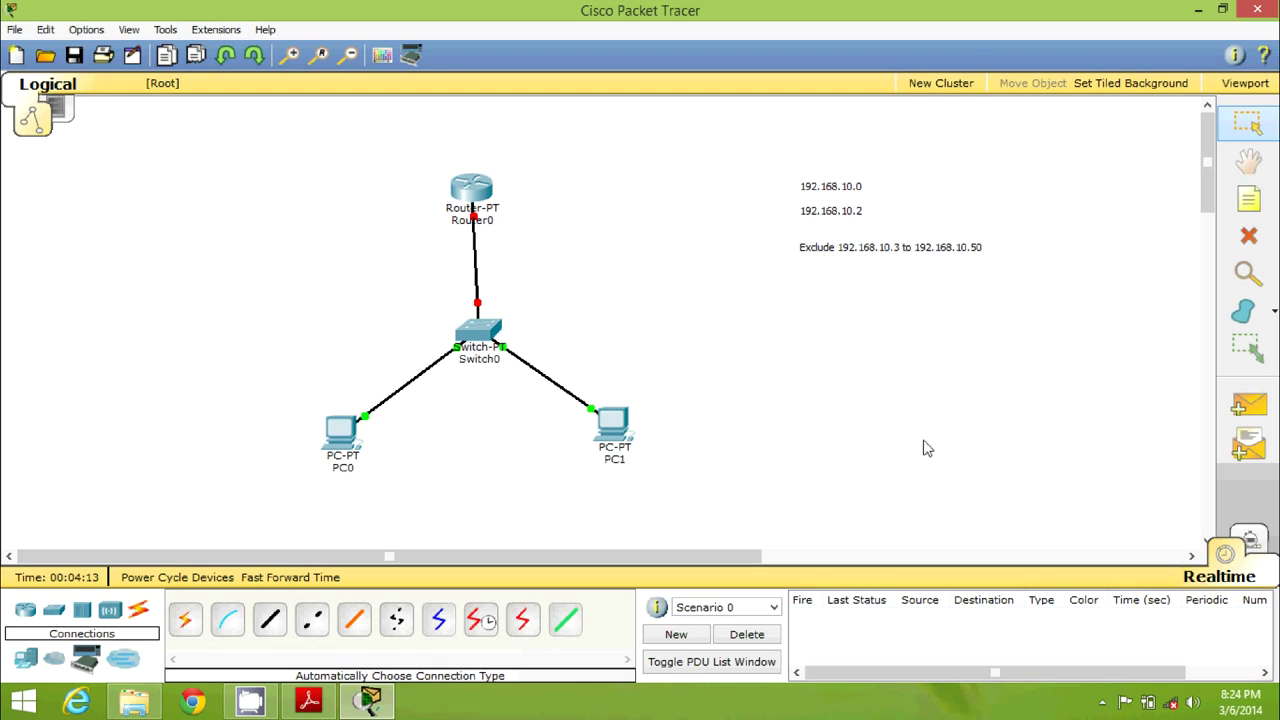
left_click(1250, 203)
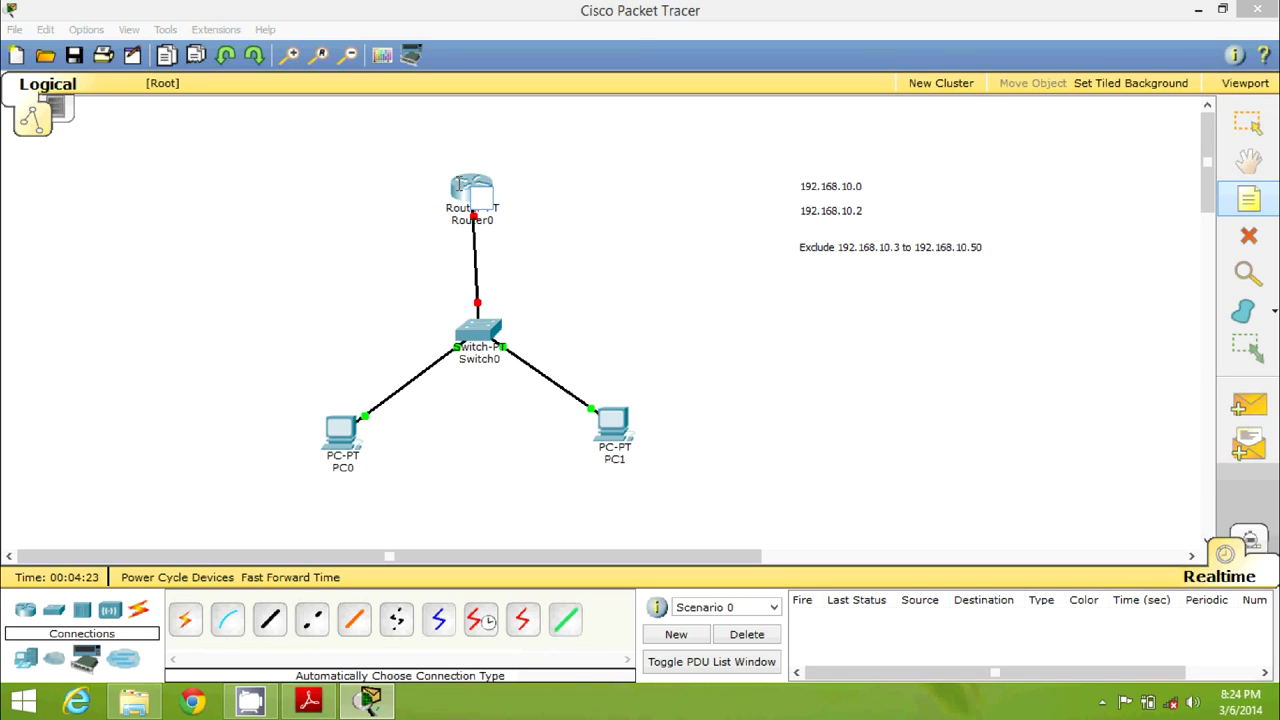
left_click(1240, 138)
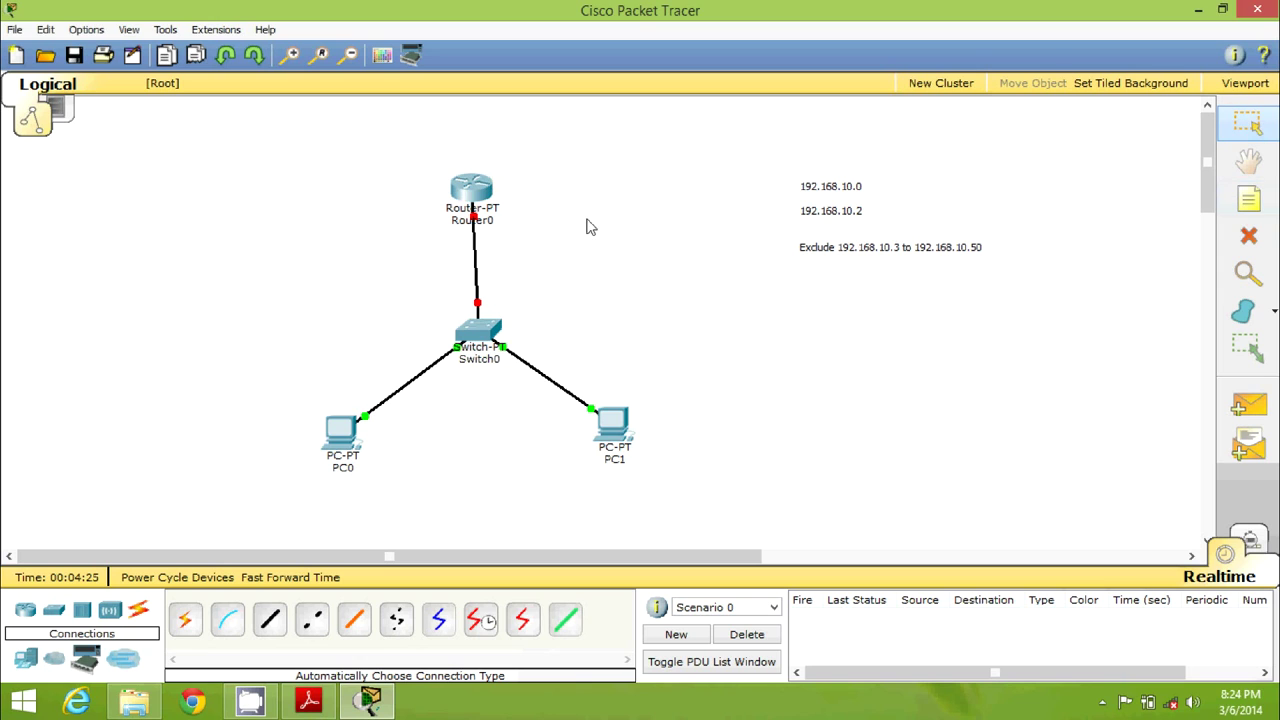
Open Router0's device window and end on its Config tab global settings
left_click(474, 190)
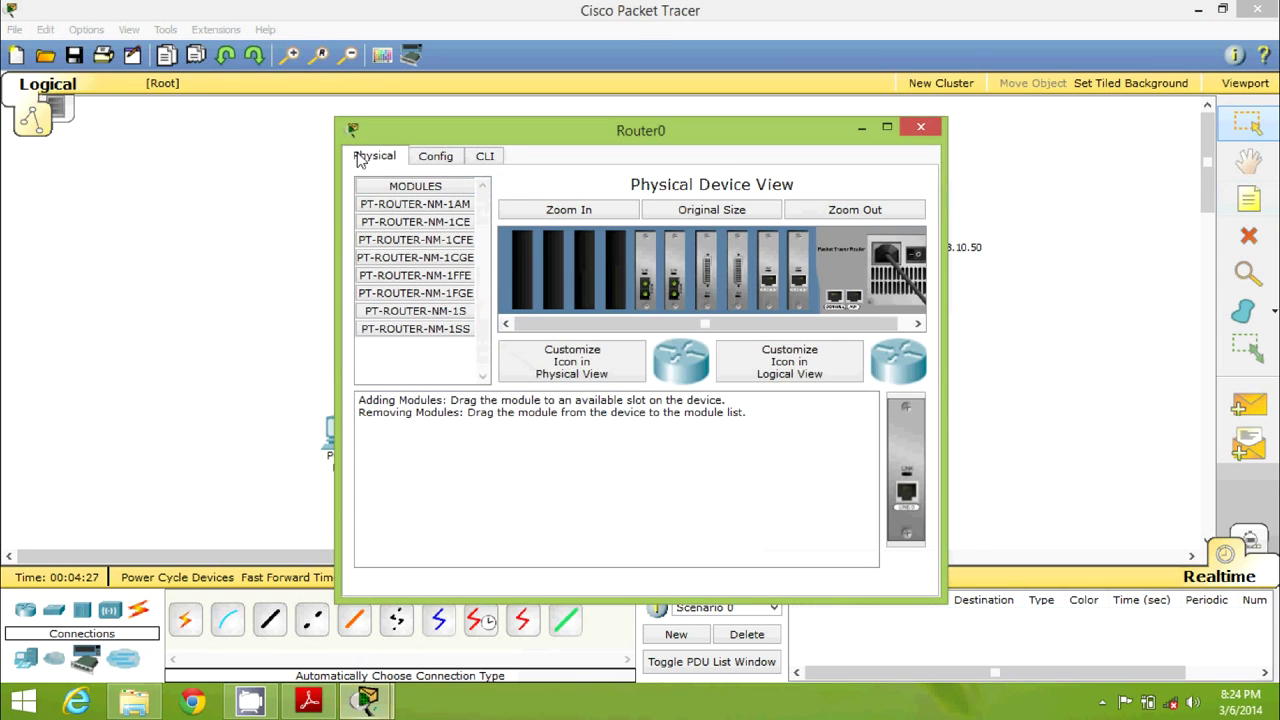
left_click(435, 158)
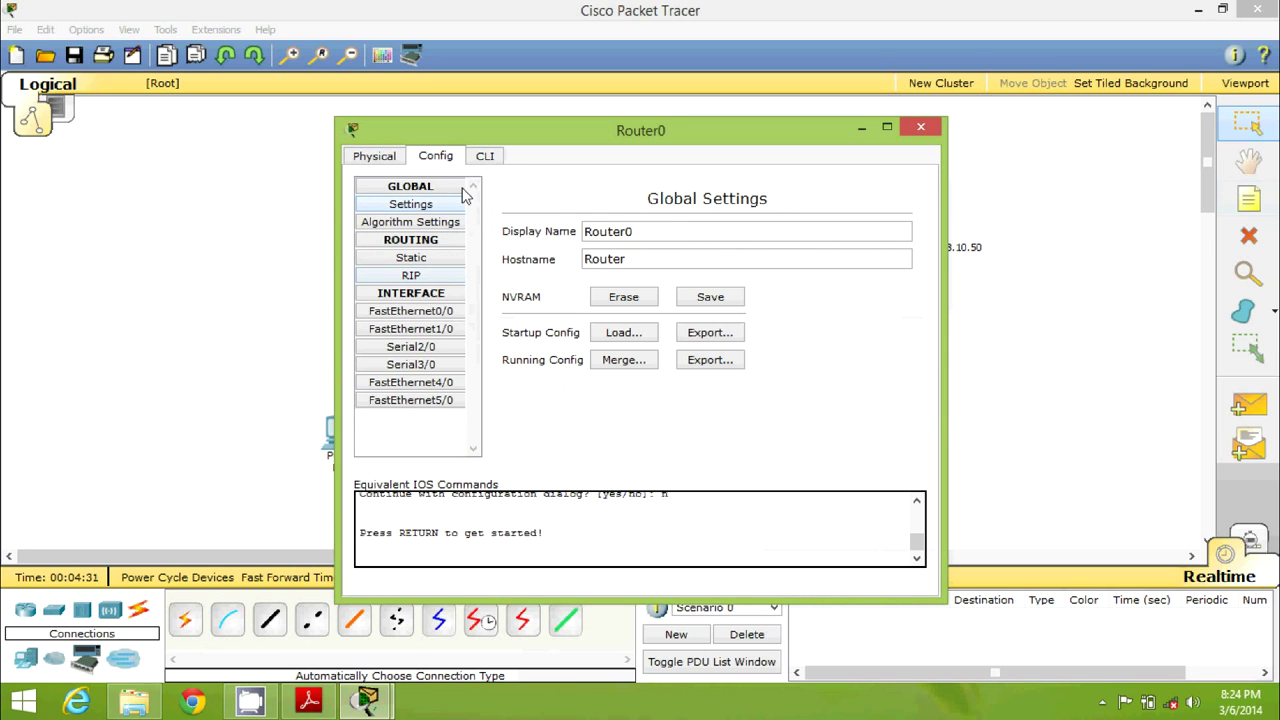
left_click(486, 158)
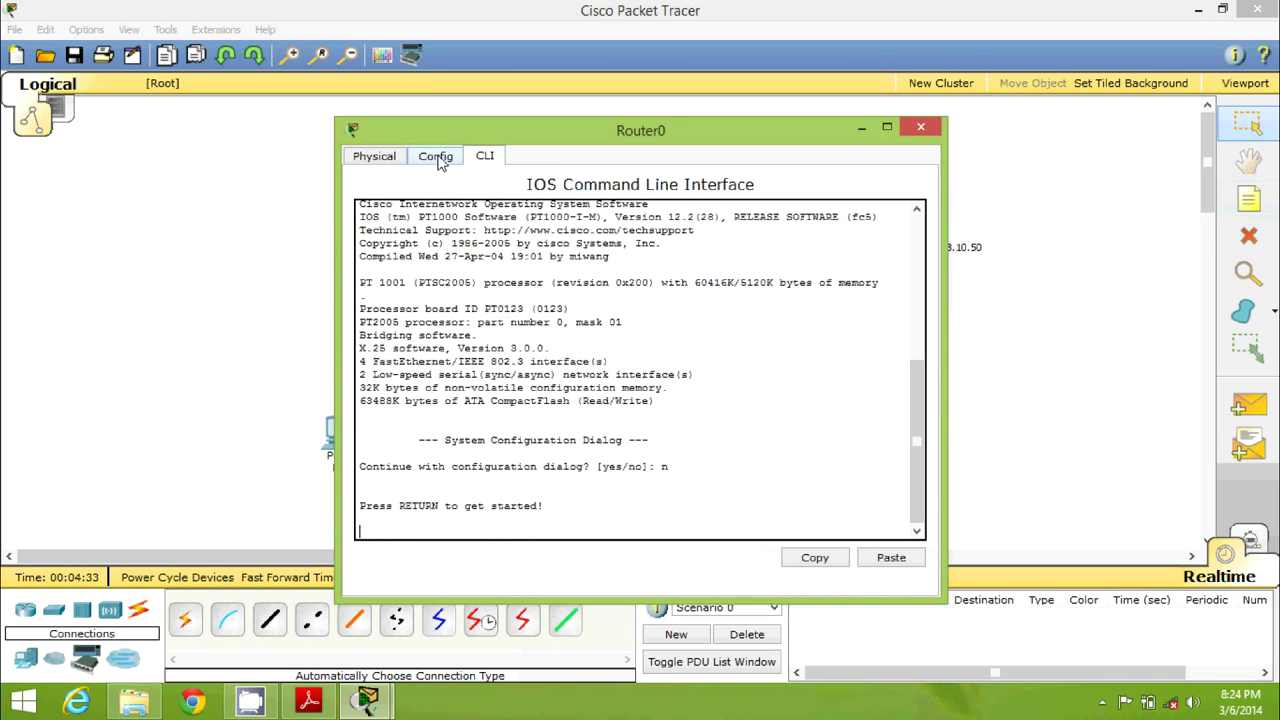
left_click(439, 160)
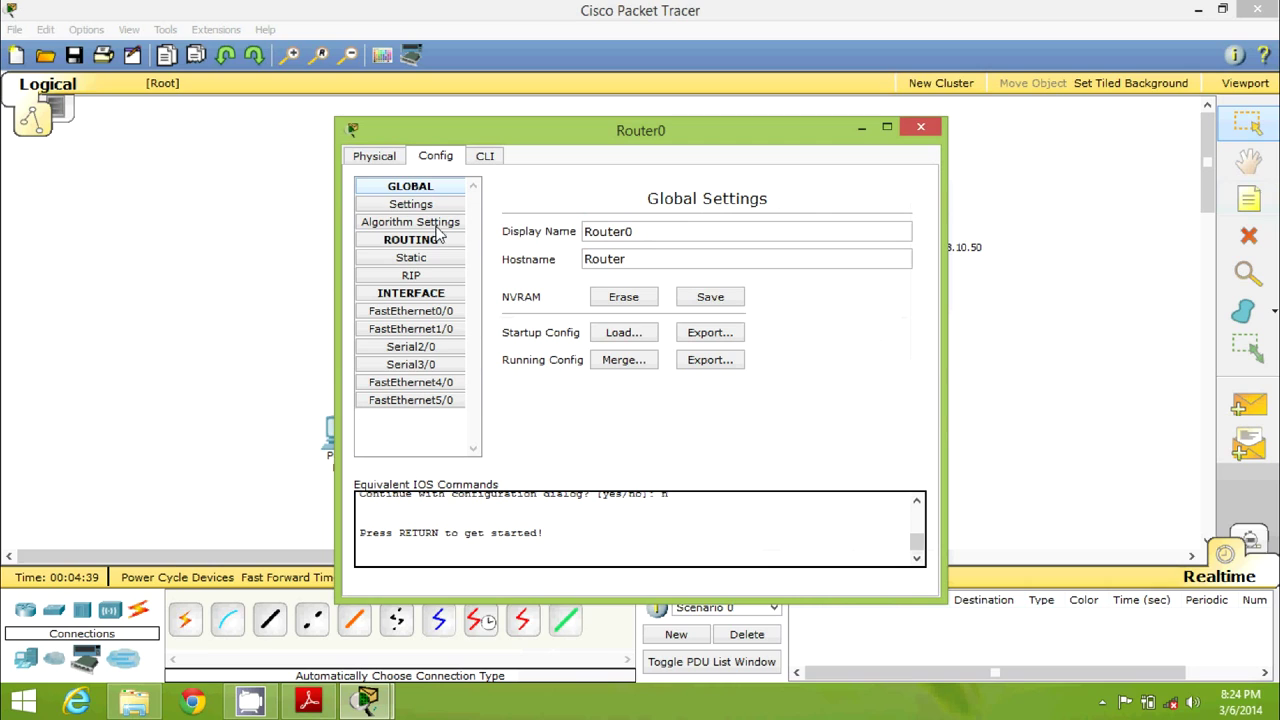
Give FastEthernet0/0 IP 192.168.10.1, mask 255.255.255.0, and switch the port on
left_click(428, 313)
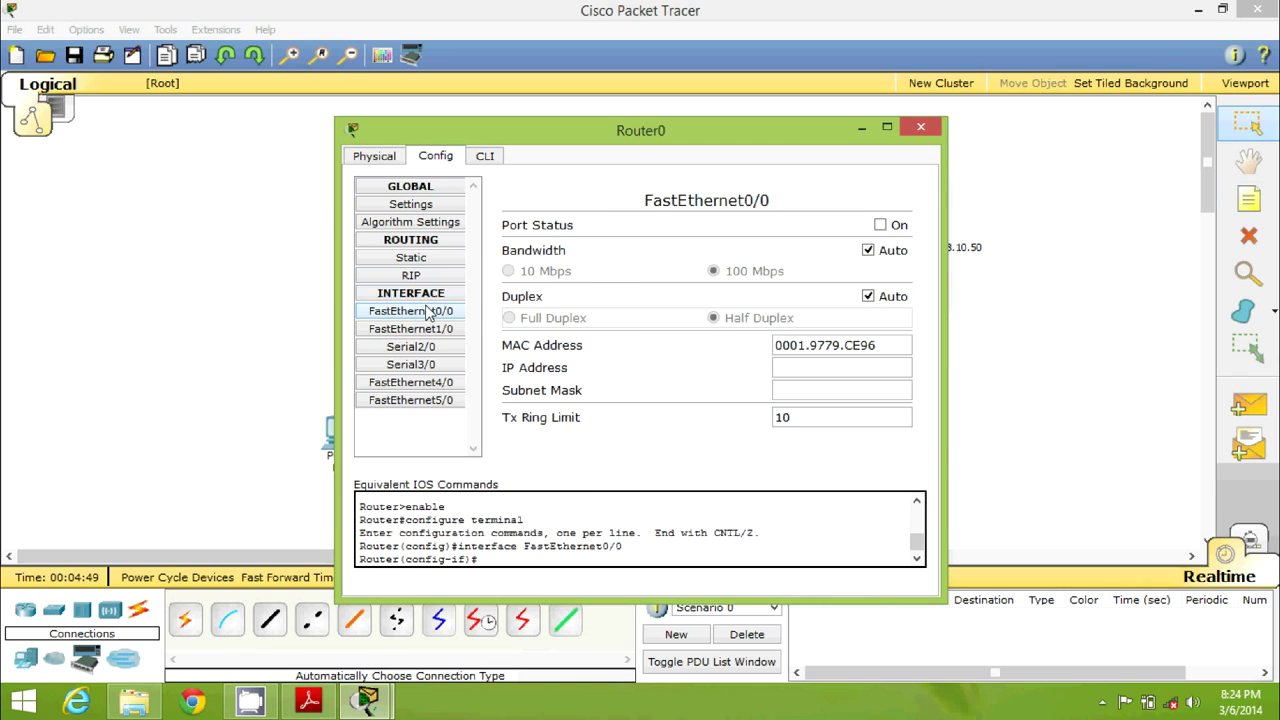
left_click(810, 372)
type("192.168.10.1")
left_click(829, 390)
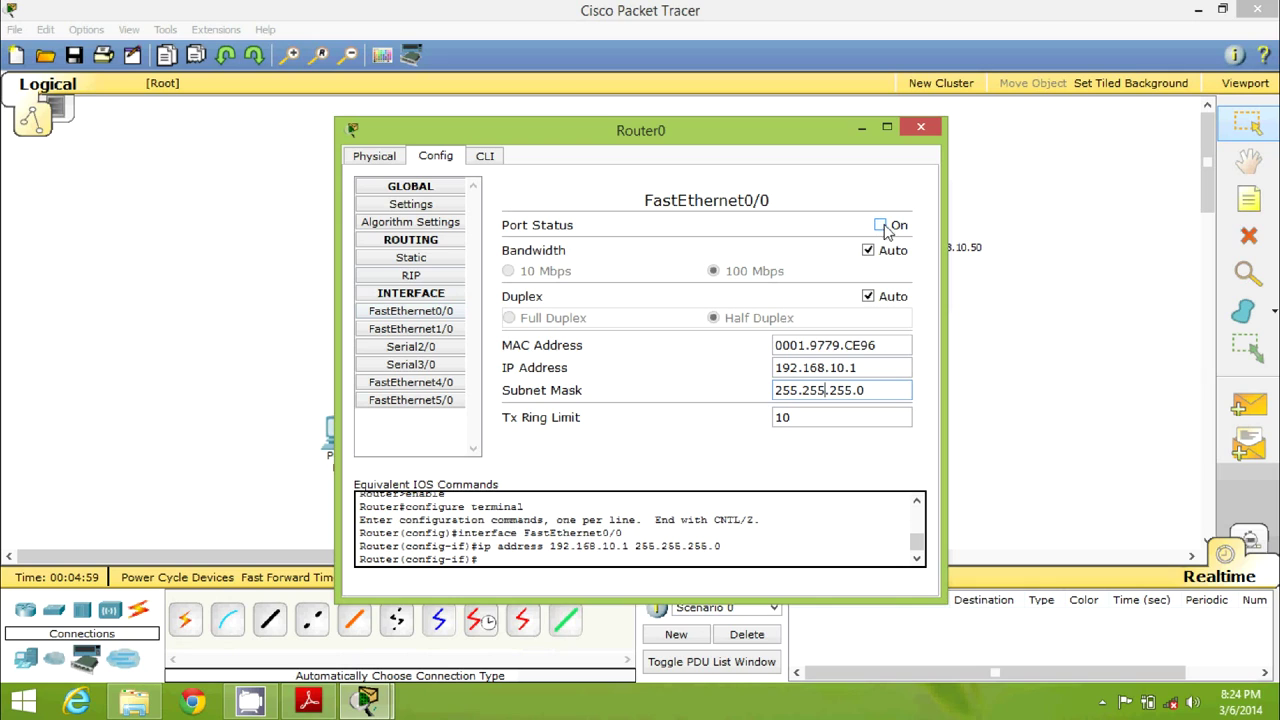
left_click_drag(868, 390, 778, 388)
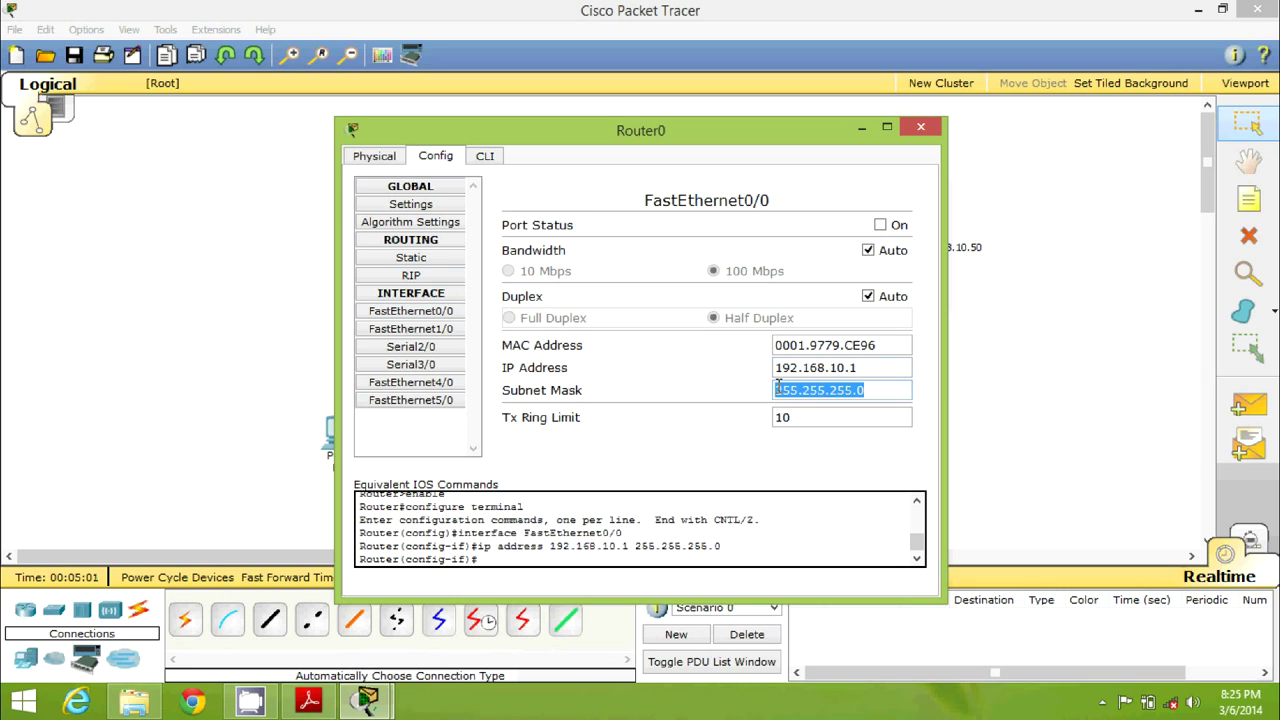
left_click(880, 225)
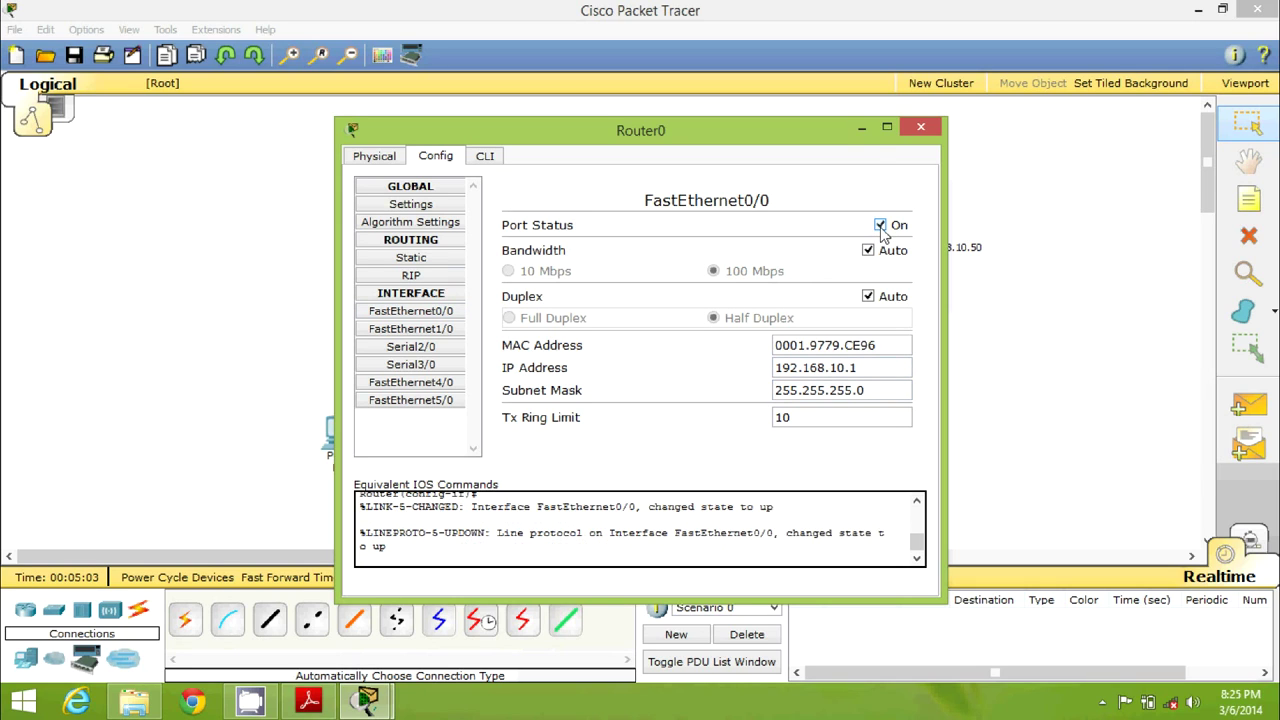
left_click(862, 129)
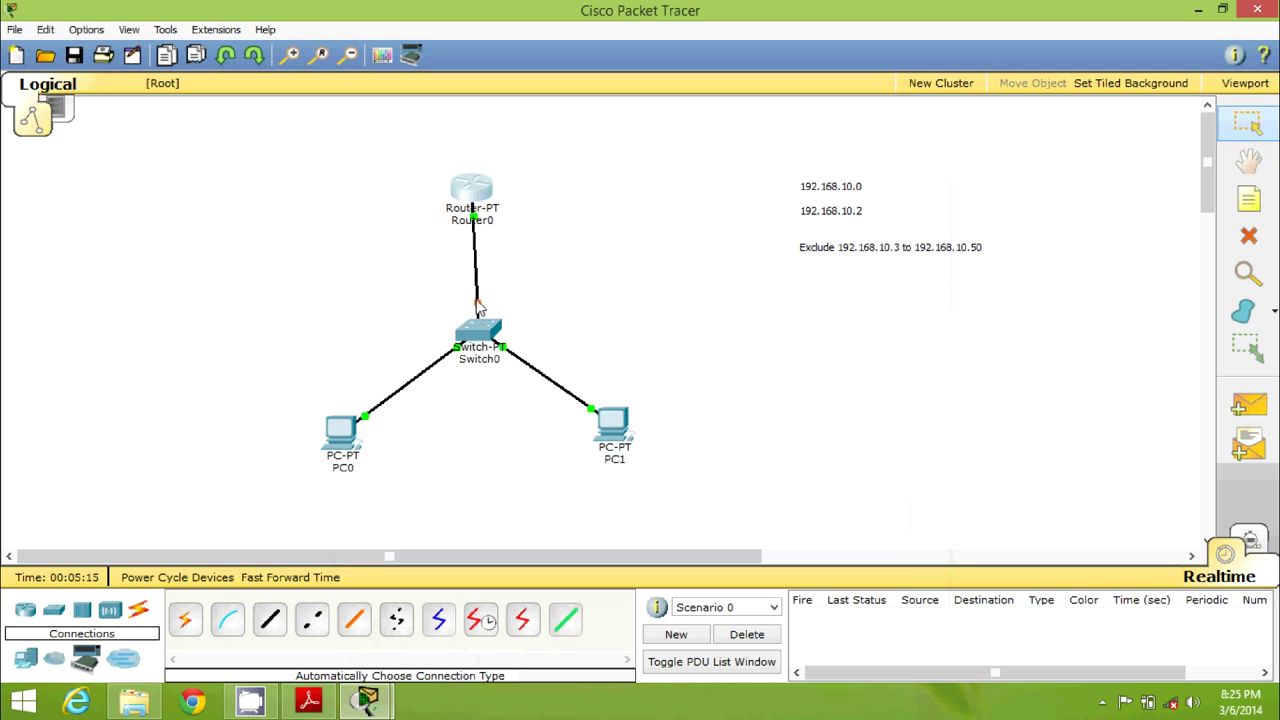
mouse_move(478, 310)
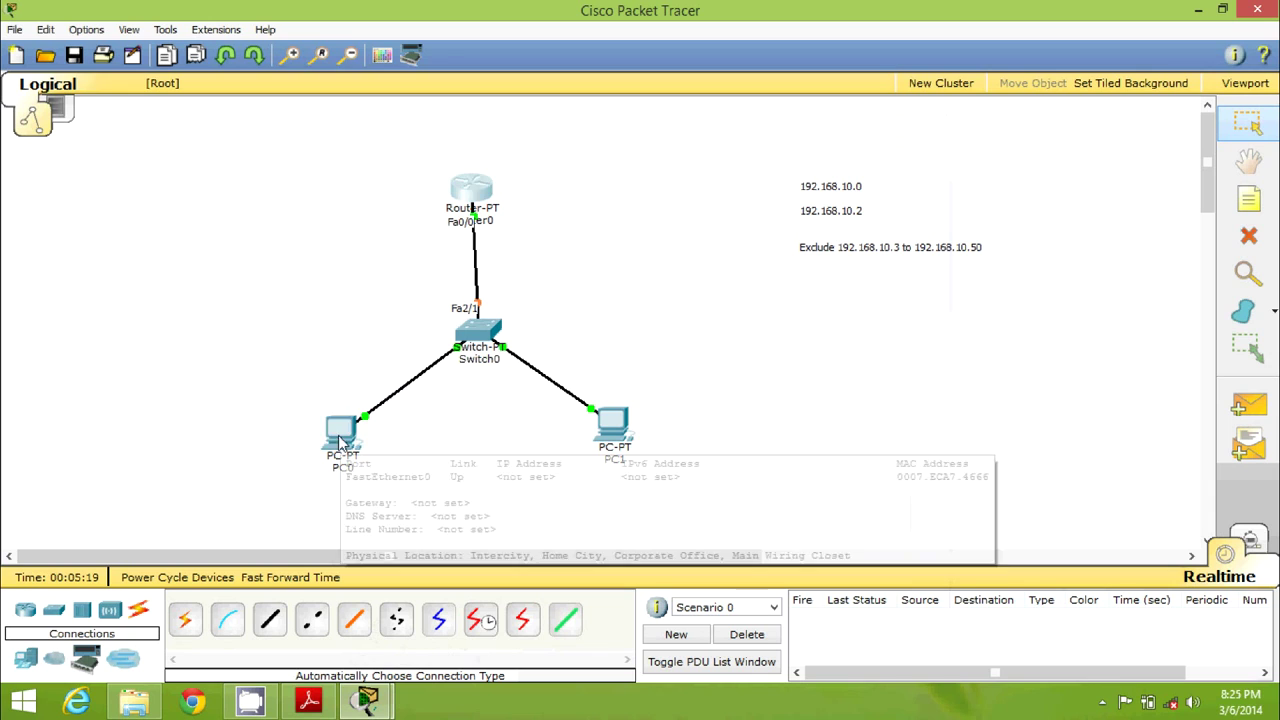
left_click(339, 438)
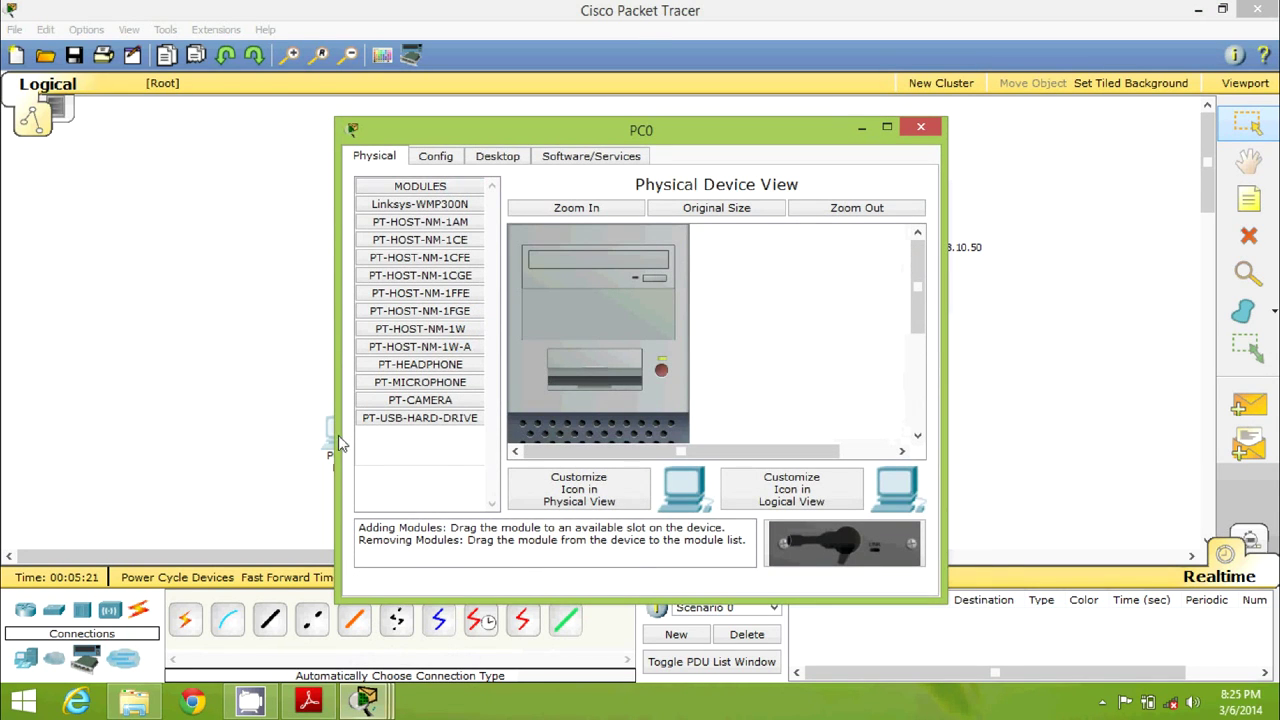
left_click(509, 162)
left_click(420, 240)
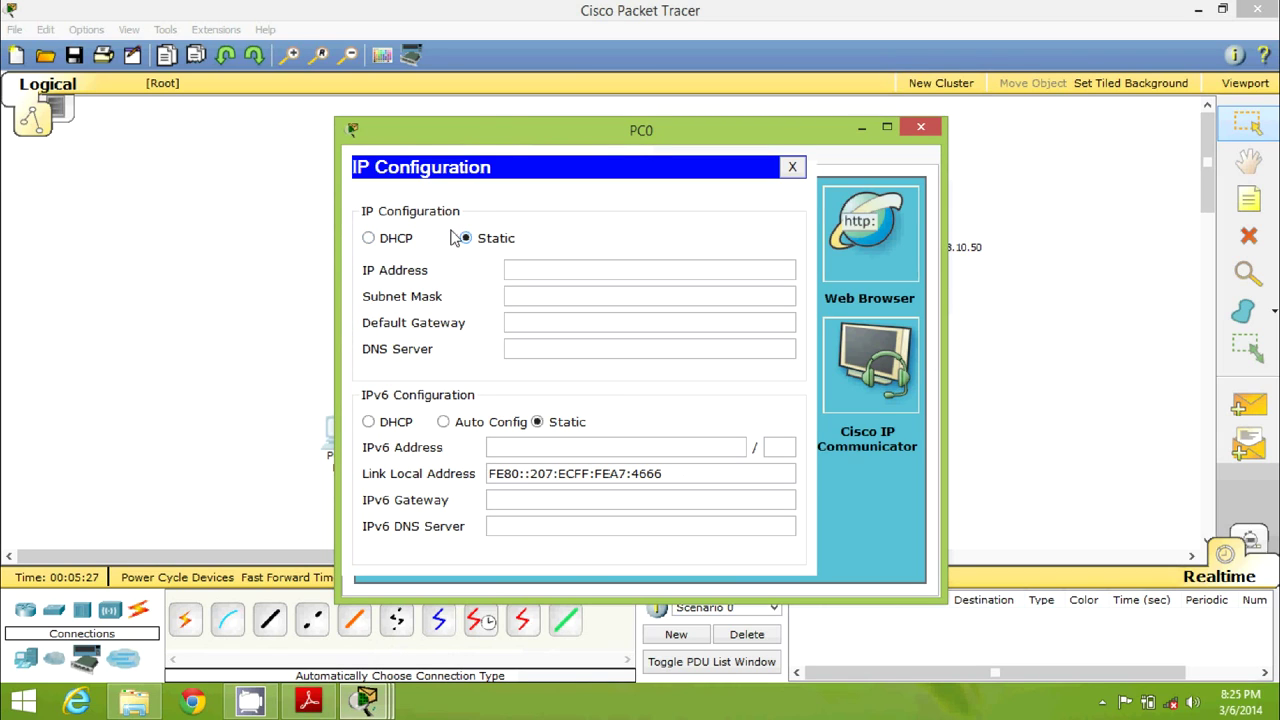
left_click(397, 240)
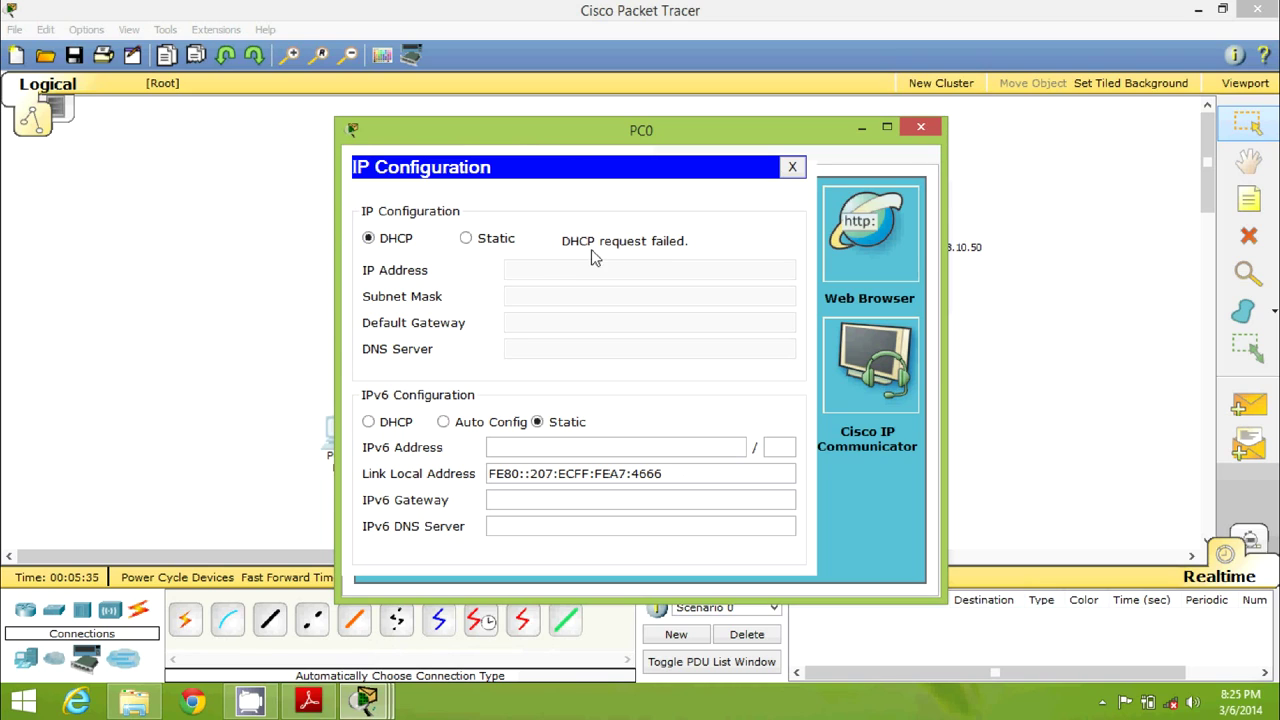
left_click(495, 240)
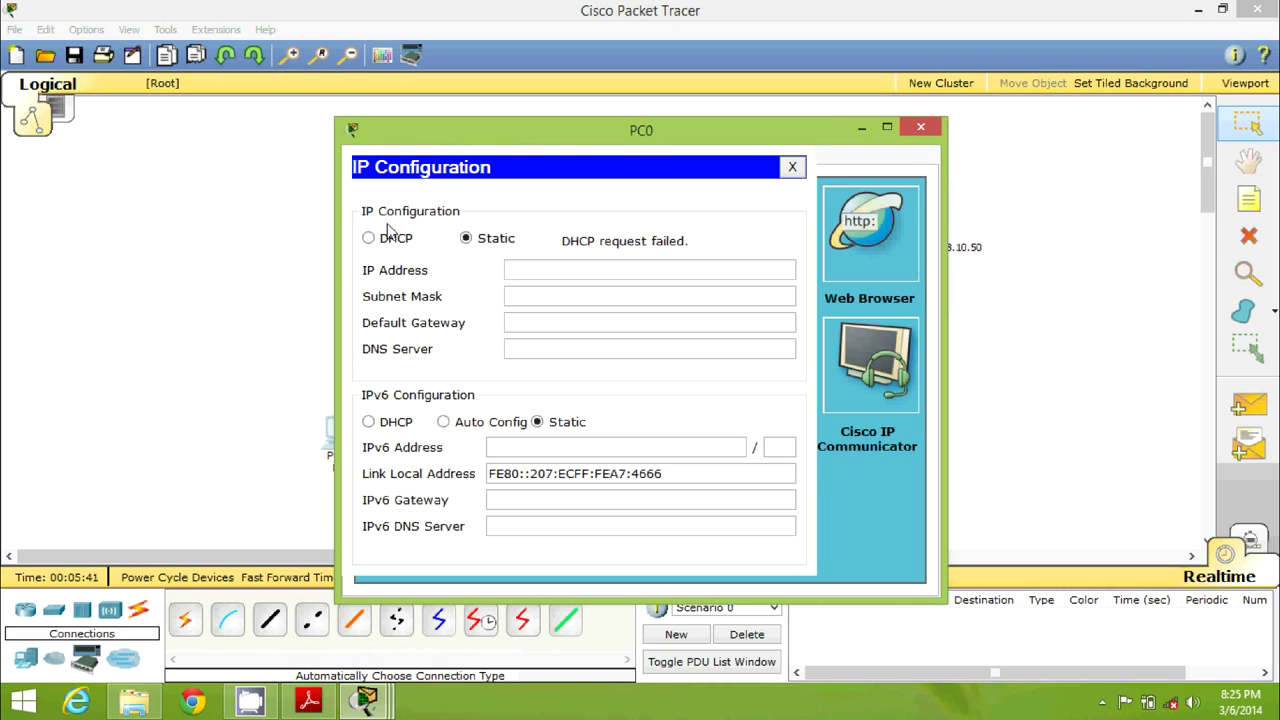
left_click(920, 127)
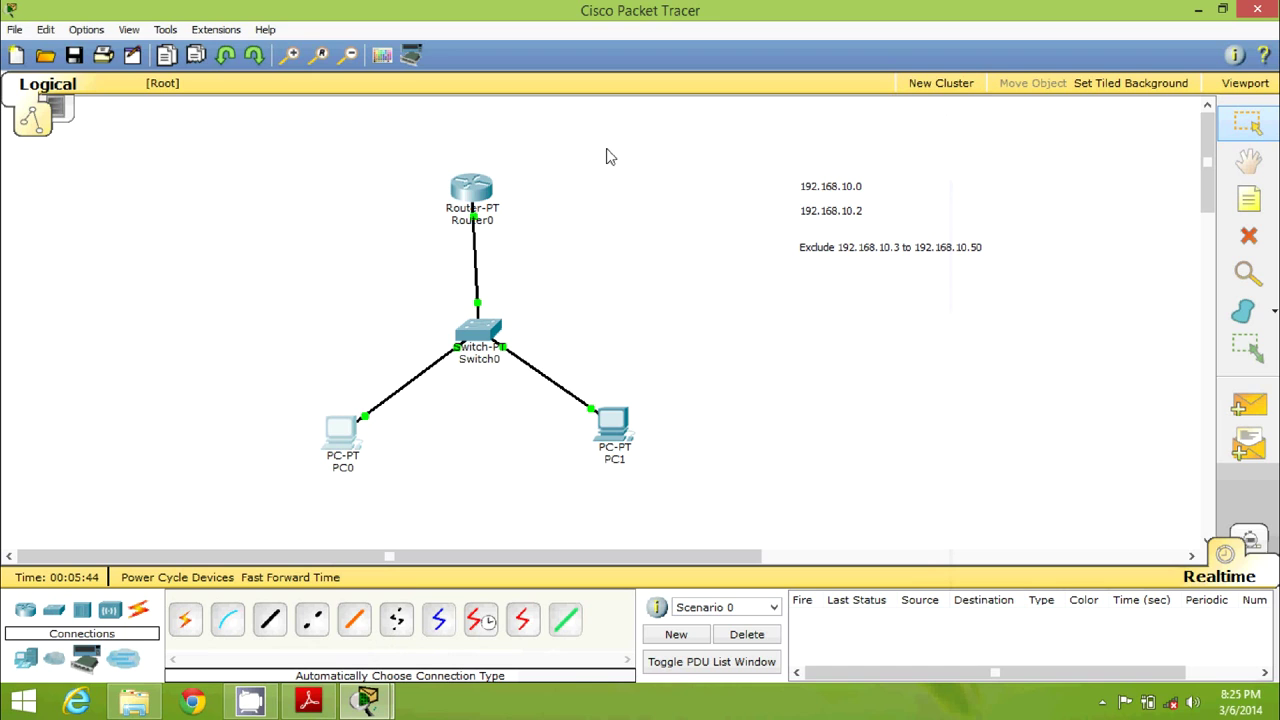
In Router0's CLI, exit out of configuration mode back to the user prompt
left_click(471, 190)
left_click(486, 160)
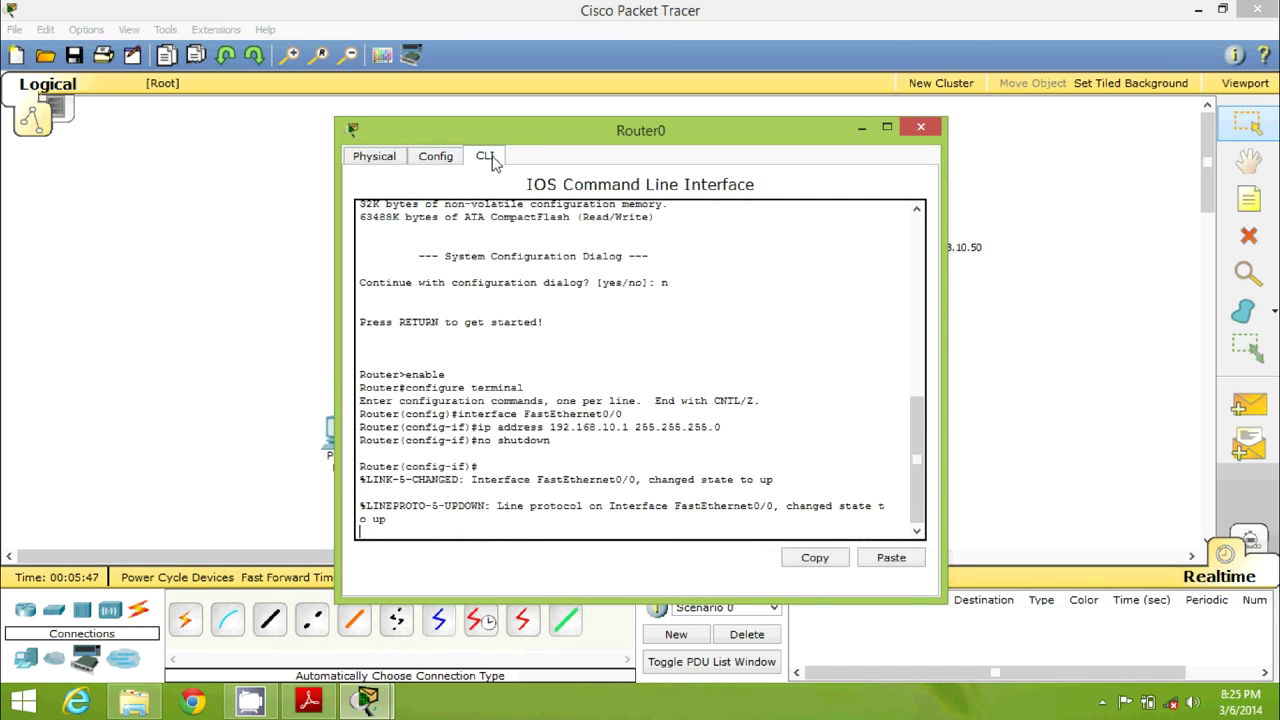
key("Return")
key("Return")
key("Return")
key("Return")
key("Return")
key("Return")
type("exit")
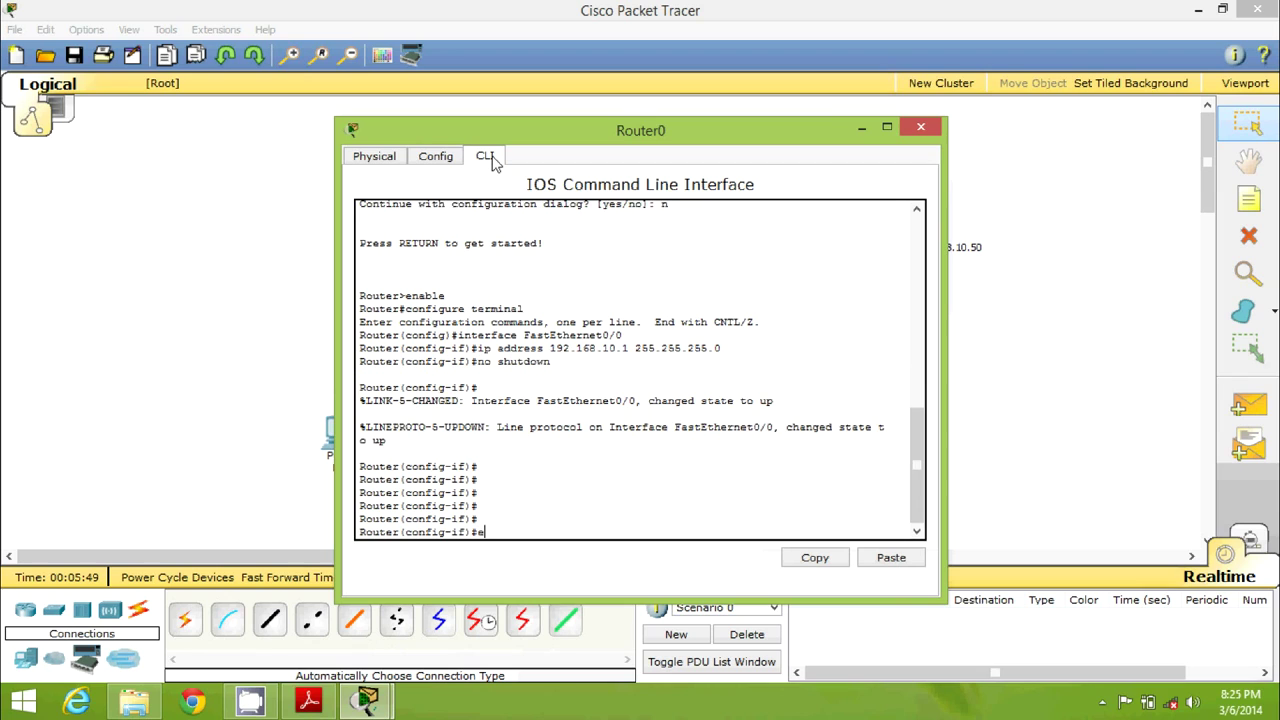
key("Return")
type("exit")
key("Return")
type("exit")
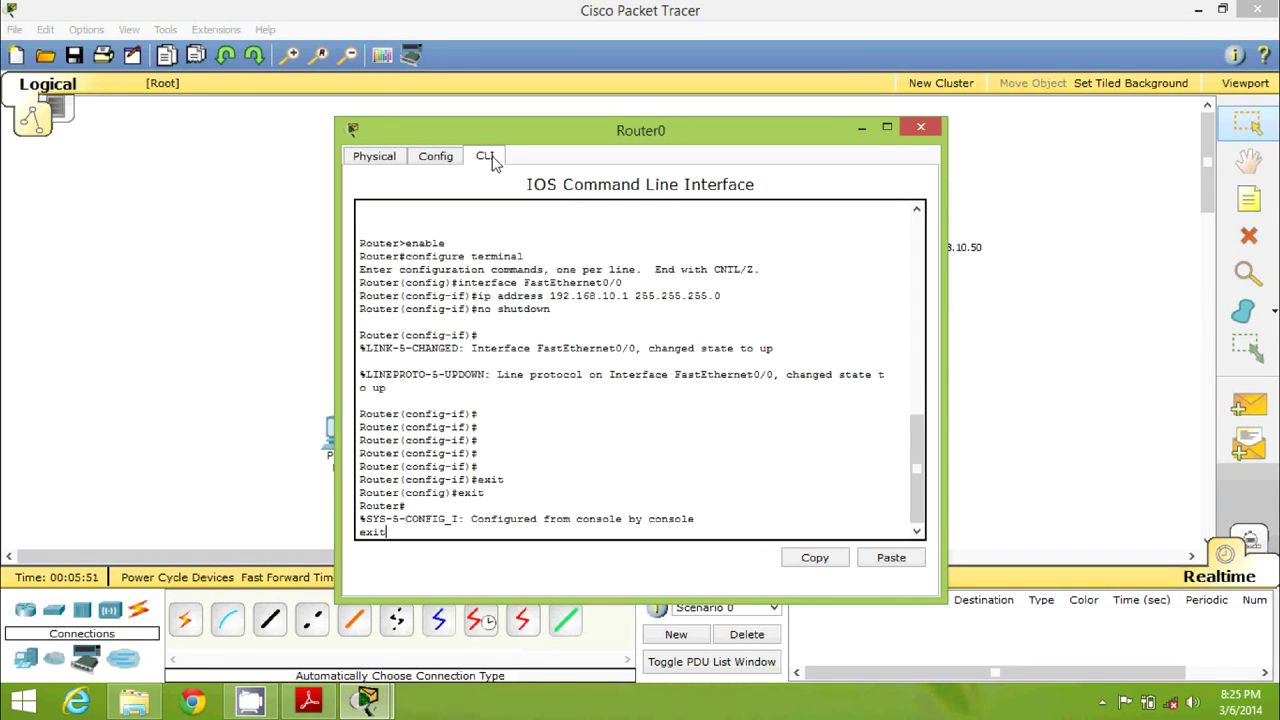
key("Return")
key("Return")
key("Return")
key("Return")
Enter privileged mode with en, then global configuration with conf t
key("Return")
key("Return")
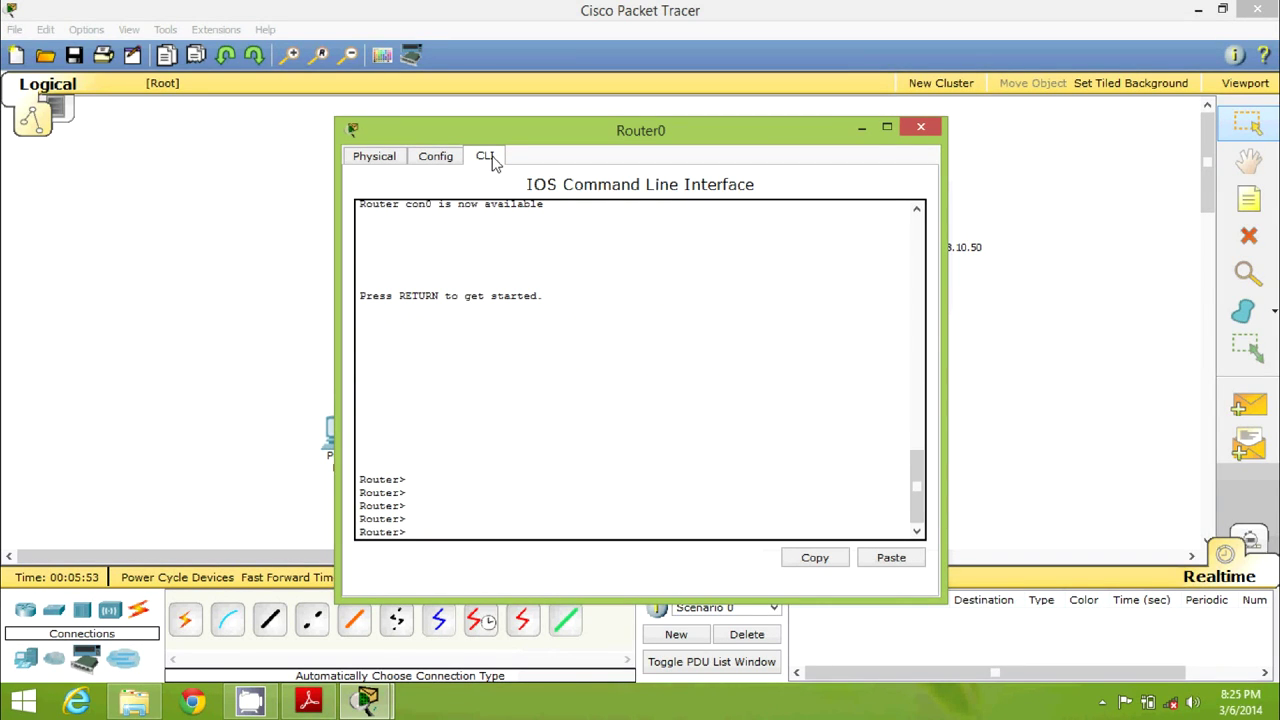
type("en")
key("Return")
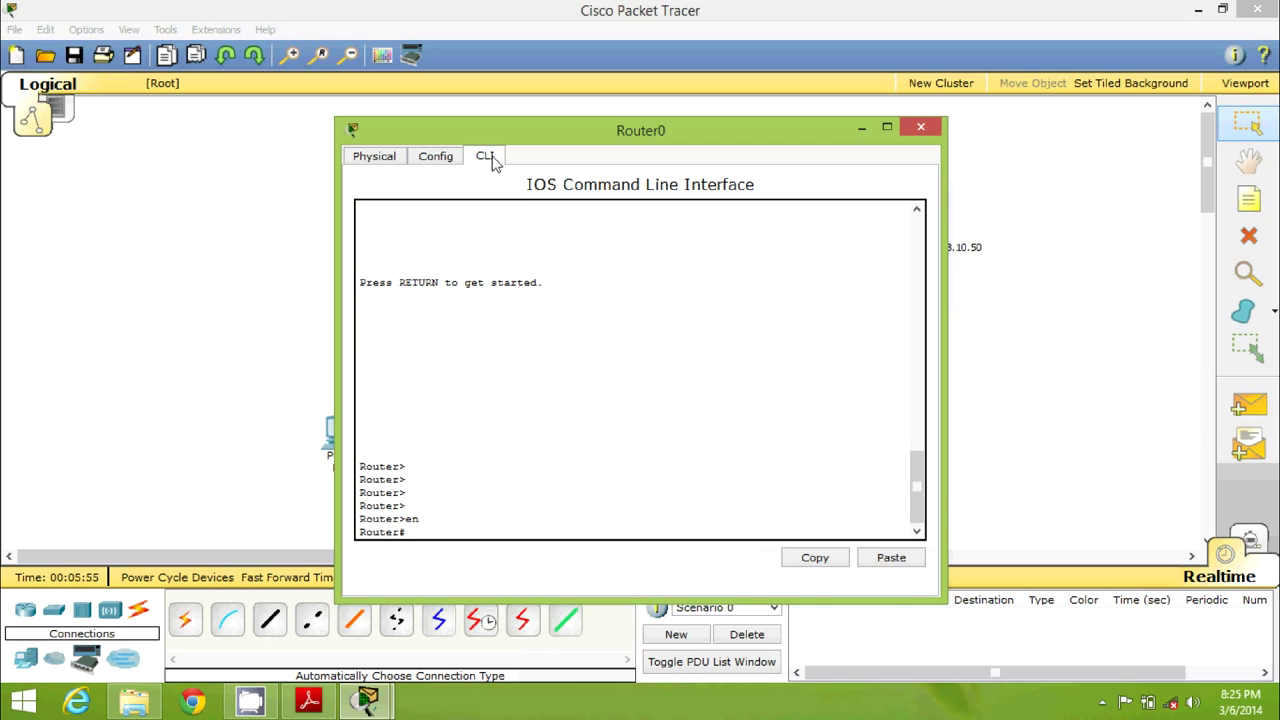
type("conf t")
key("Return")
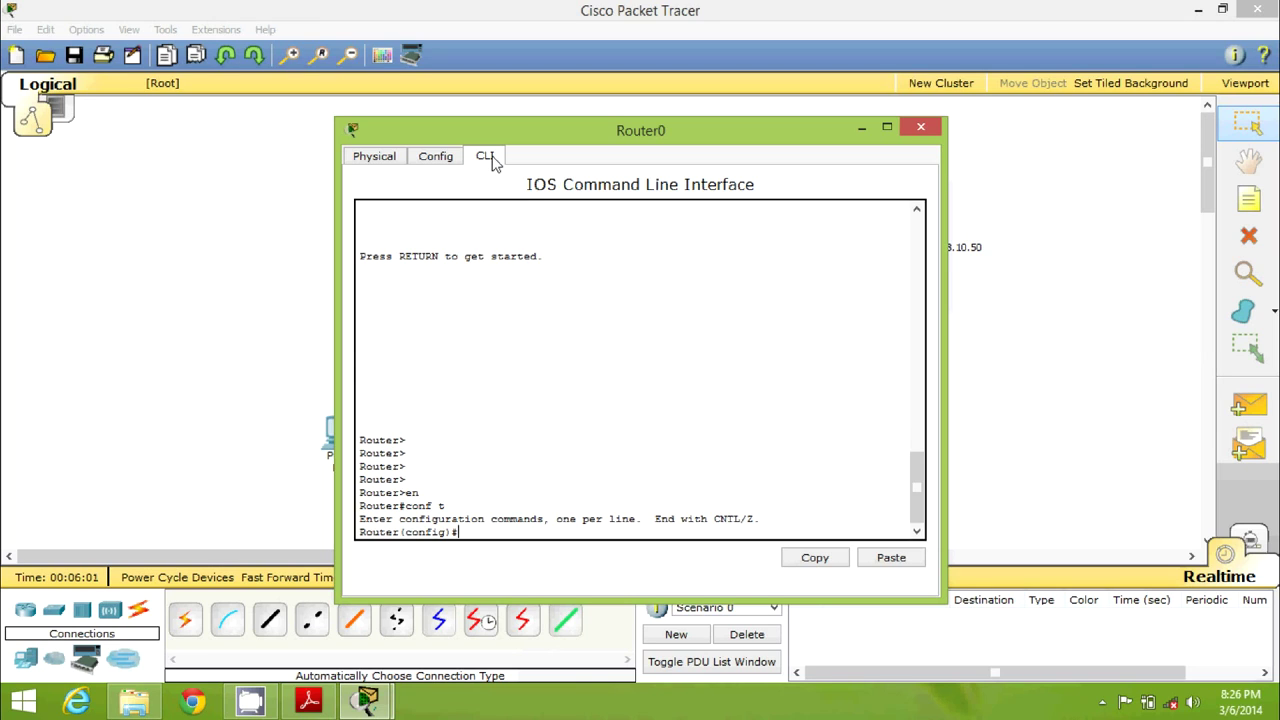
Create DHCP pool 'navin' serving network 192.168.10.0 255.255.255.0
type("ip dhcp pool navin")
key("Return")
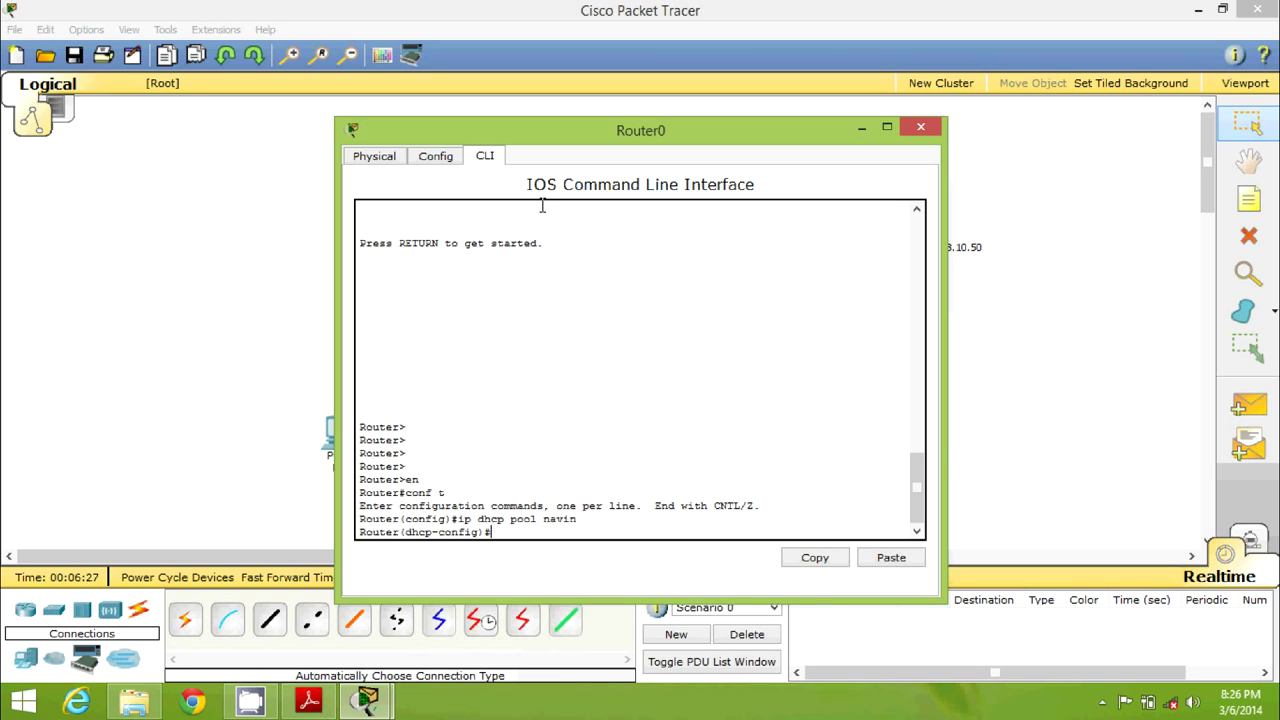
left_click_drag(456, 532, 412, 532)
left_click(508, 532)
type("network 192.168.10.0 255")
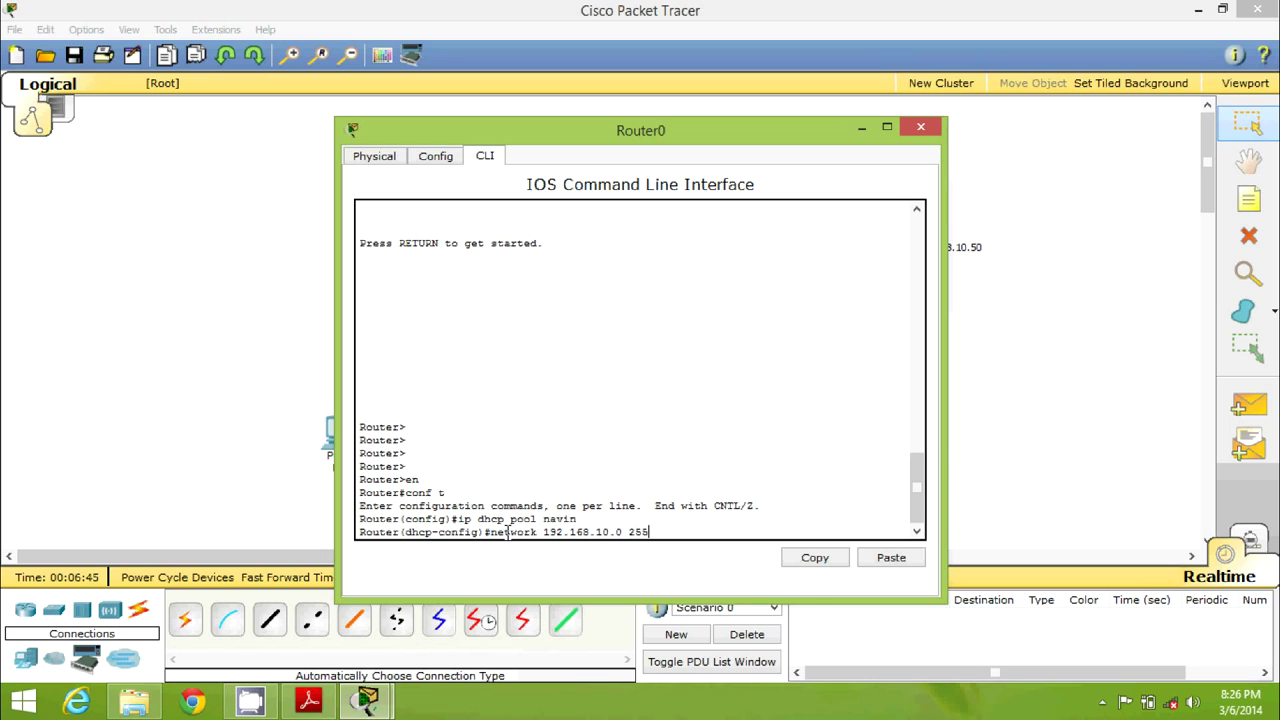
type(".255.255.0")
left_click_drag(543, 534, 566, 534)
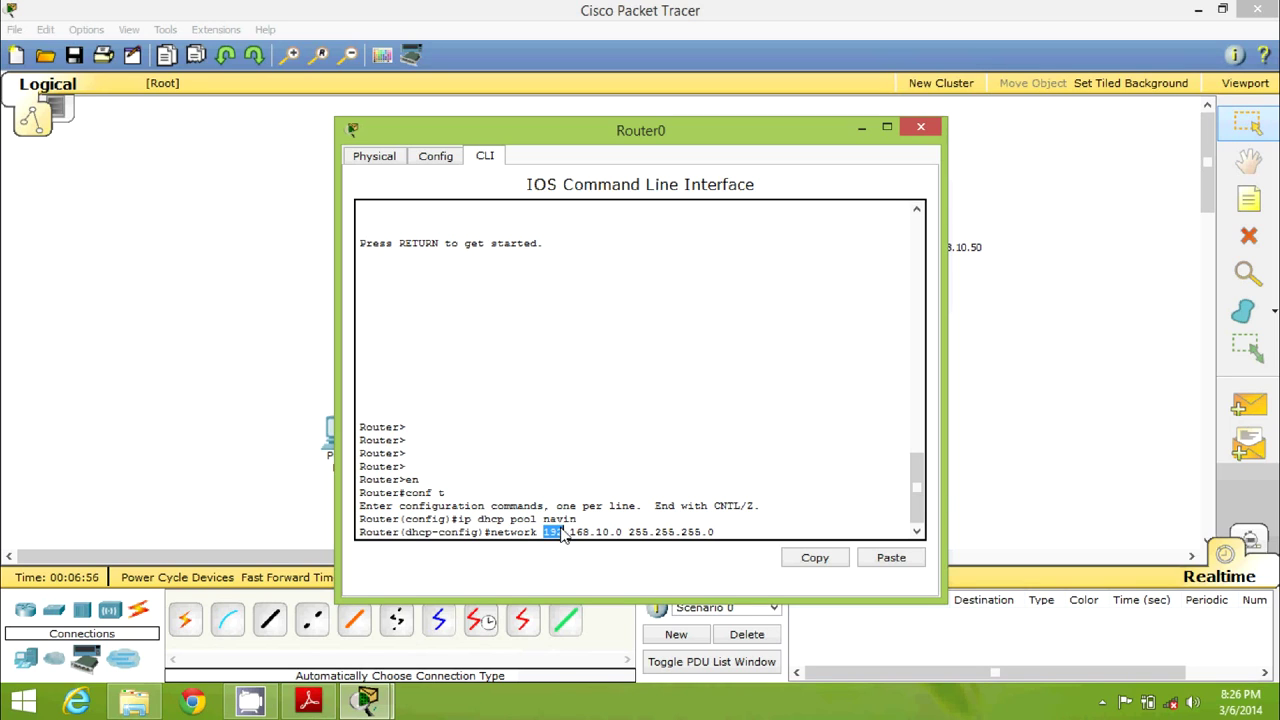
left_click(746, 534)
key("Return")
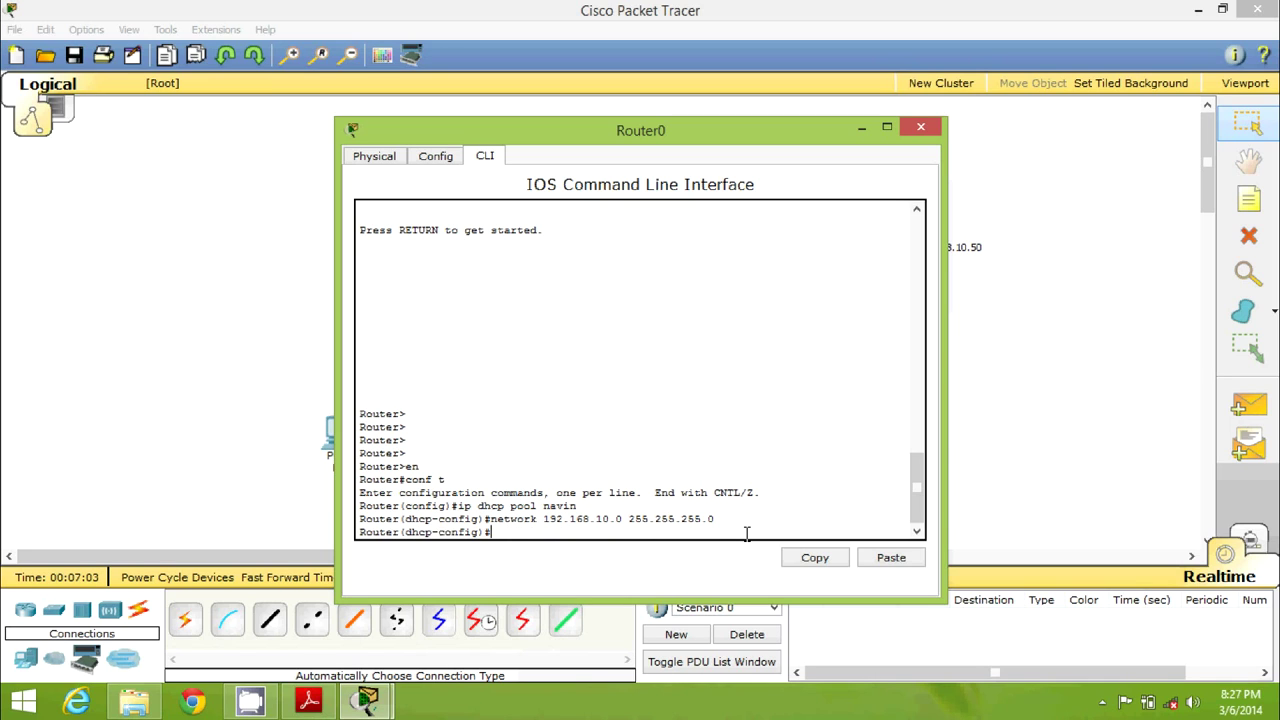
Set the pool's default-router to 192.168.10.1
type("default-")
key("Tab")
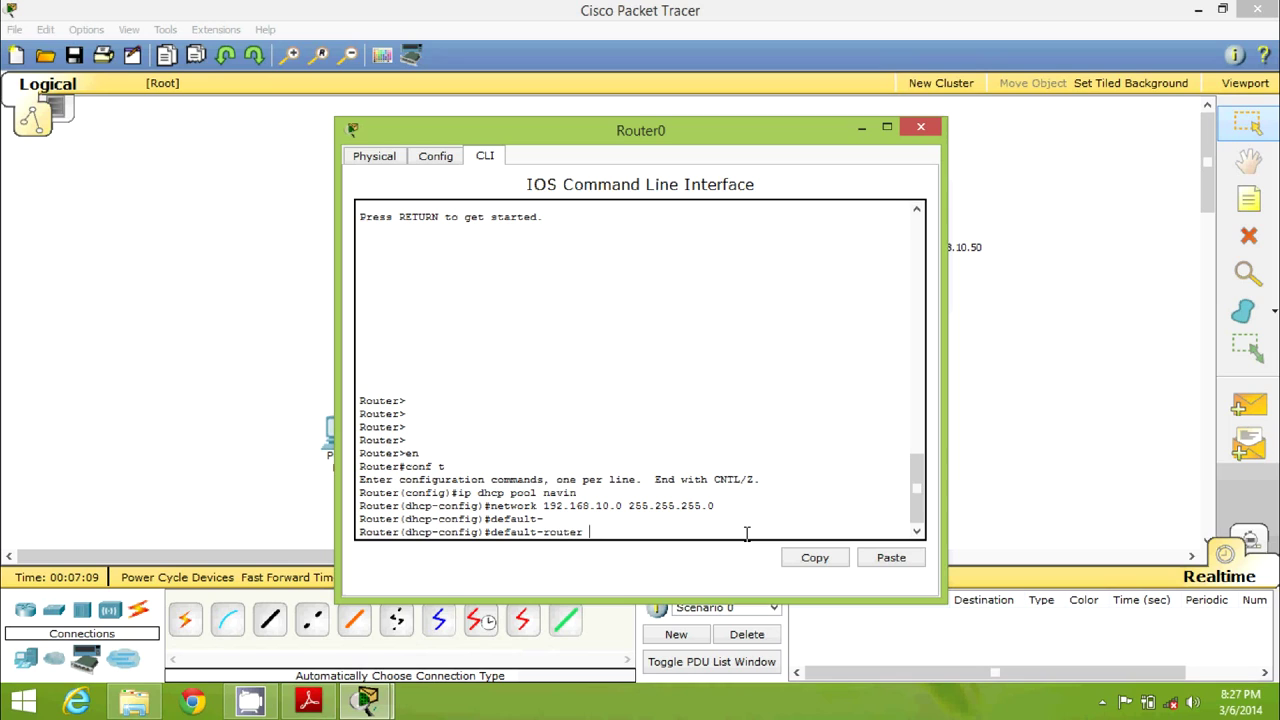
type("192.168.10.1")
key("Return")
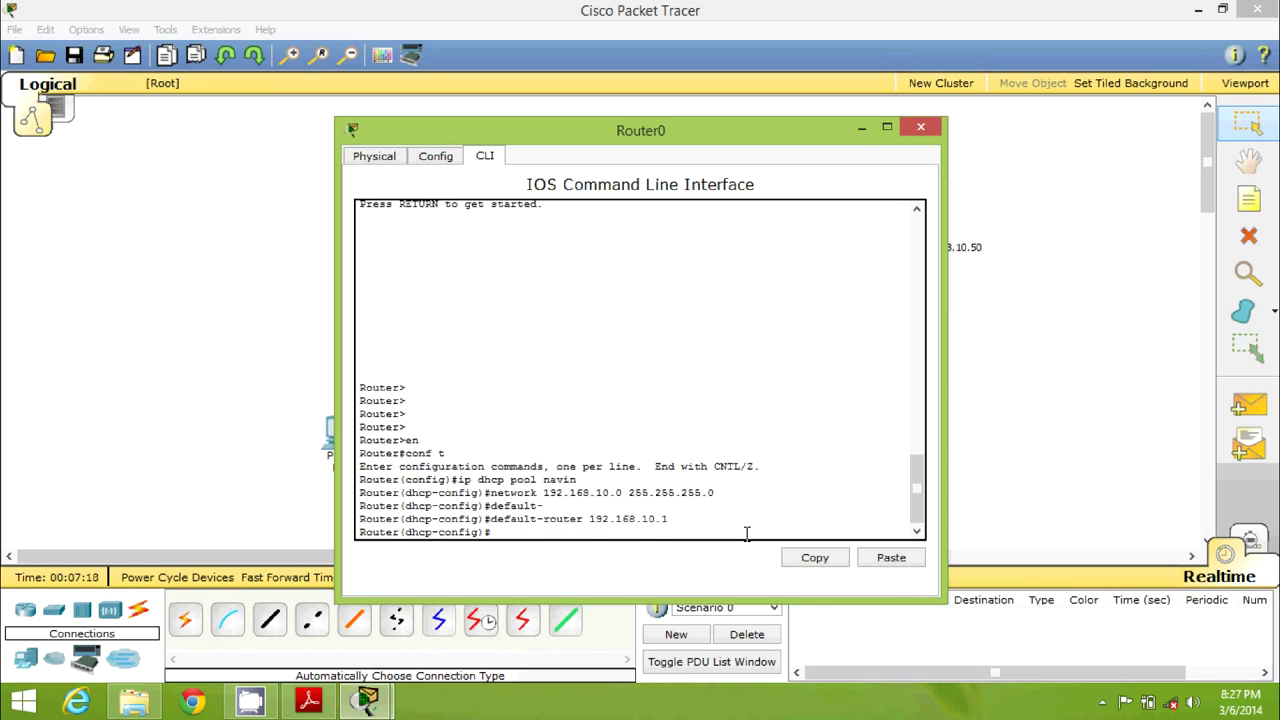
left_click(862, 130)
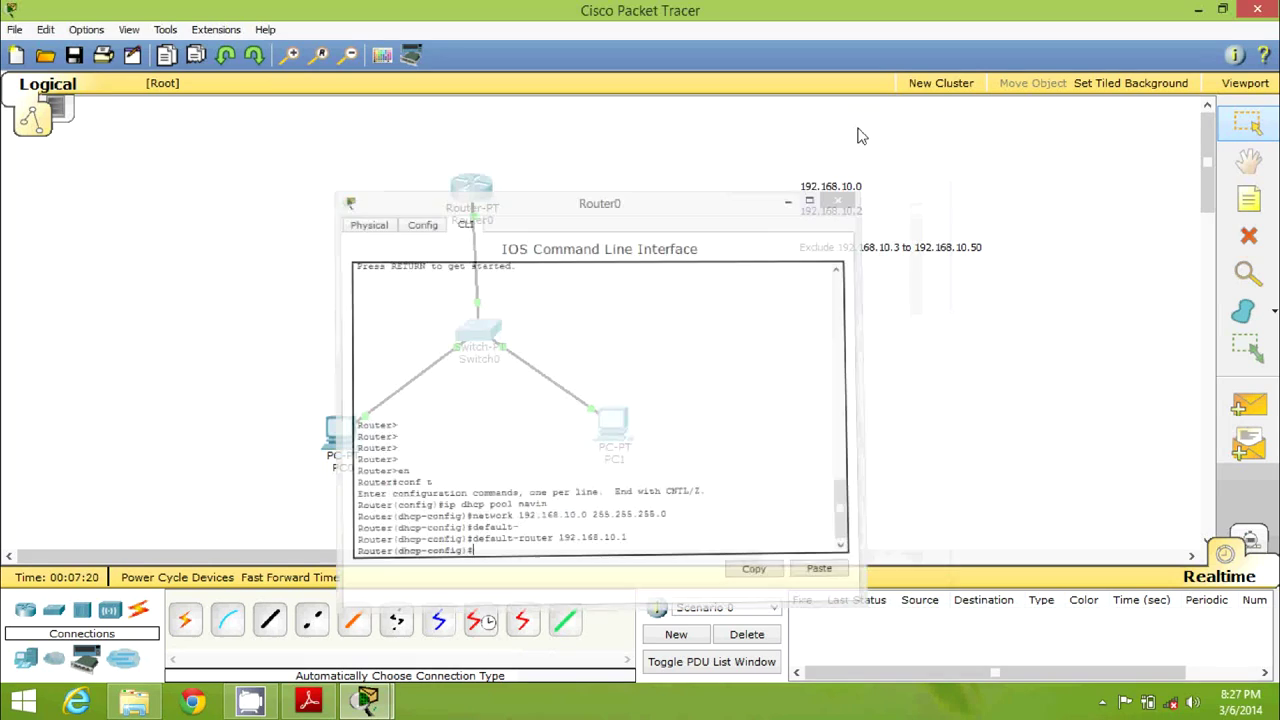
Place a note reading 221.123.31.5 below the addressing notes
left_click(1250, 198)
left_click(818, 345)
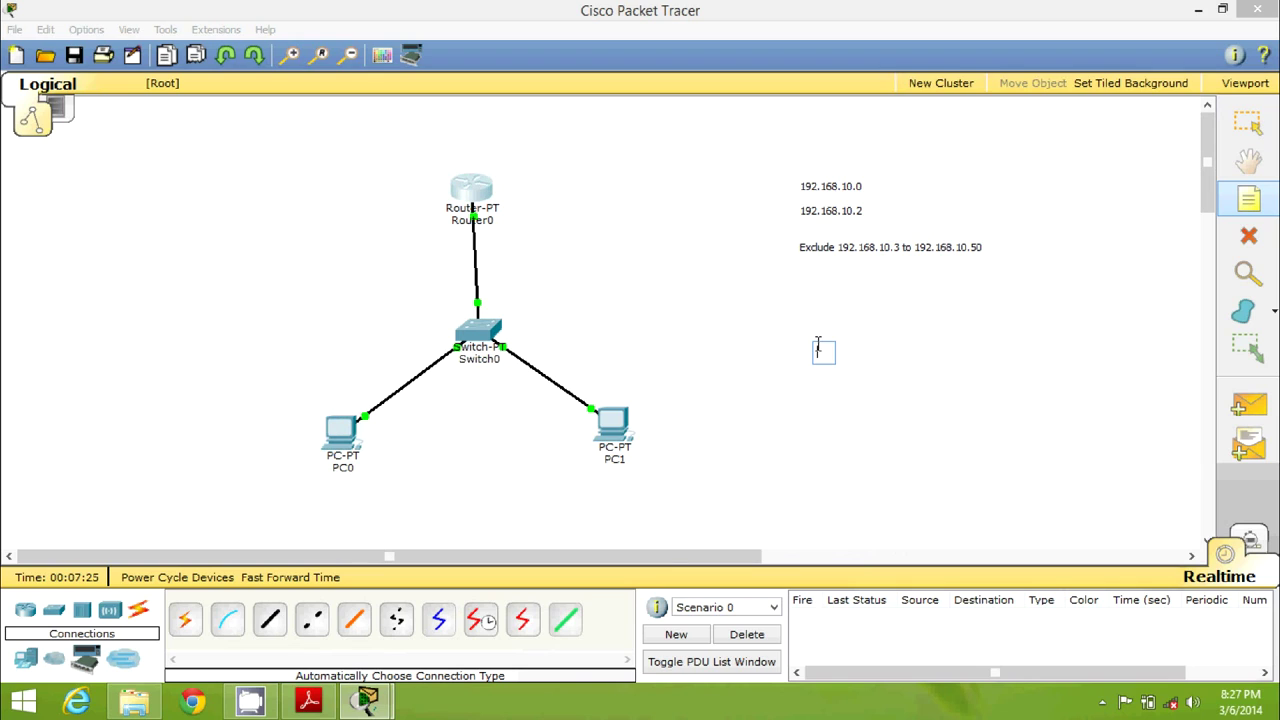
type("17")
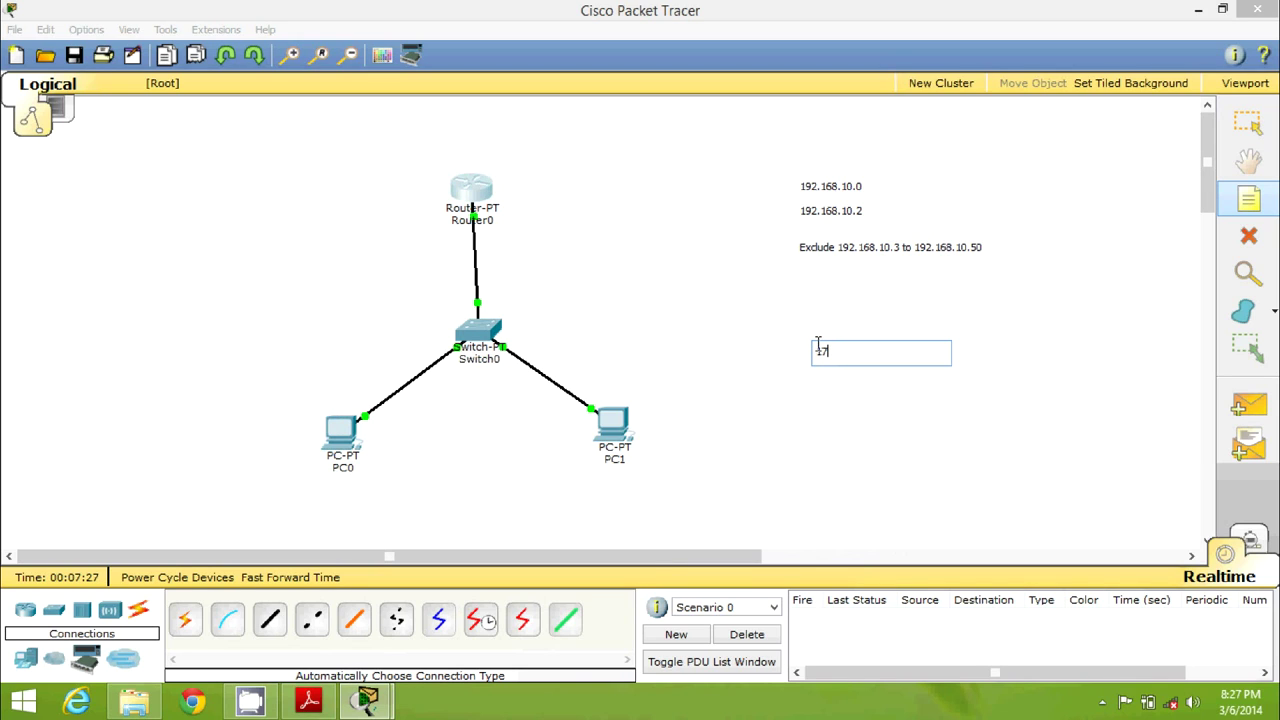
key("BackSpace")
key("BackSpace")
type("221.123.31.5")
left_click_drag(898, 357, 794, 340)
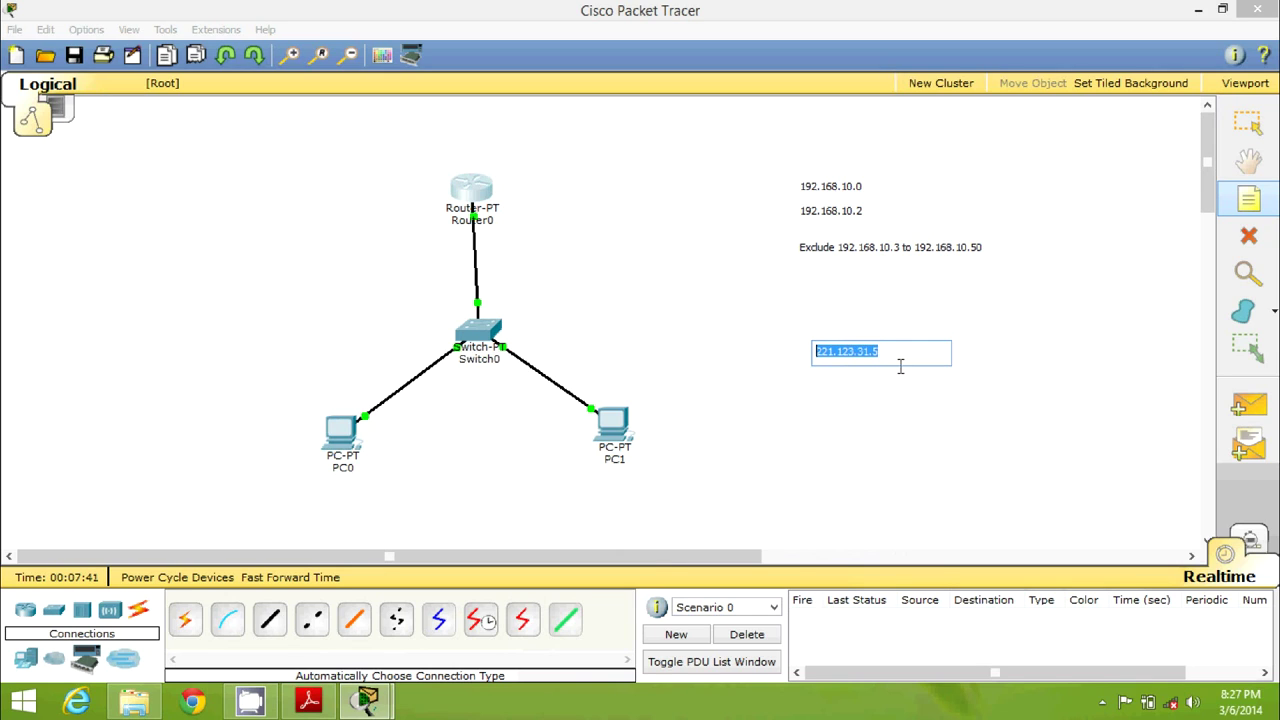
left_click(884, 404)
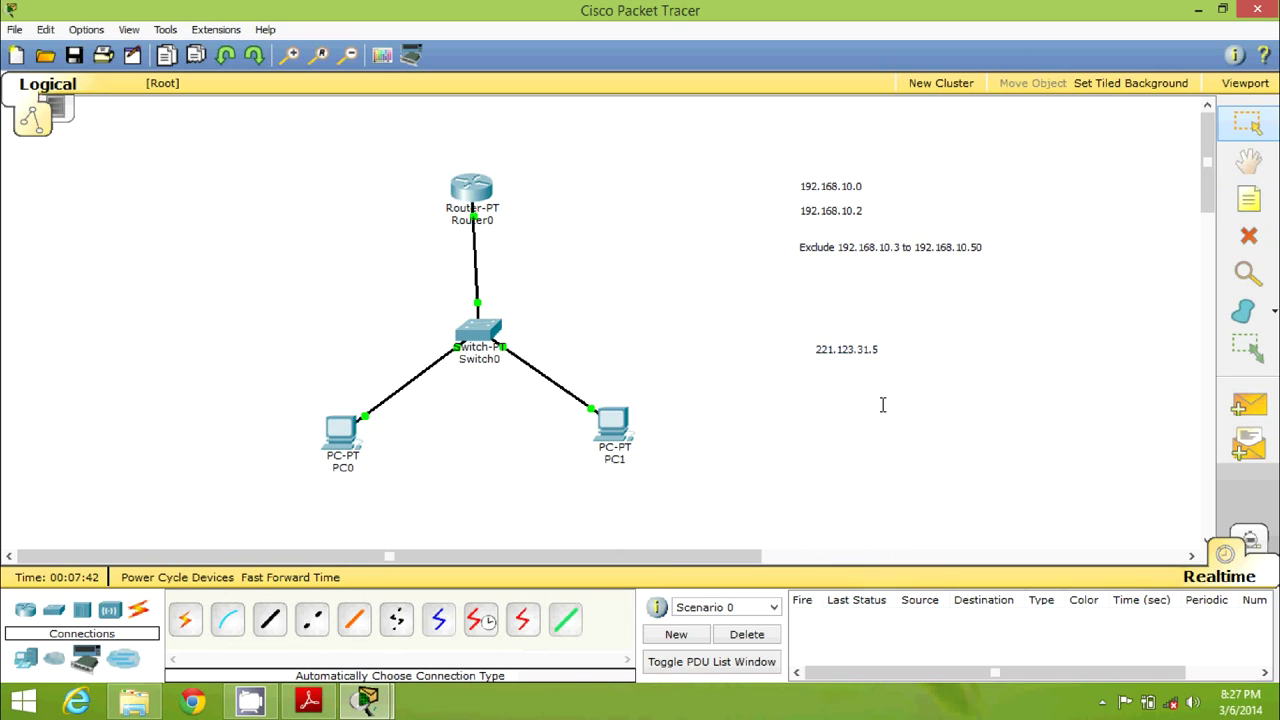
Add the label 'DNS Server -' above the address in that note
left_click(826, 357)
type("D")
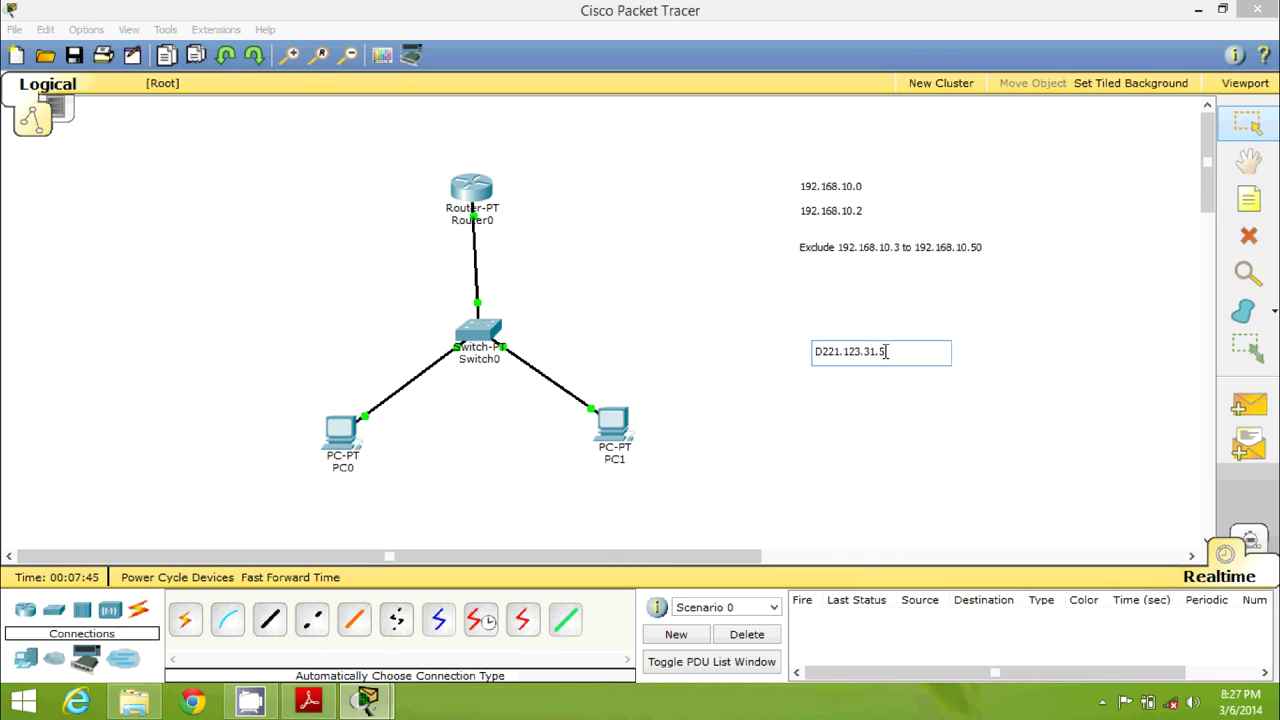
type("NS ")
type("Server ")
type("-")
key("Return")
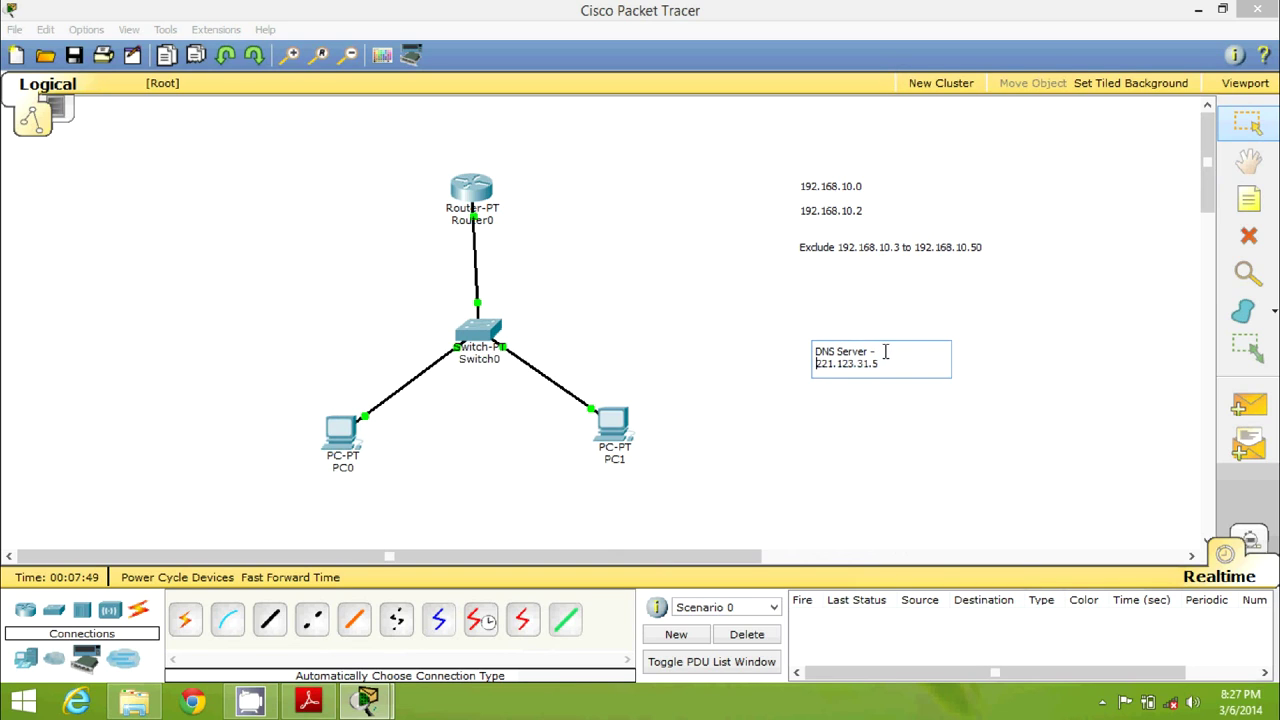
left_click(958, 445)
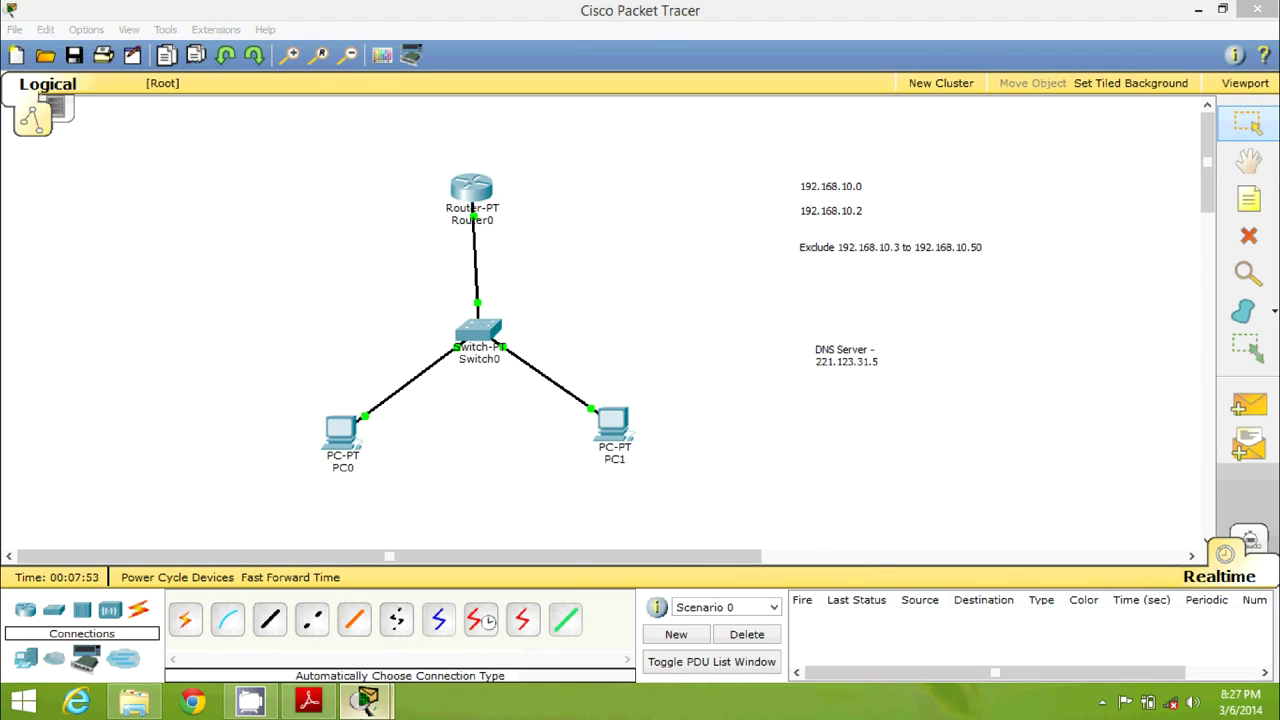
On Router0's CLI, set the DHCP pool DNS server to 221.123.31.5 and exit to global configuration
mouse_move(366, 700)
left_click(470, 600)
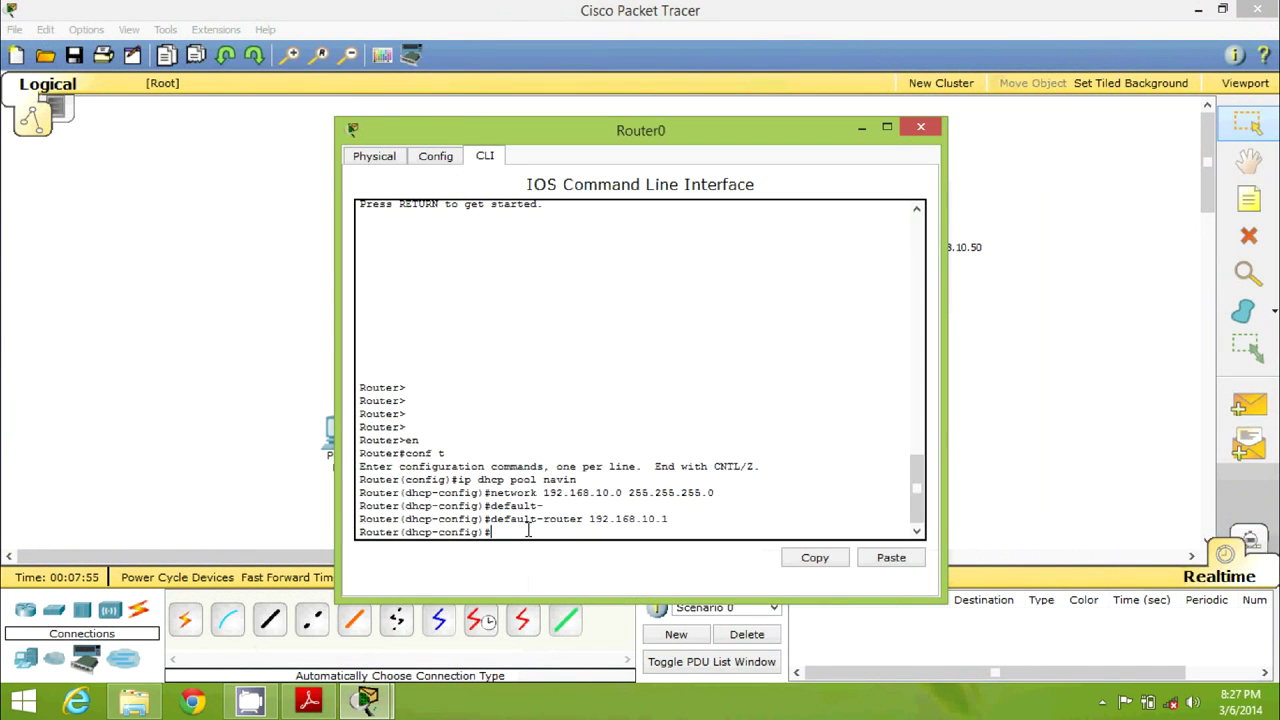
type("dns-server")
left_click_drag(524, 136, 367, 118)
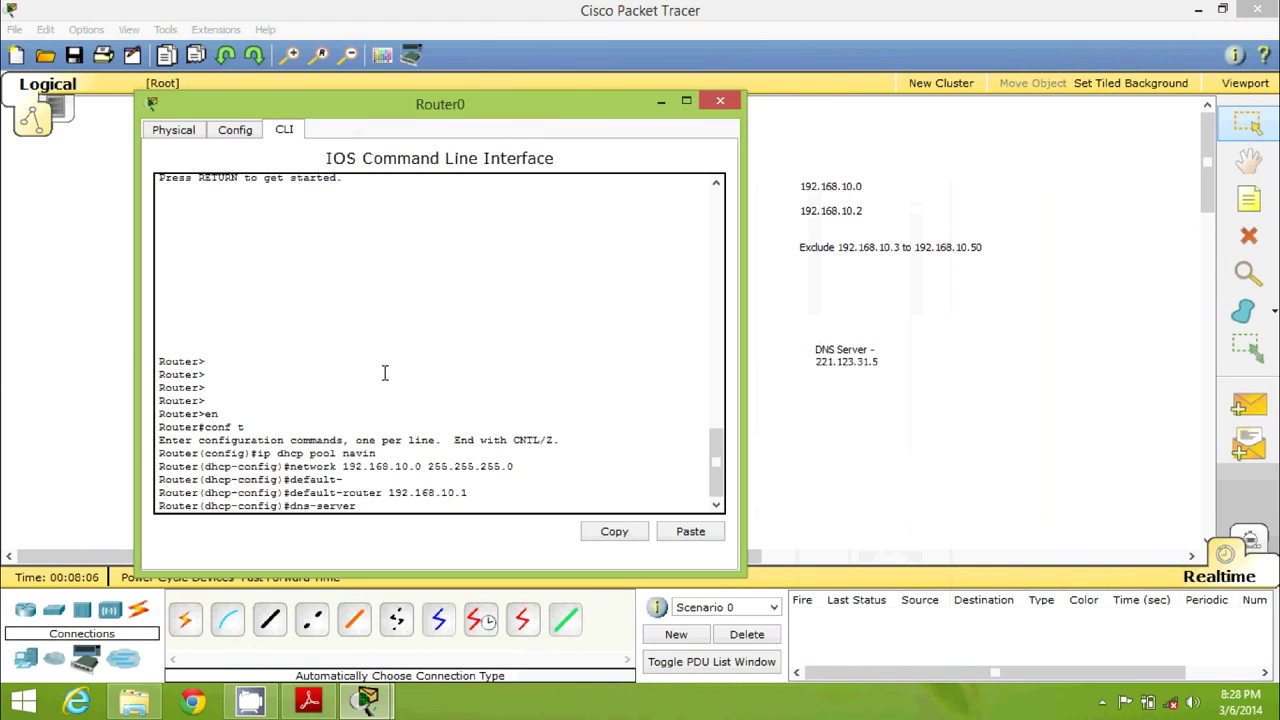
type("221.123.31.5")
key("Return")
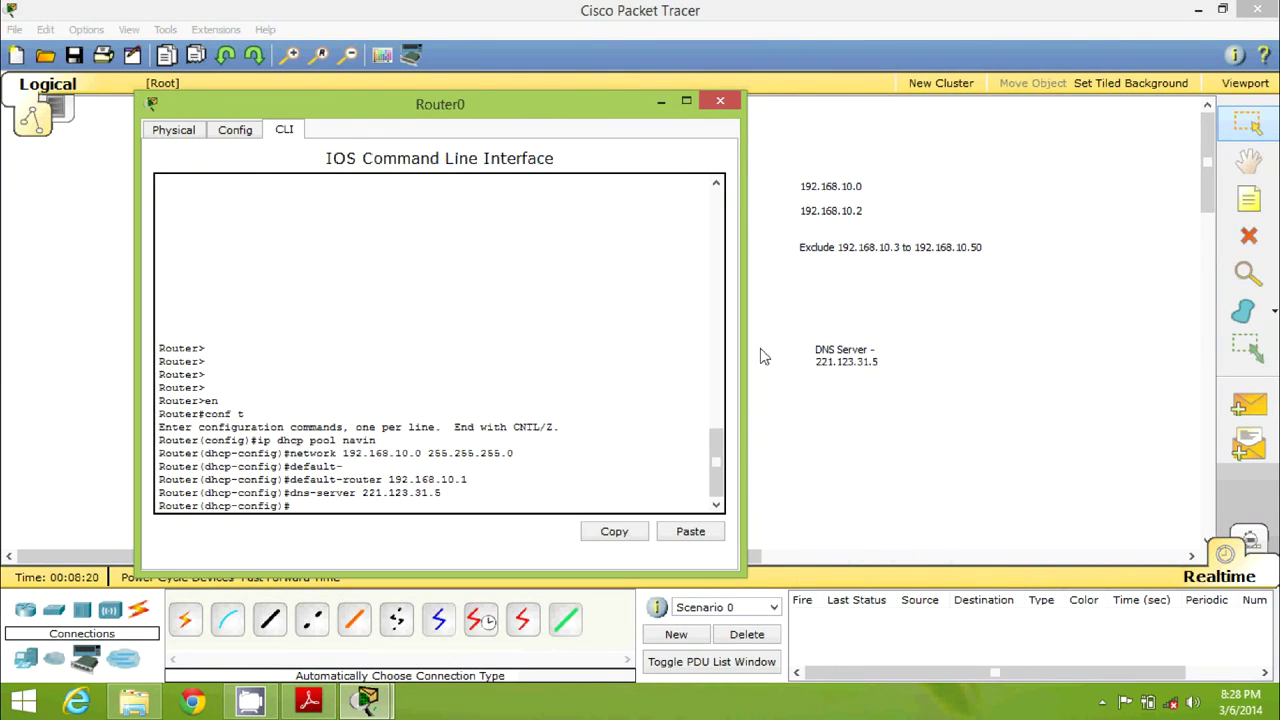
type("exit")
key("Return")
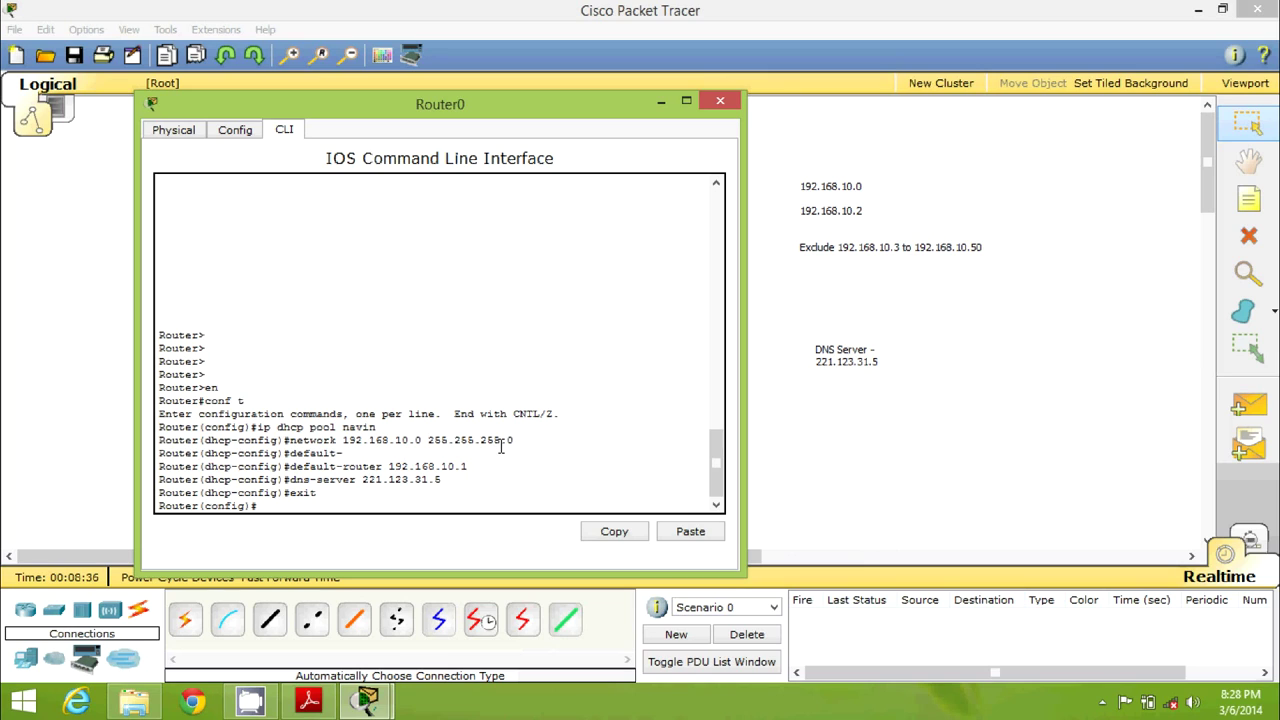
Exclude 192.168.10.1 from DHCP with 'ip dhcp excluded-address 192.168.10.1'
left_click_drag(396, 440, 422, 440)
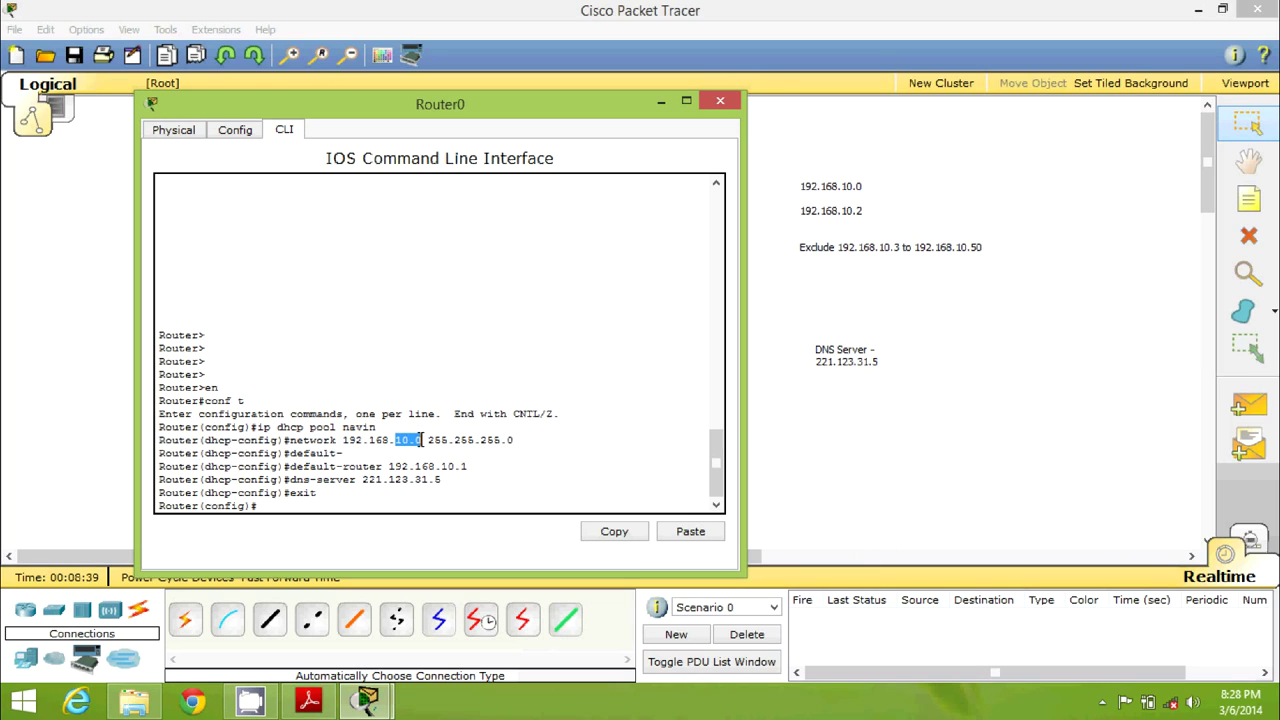
left_click(366, 503)
type("ip dhcp ex")
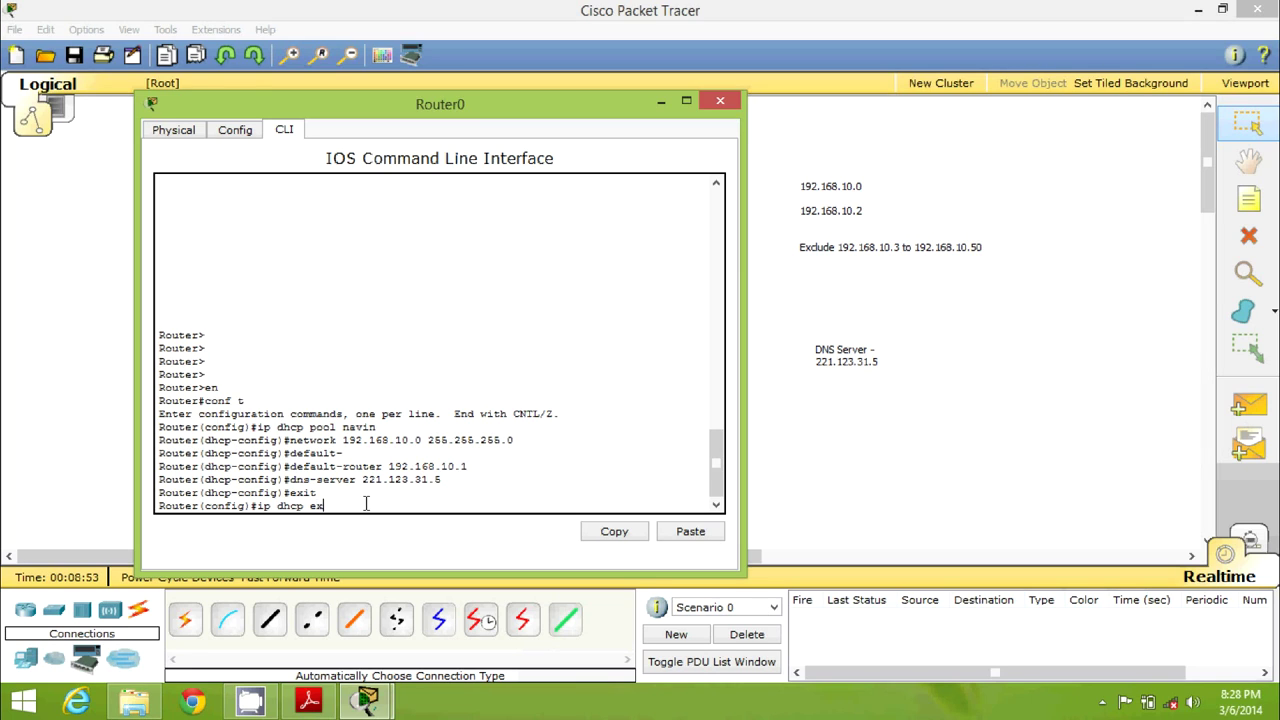
type("clued e")
key("BackSpace")
key("BackSpace")
key("BackSpace")
type("ded")
key("Tab")
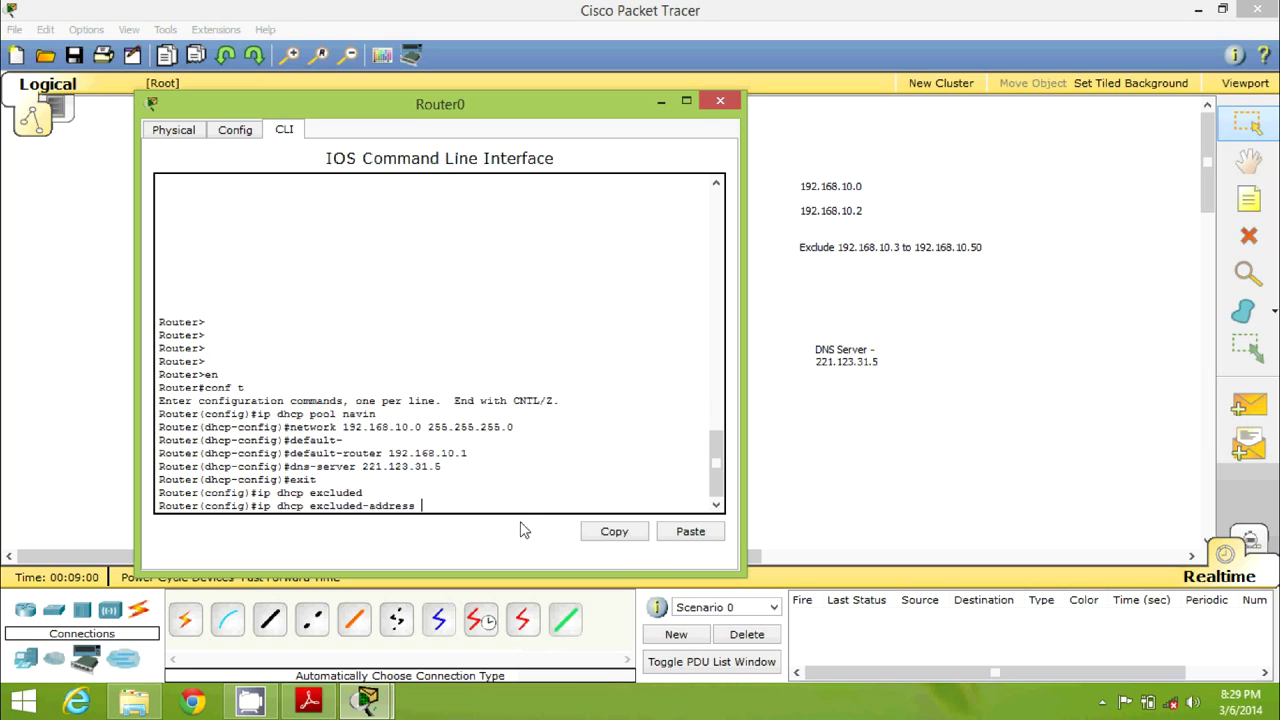
type("192.168.10.1")
left_click_drag(508, 506, 421, 506)
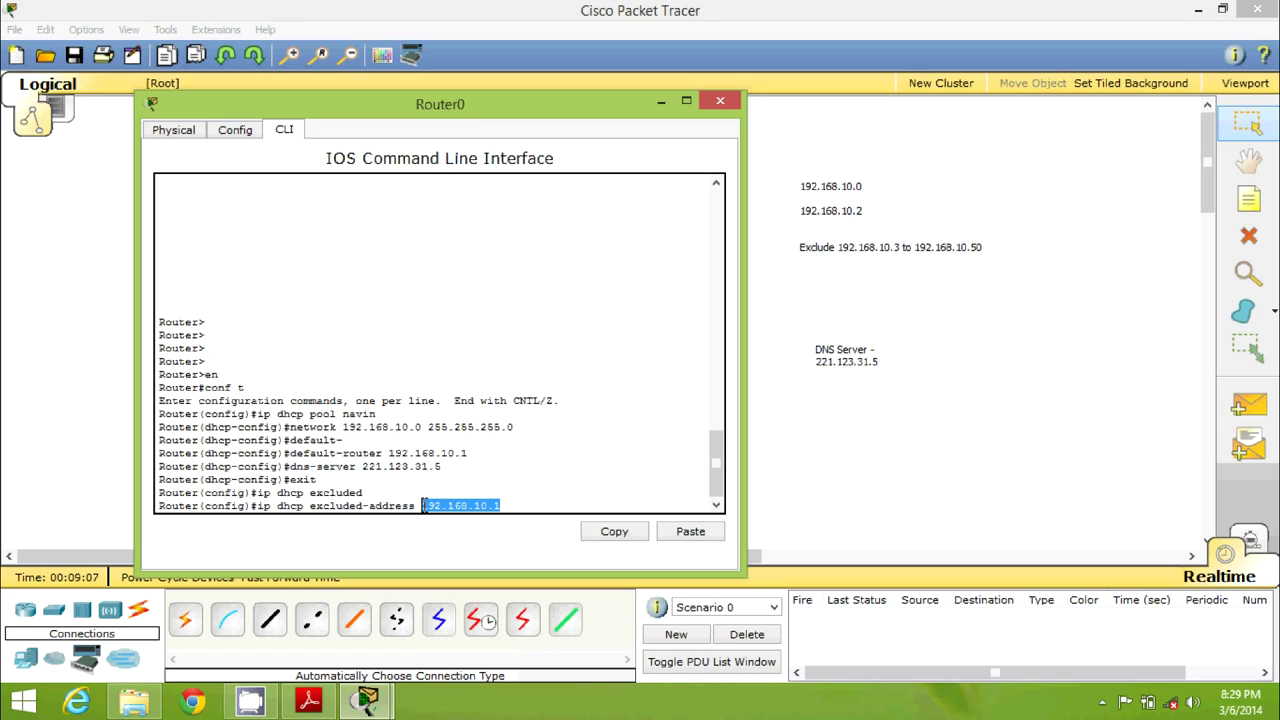
left_click(508, 506)
key("Return")
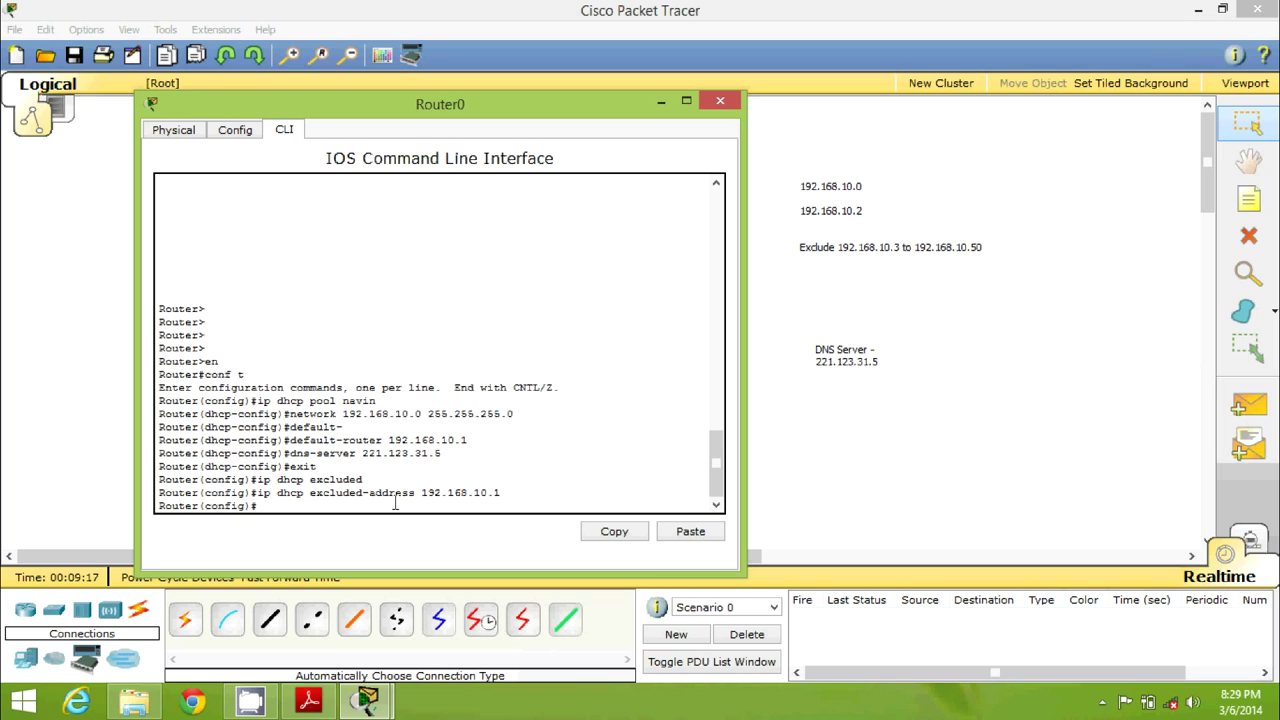
Exclude the range 192.168.10.4 to 192.168.10.50 from DHCP
type("ip dhcp excluded-ad")
key("Tab")
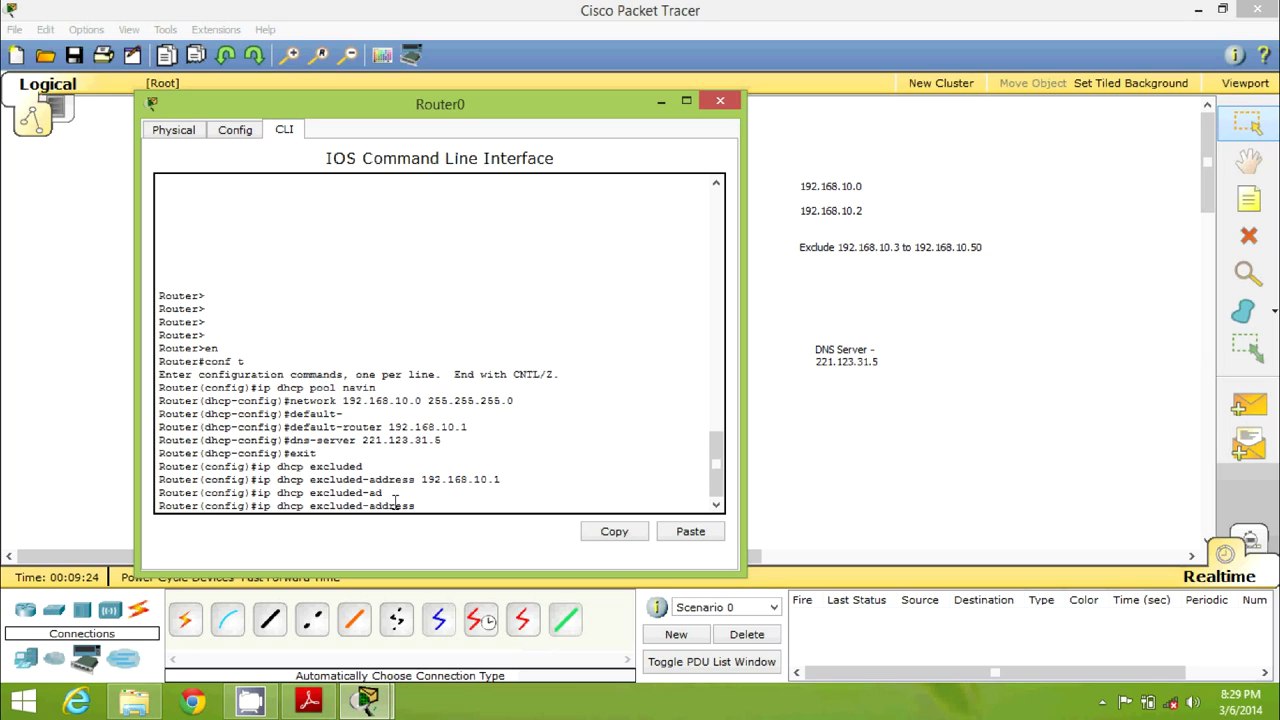
type("192.168.10.3 192.168.10.50")
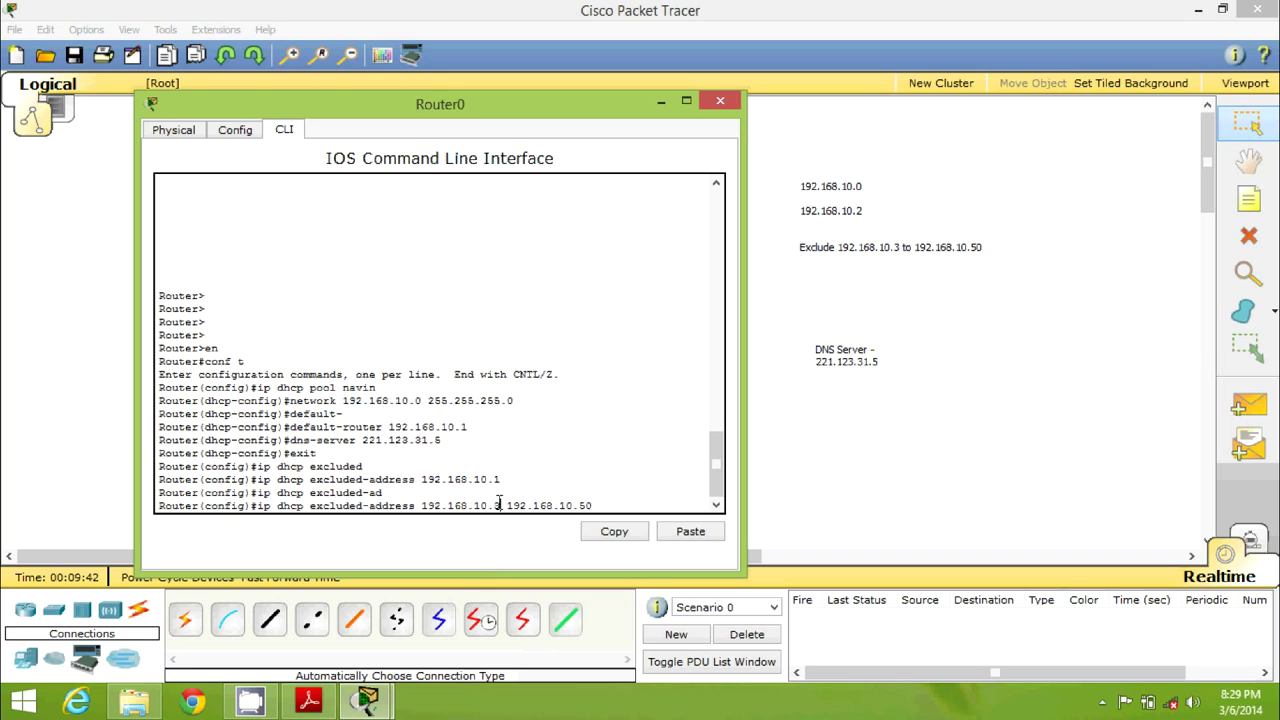
key("BackSpace")
key("BackSpace")
type("50")
key("Left")
key("Left")
key("Left")
key("Left")
key("Left")
key("Left")
key("Left")
key("Left")
key("Left")
key("Left")
key("Left")
key("Left")
key("Left")
key("Left")
key("Left")
key("Left")
key("Left")
key("Left")
key("Right")
key("Right")
key("Right")
key("Right")
key("BackSpace")
type("4")
double_click(614, 506)
key("Return")
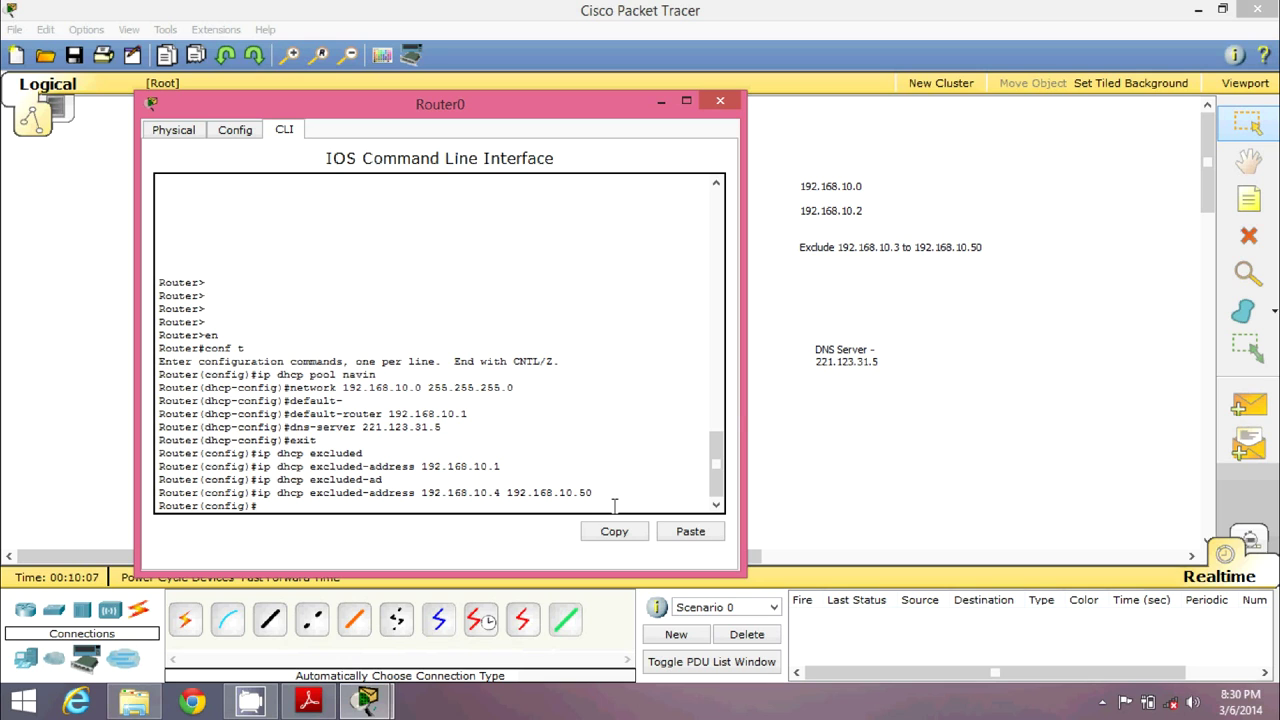
Exit global configuration mode and close the Router0 window
type("exit")
key("Return")
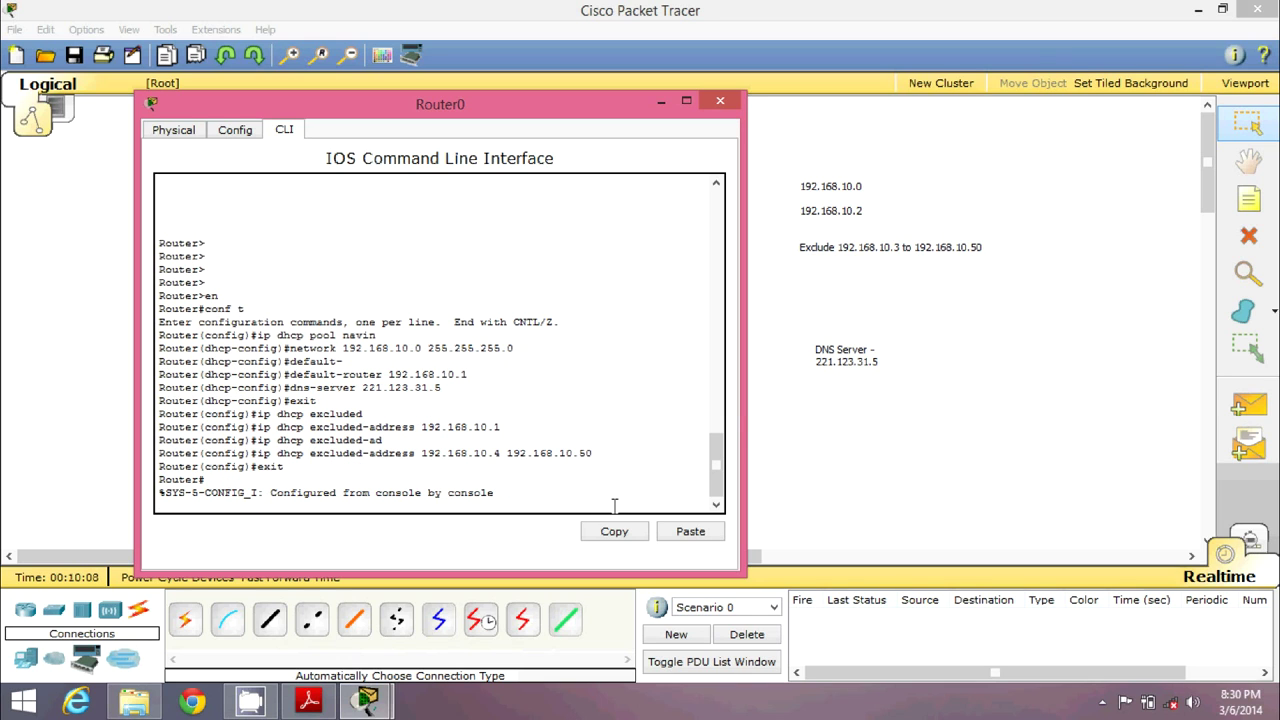
key("Return")
key("Return")
key("Return")
key("Return")
key("Return")
key("Return")
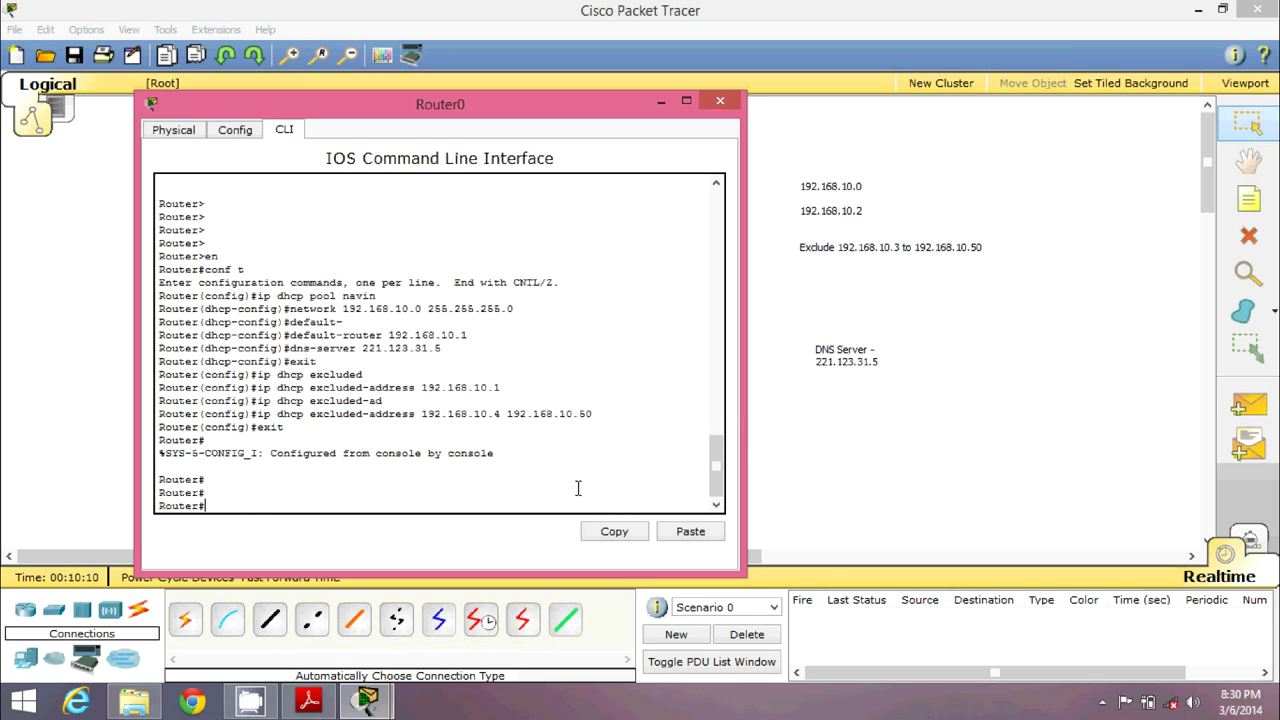
left_click(720, 100)
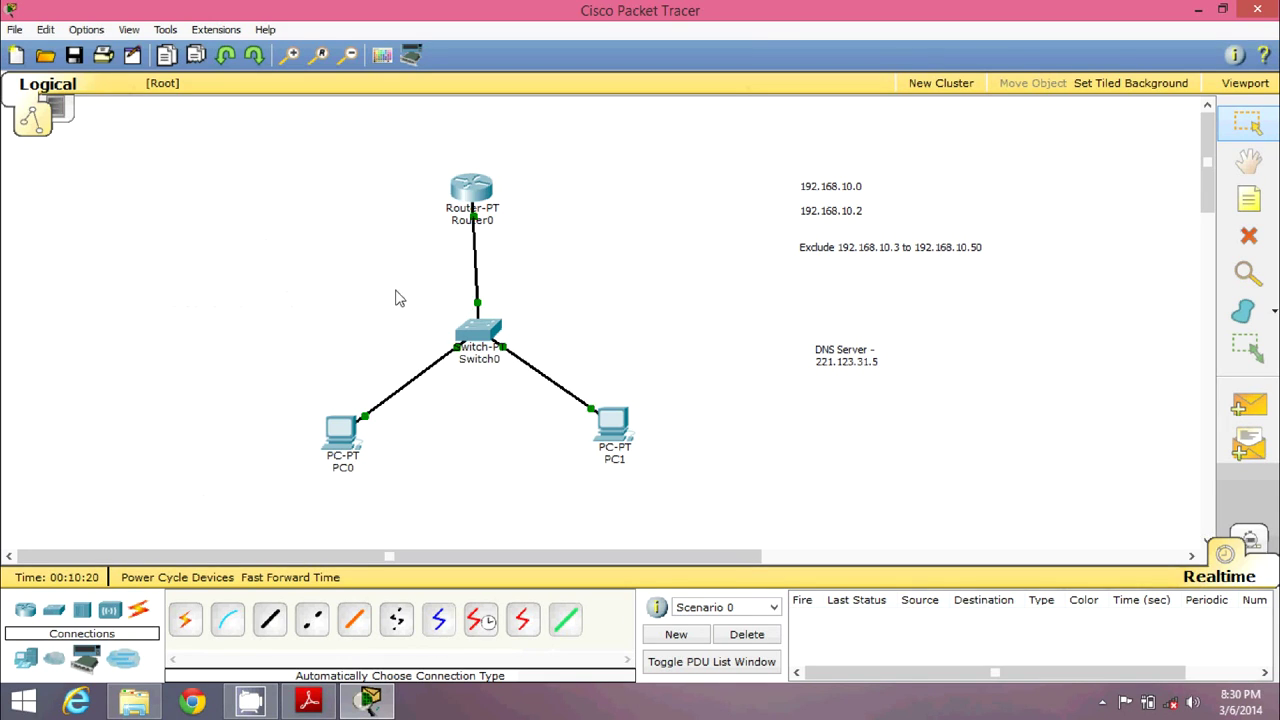
Edit the Exclude note so the range starts at 192.168.10.4 instead of 192.168.10.3
left_click(903, 248)
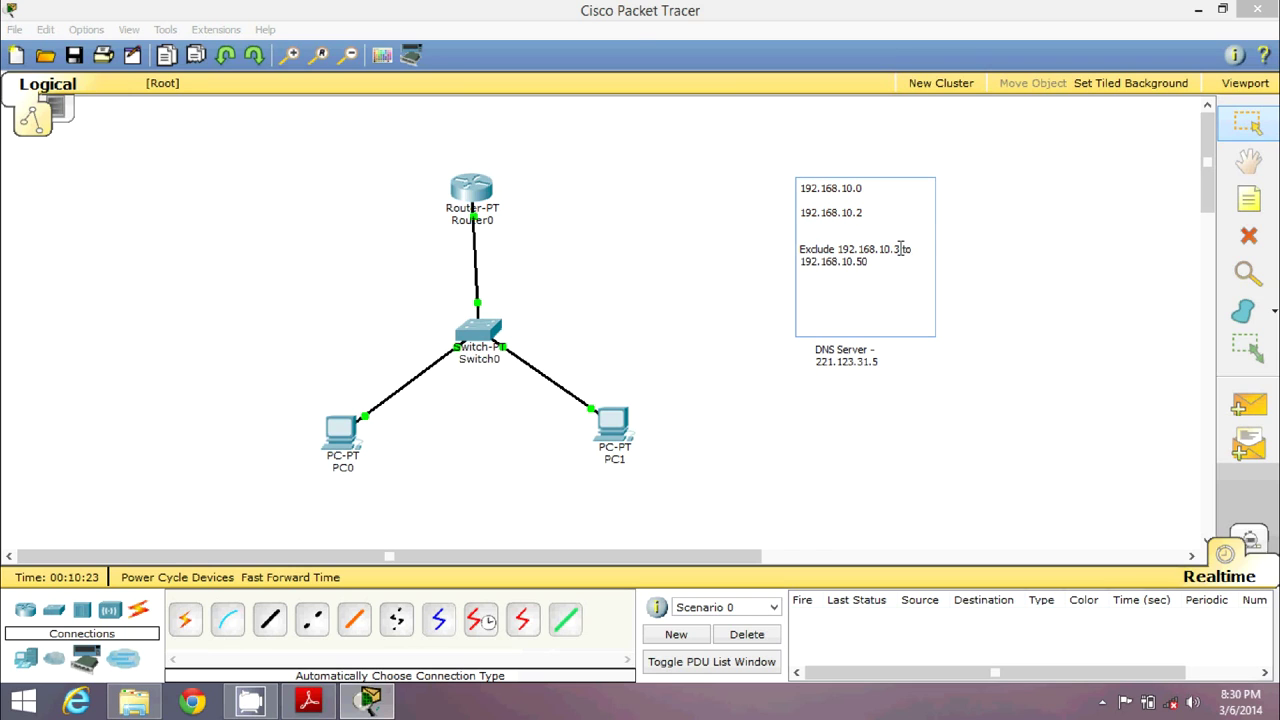
key("BackSpace")
type("4")
left_click(1024, 270)
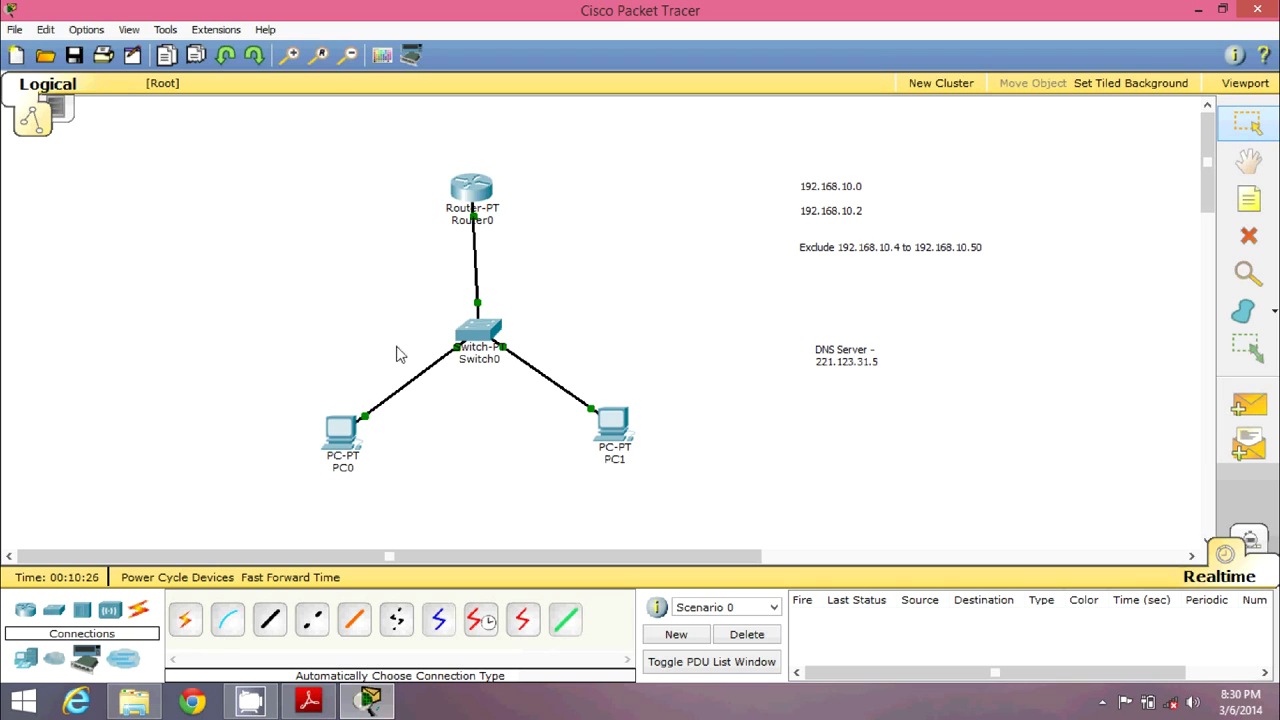
Switch PC0's IP configuration to DHCP so it gets 192.168.10.2, then close its window
left_click(342, 432)
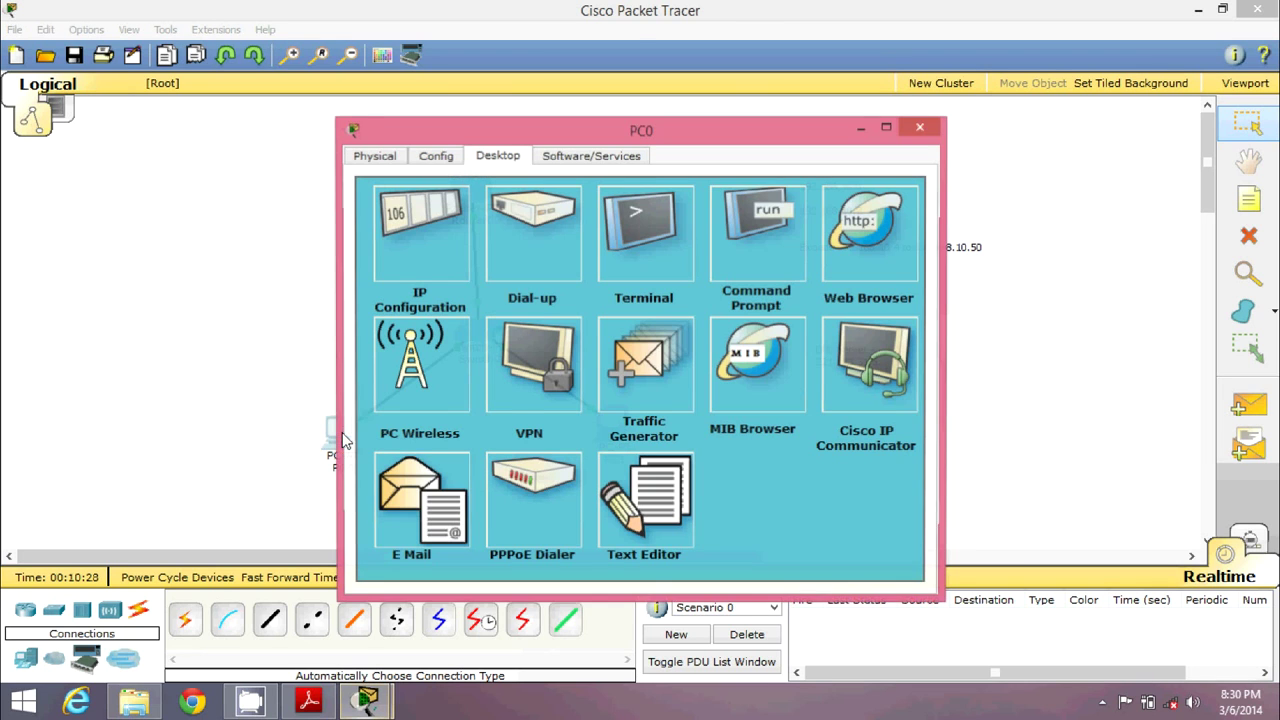
left_click(422, 236)
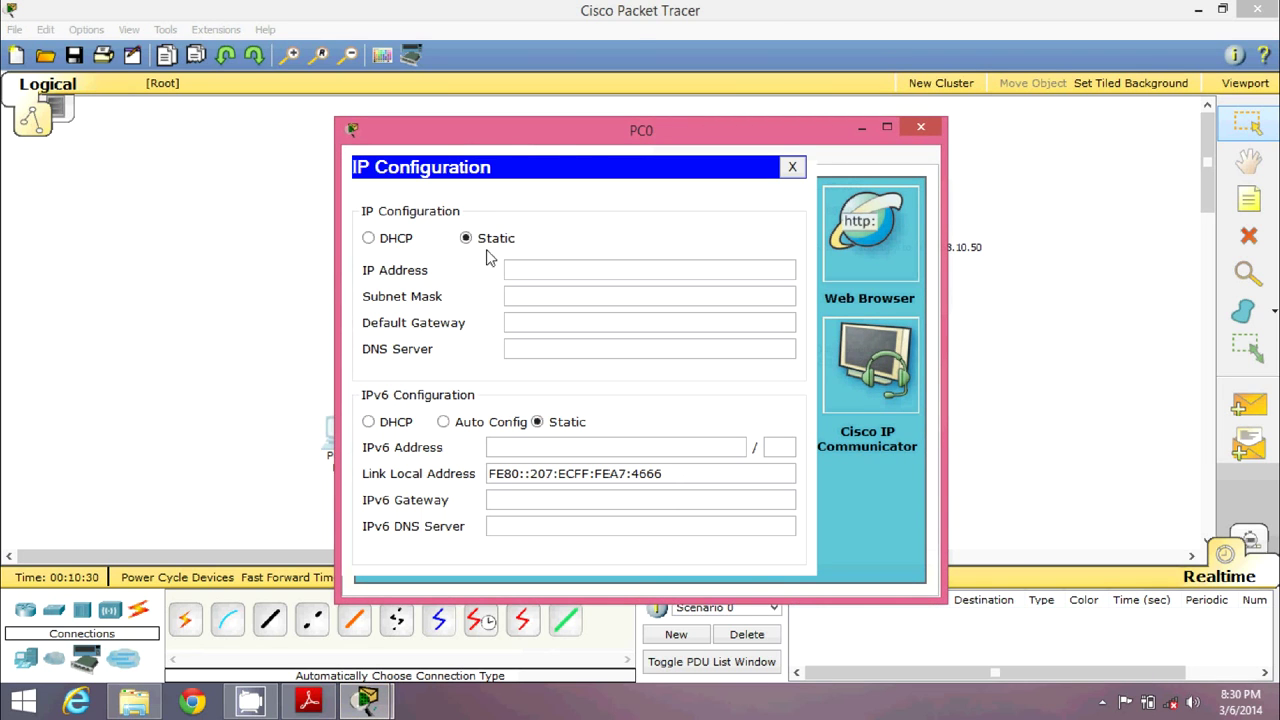
left_click(400, 244)
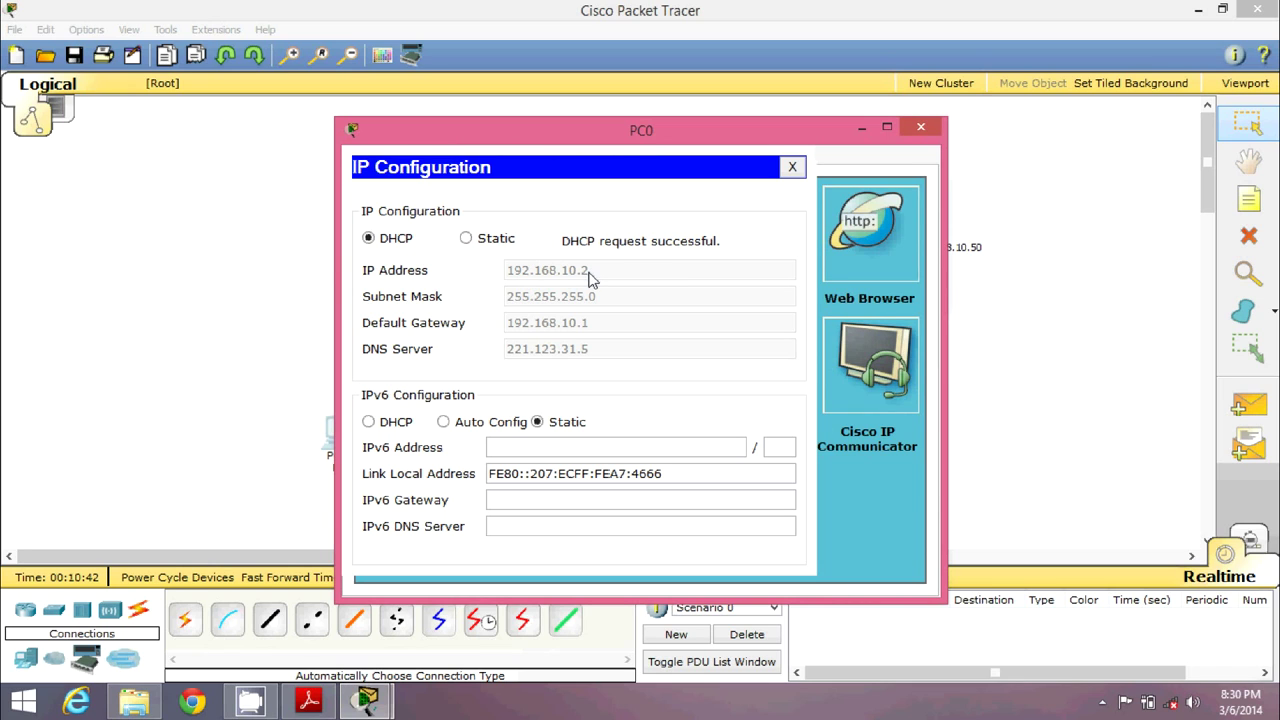
left_click(919, 128)
Switch PC1's IP configuration to DHCP so it gets 192.168.10.3, then close its window
double_click(610, 425)
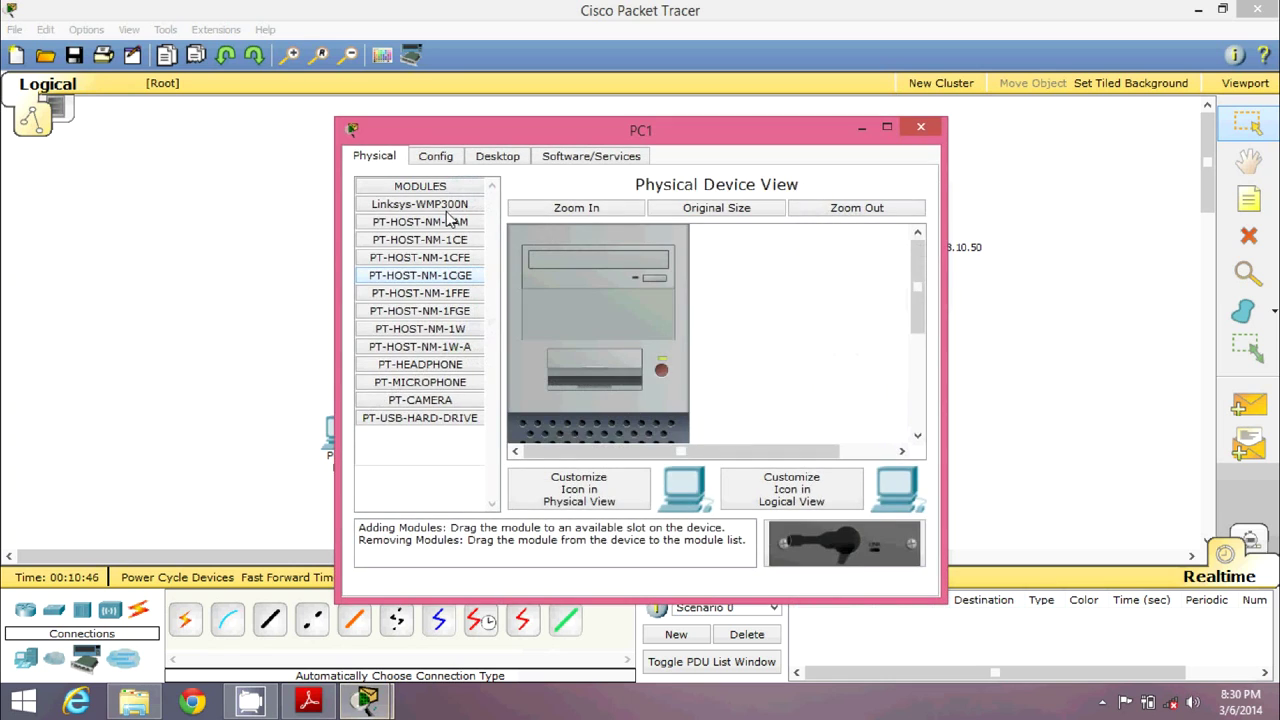
left_click(442, 157)
left_click(486, 158)
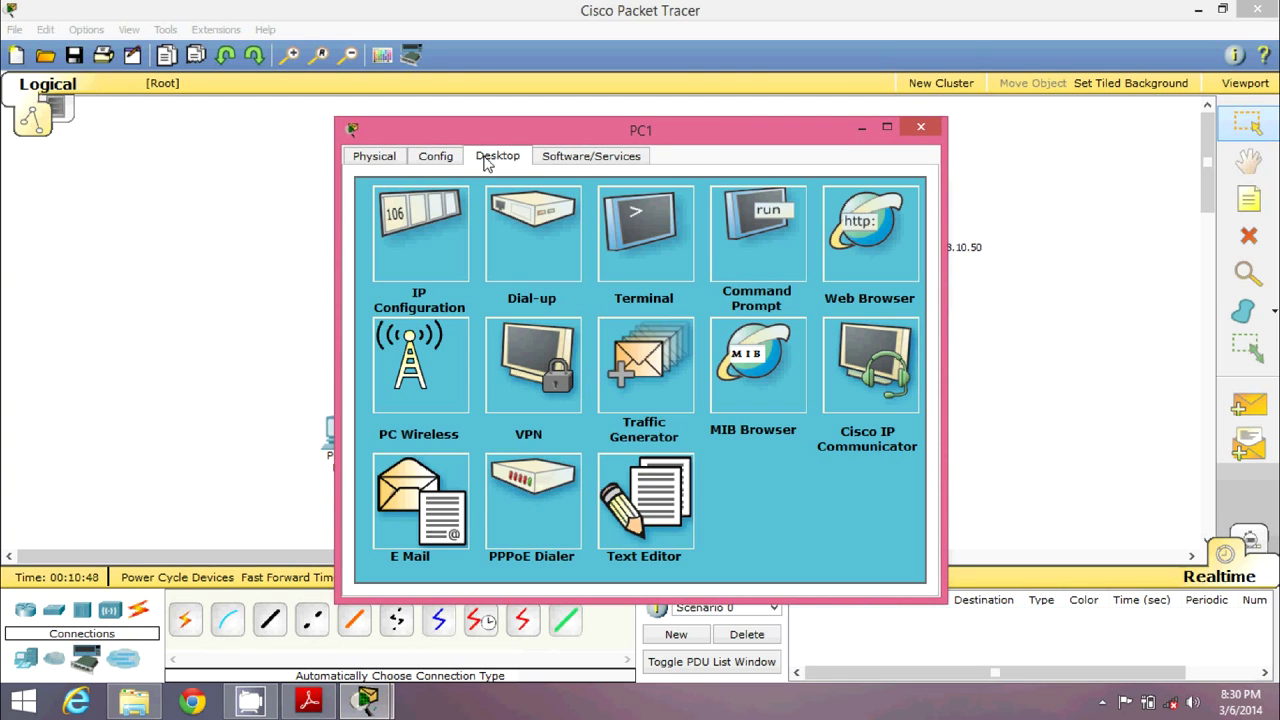
left_click(425, 234)
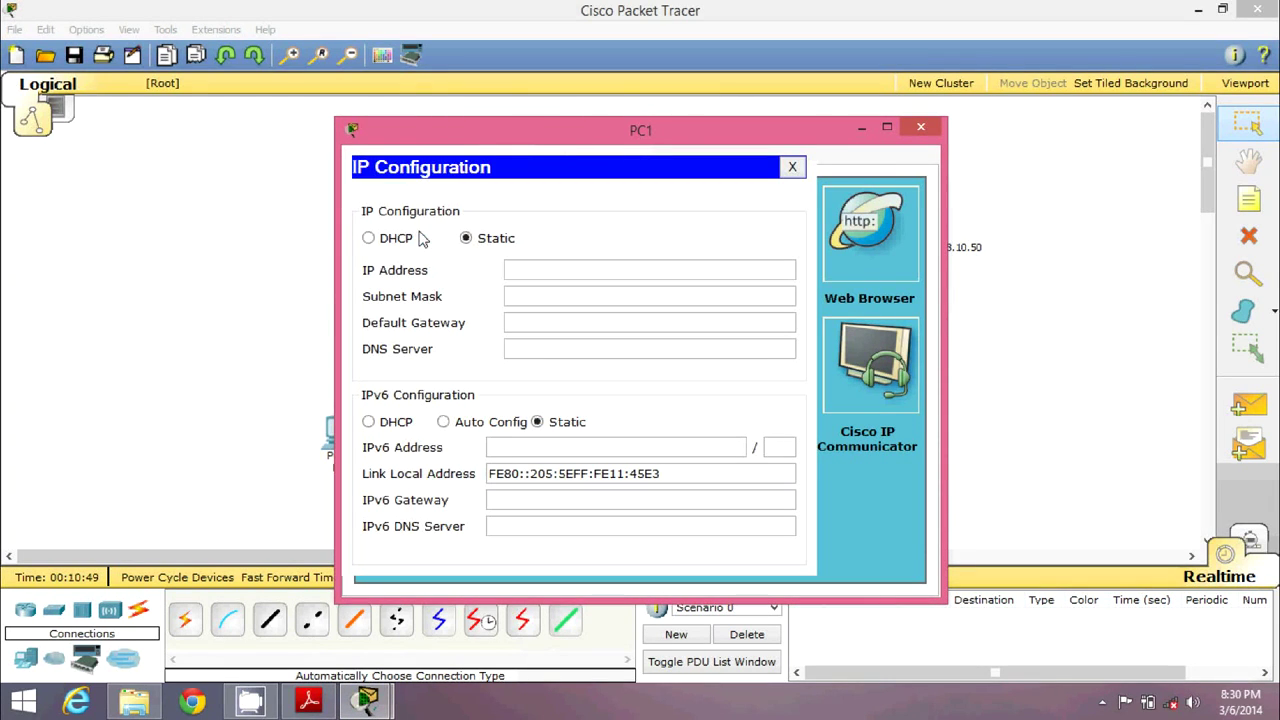
left_click(370, 238)
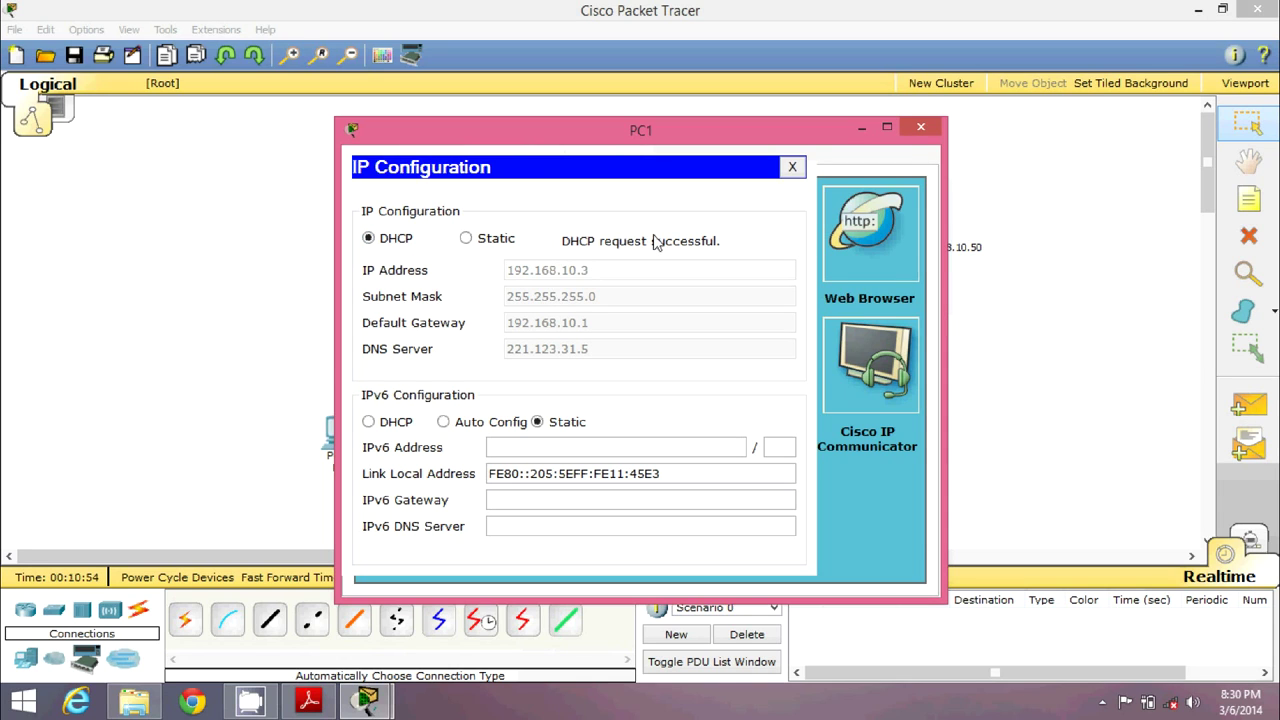
left_click(920, 127)
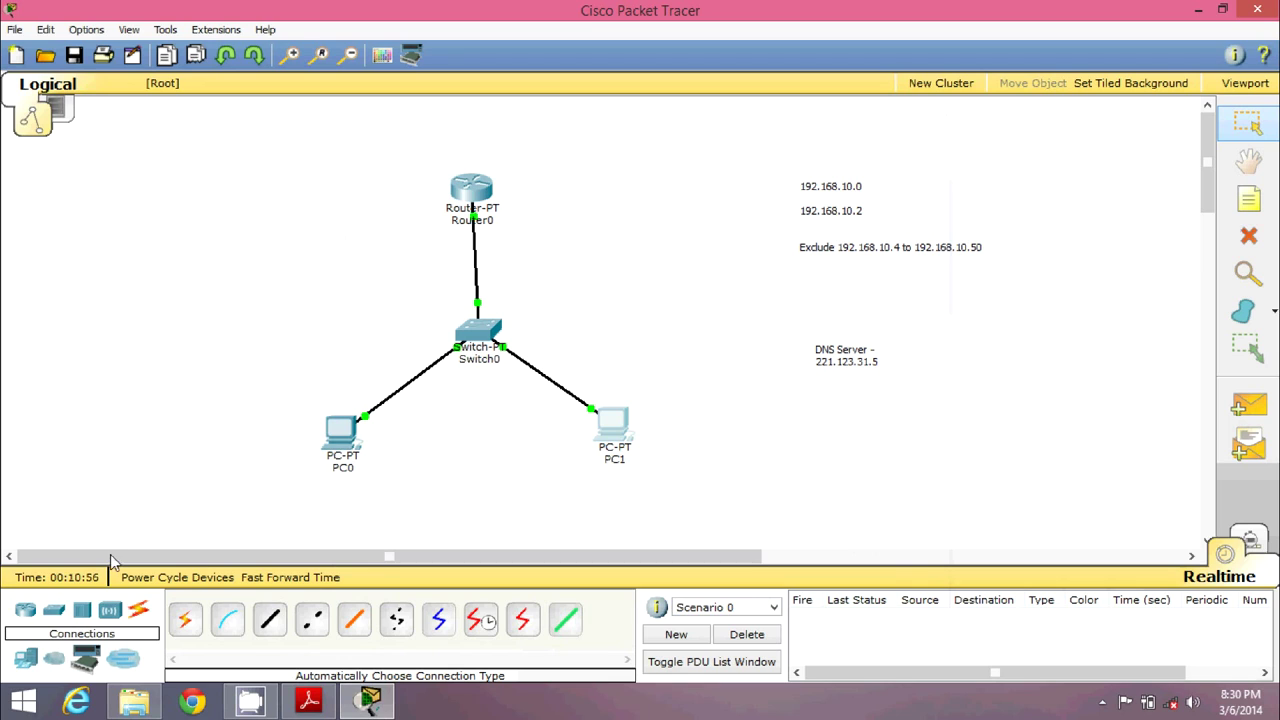
Place a new generic PC, PC2, on the canvas below the switch
left_click(26, 659)
left_click(185, 617)
left_click(468, 492)
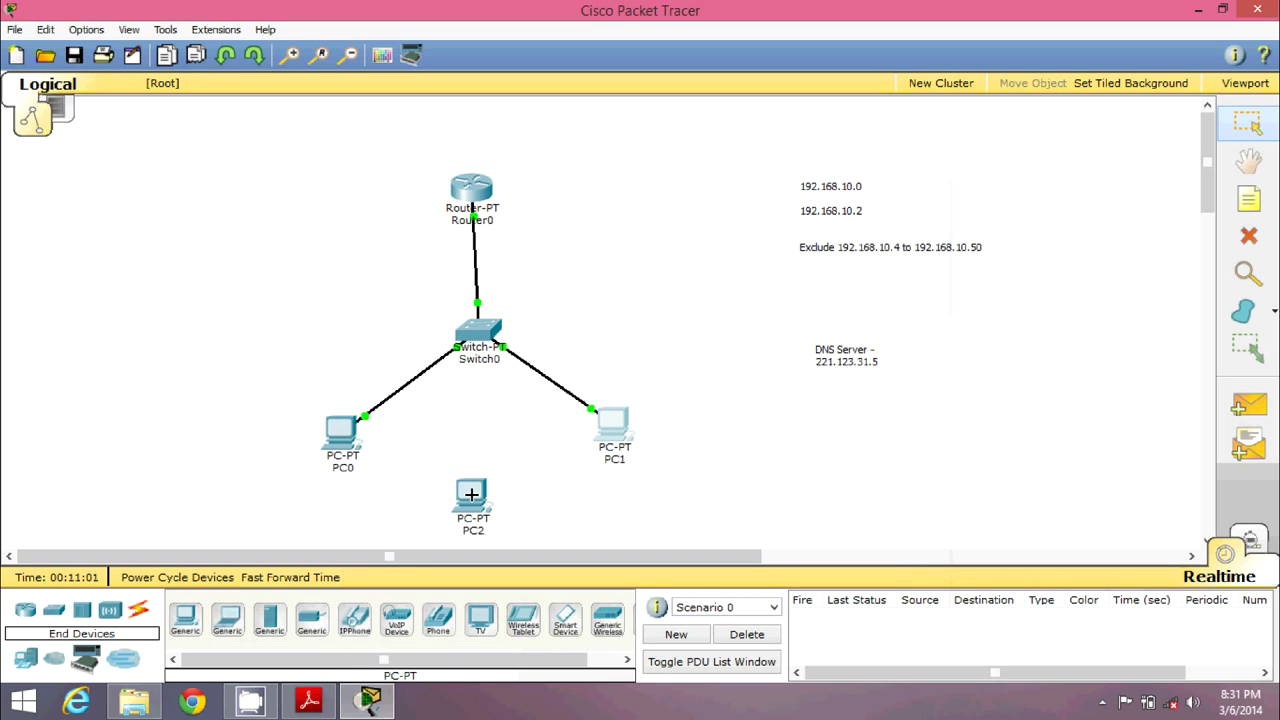
Cable PC2 to Switch0 with an automatic connection and bring up Router0's CLI
left_click(139, 612)
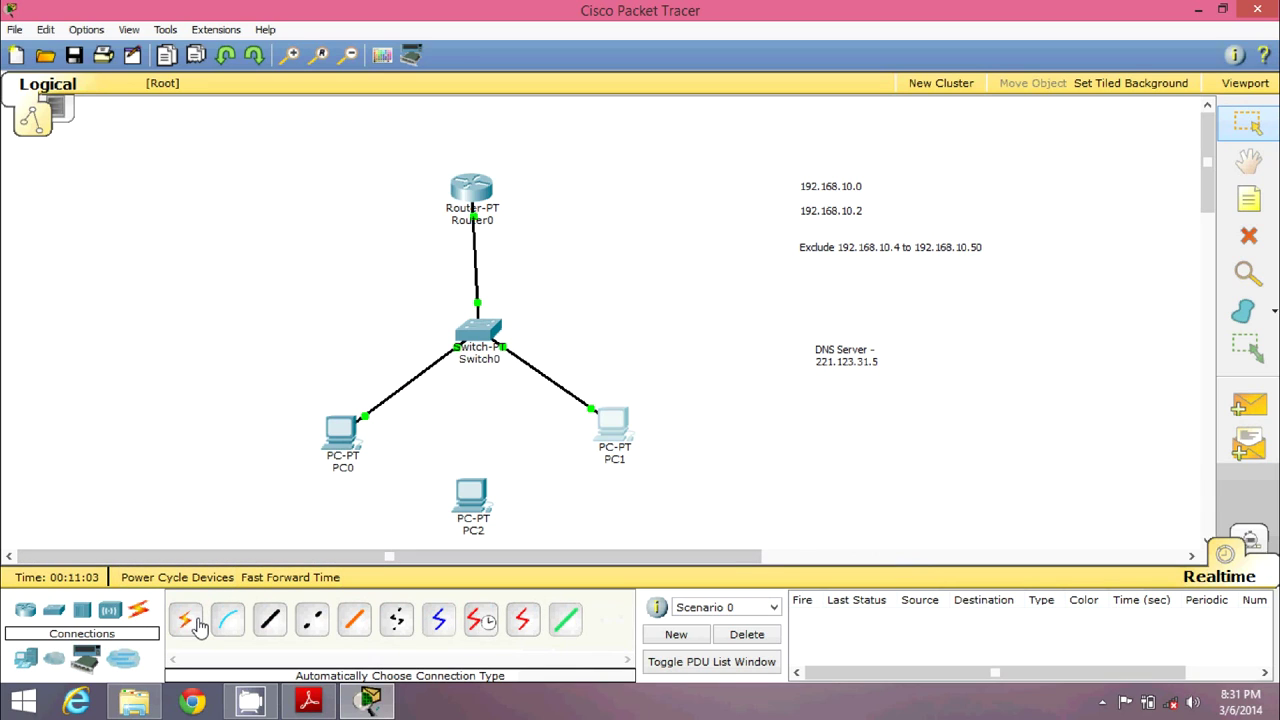
left_click(185, 617)
left_click(466, 497)
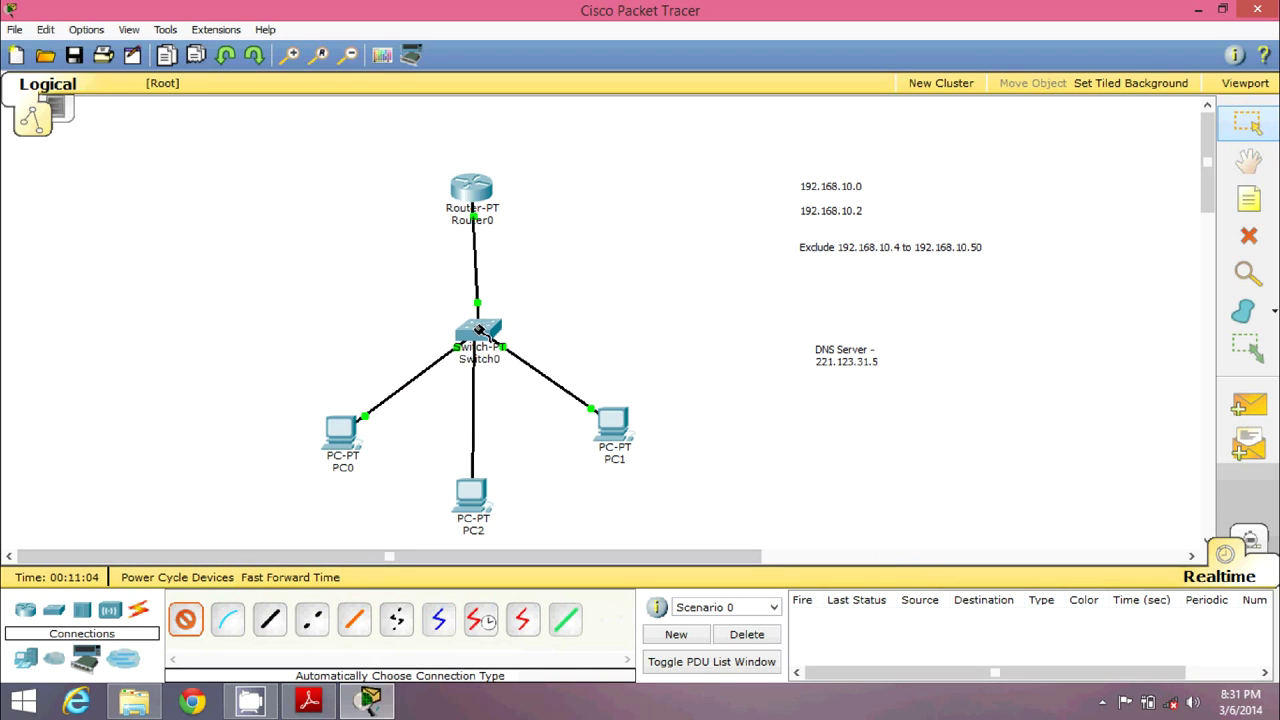
left_click(478, 335)
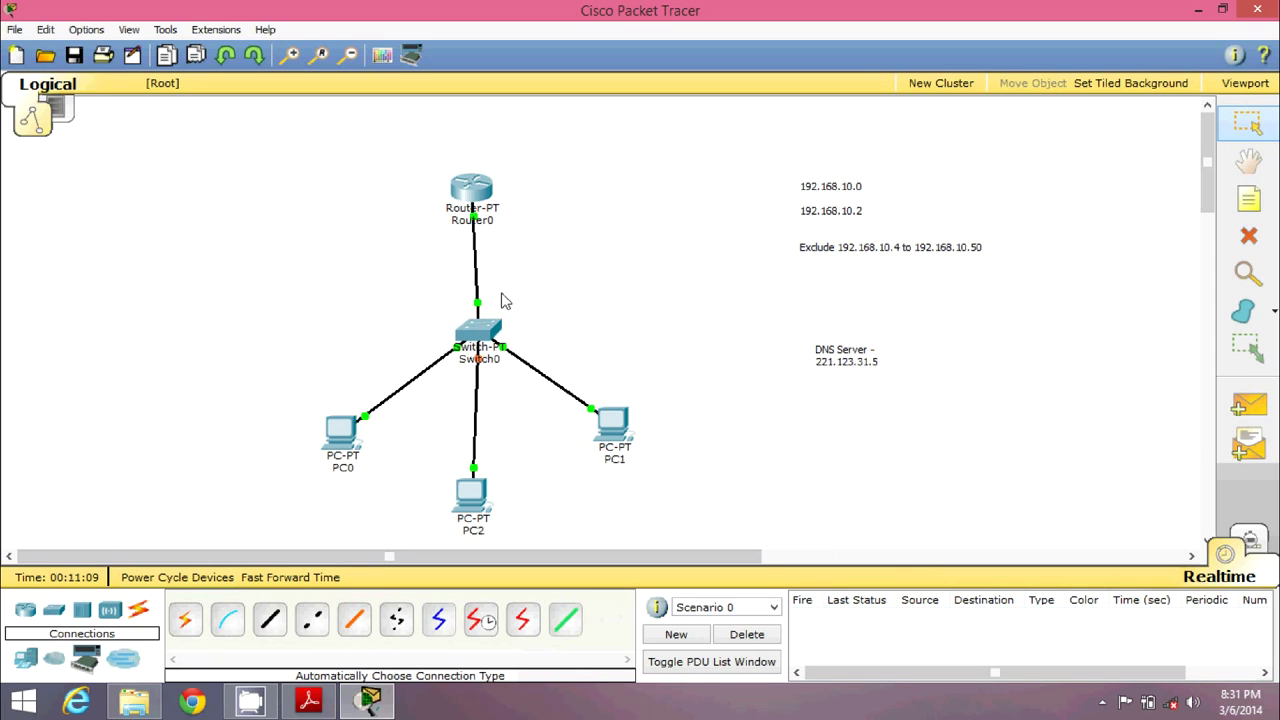
left_click(468, 195)
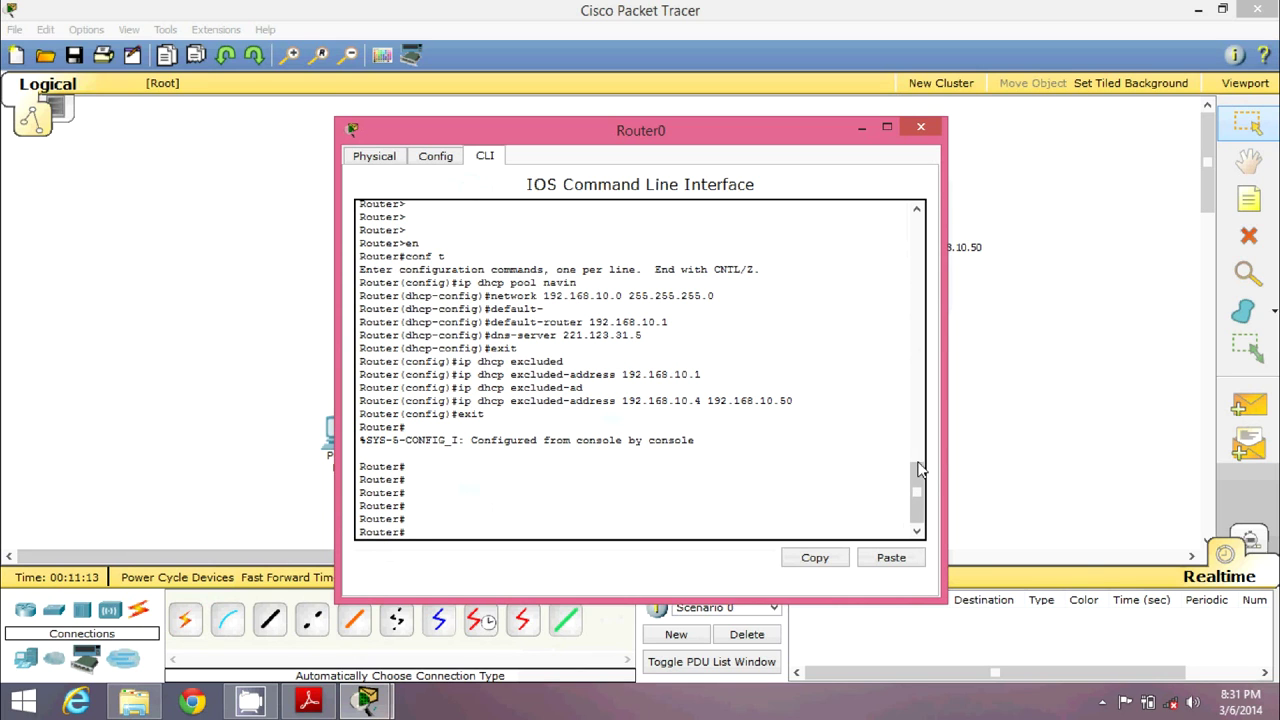
Review the enable, conf t, DHCP pool, network and default-router commands in Router0's CLI log
left_click_drag(920, 470, 916, 350)
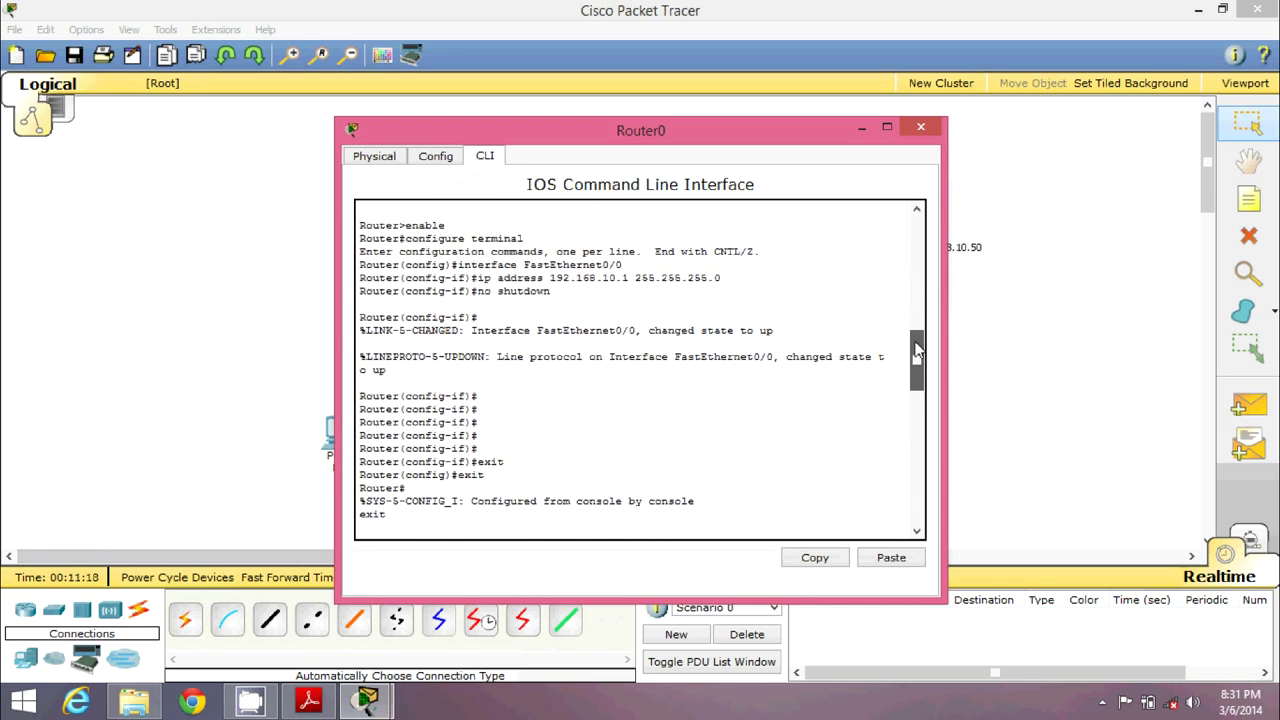
left_click_drag(470, 225, 400, 228)
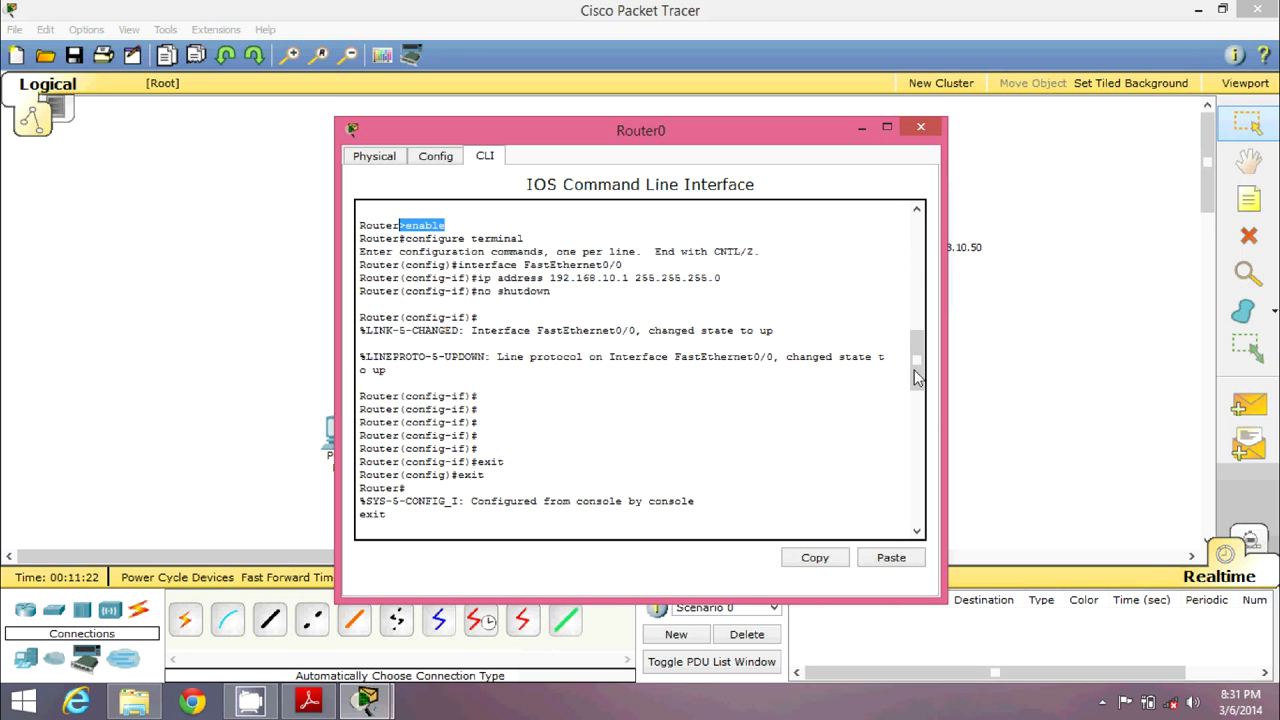
left_click_drag(916, 376, 928, 494)
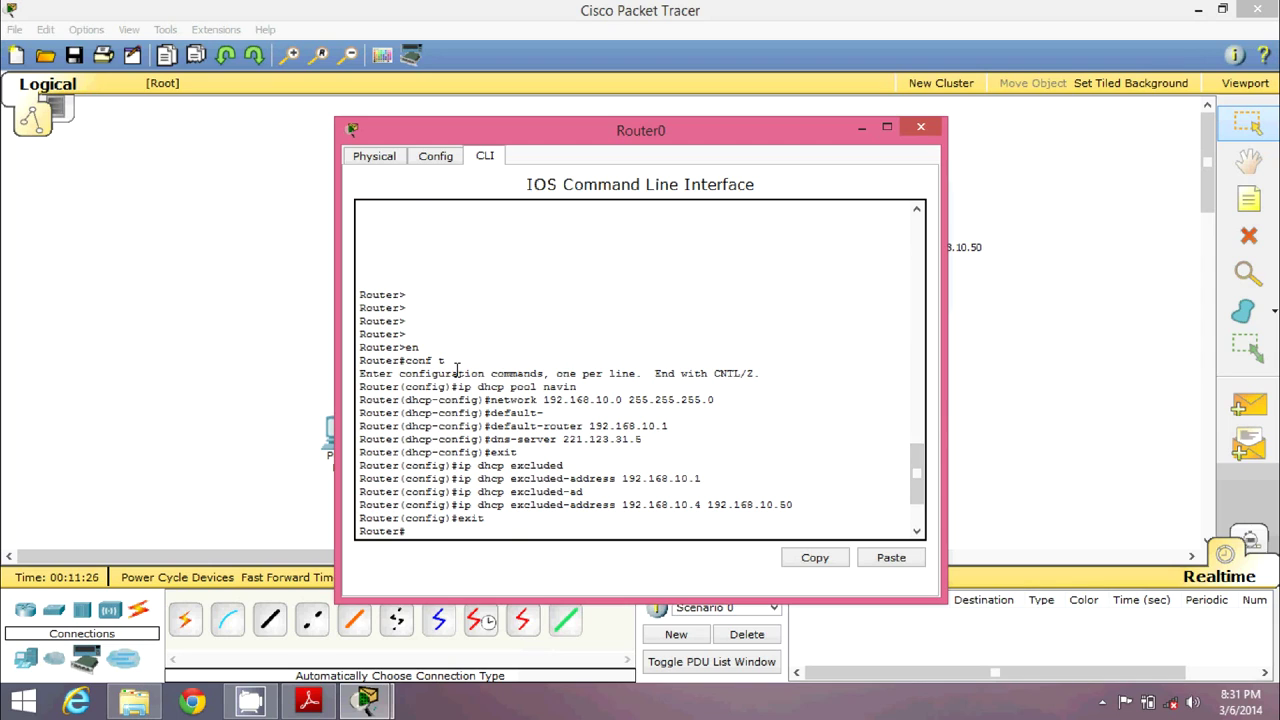
left_click_drag(419, 346, 406, 342)
left_click_drag(453, 360, 405, 361)
left_click_drag(577, 387, 459, 390)
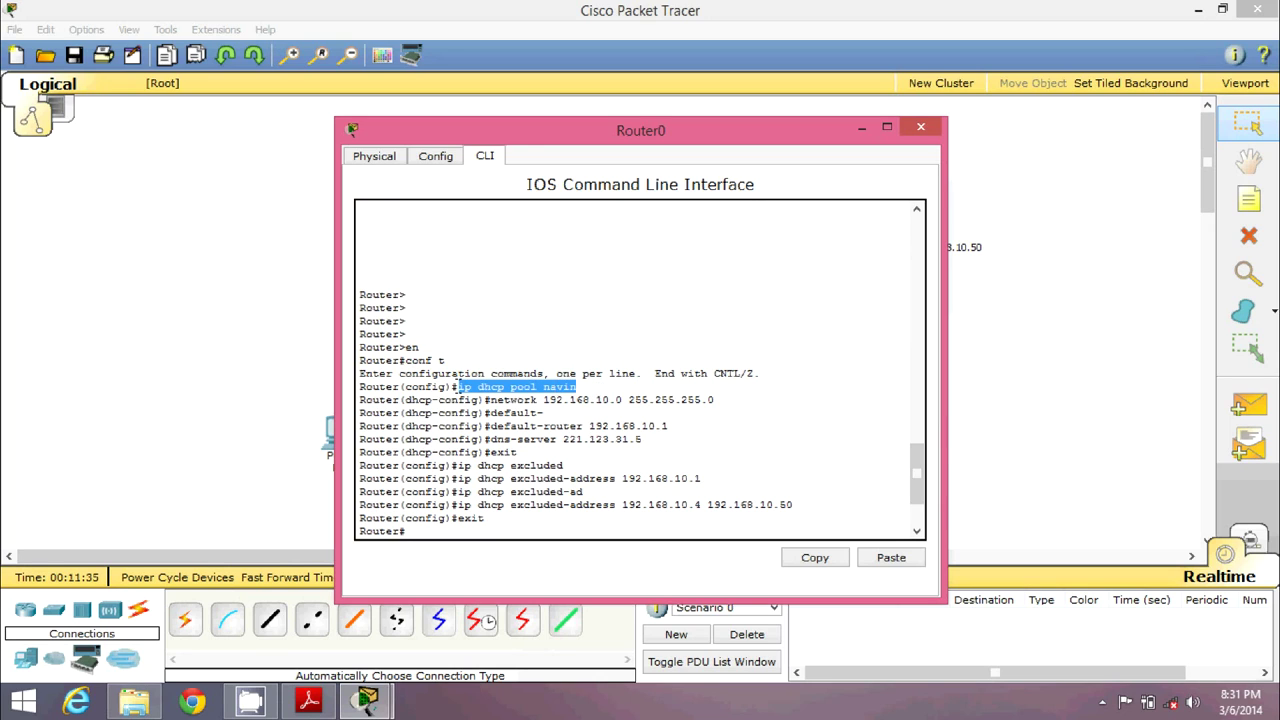
left_click_drag(547, 413, 488, 440)
left_click(547, 413)
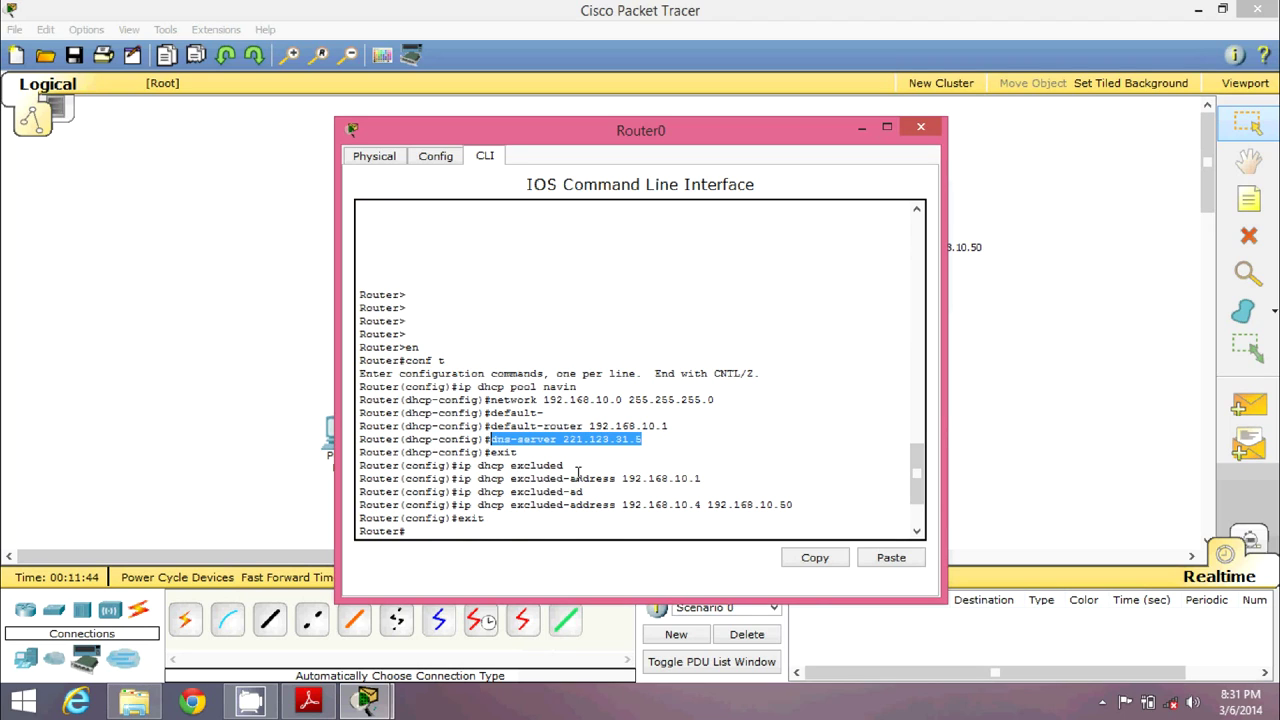
Review the dns-server and excluded-address lines, then minimize the Router0 window
left_click_drag(564, 466, 702, 479)
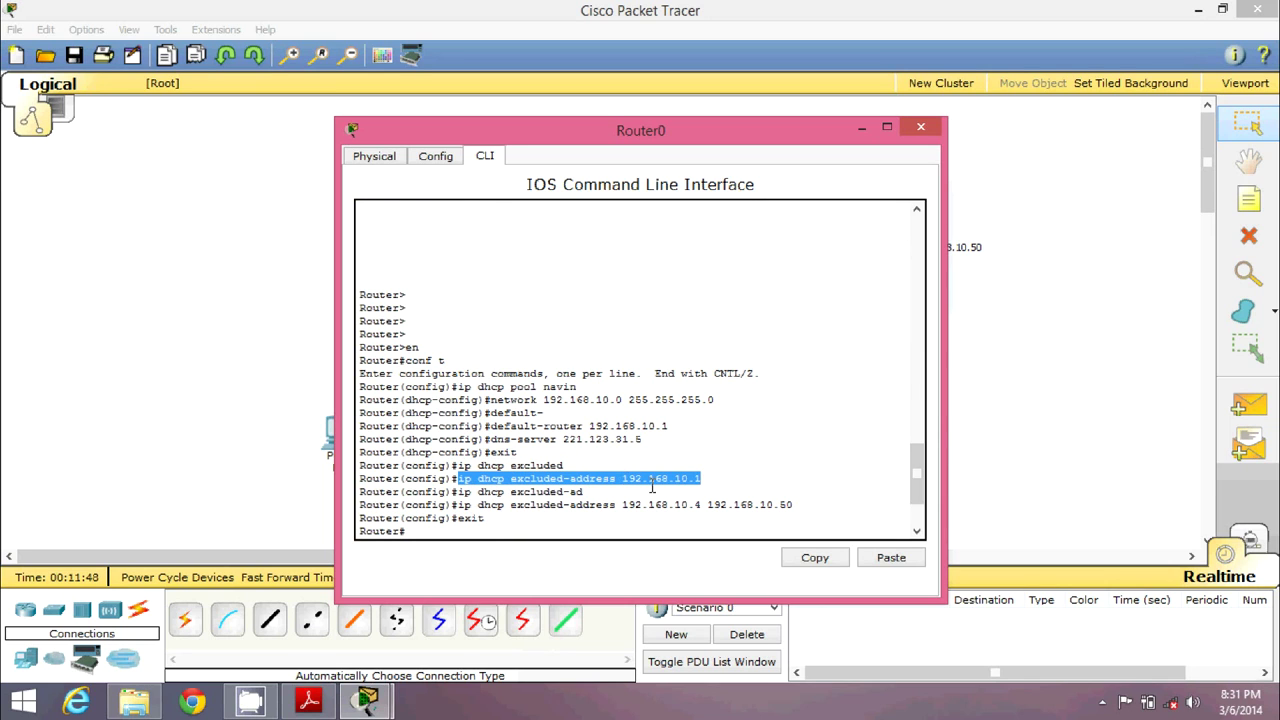
left_click_drag(458, 505, 828, 506)
left_click_drag(917, 473, 917, 490)
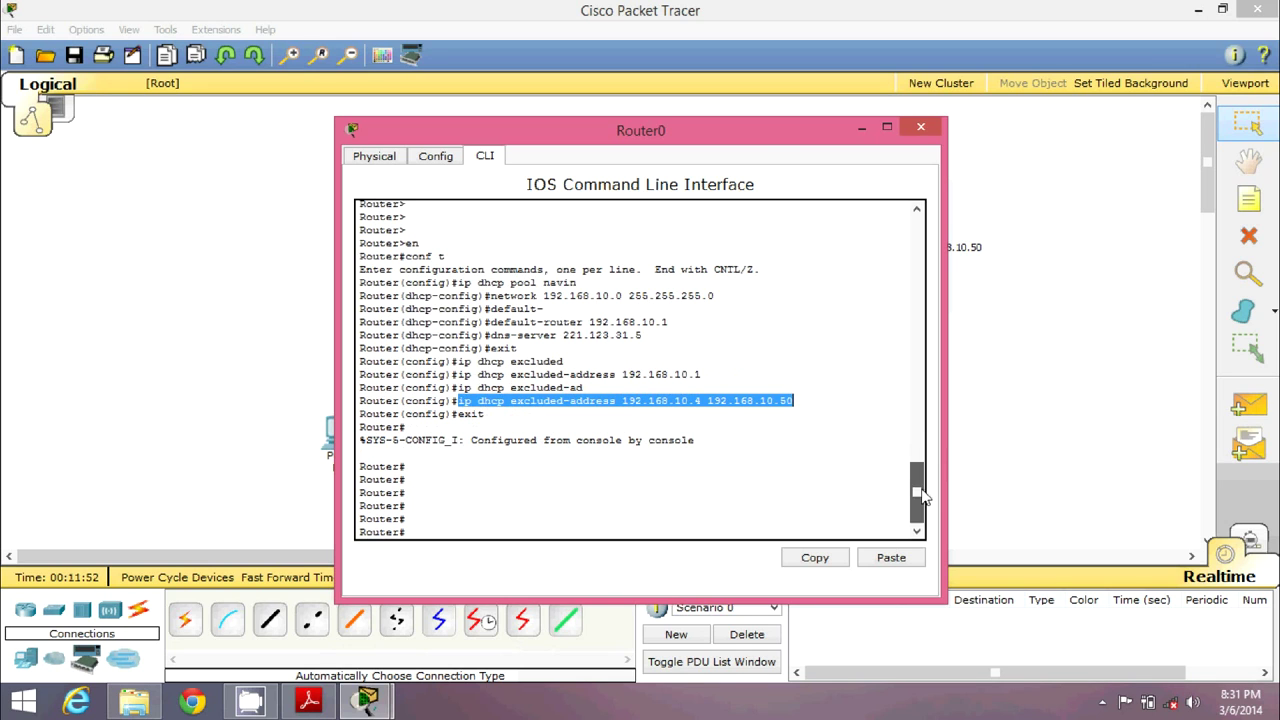
left_click(528, 462)
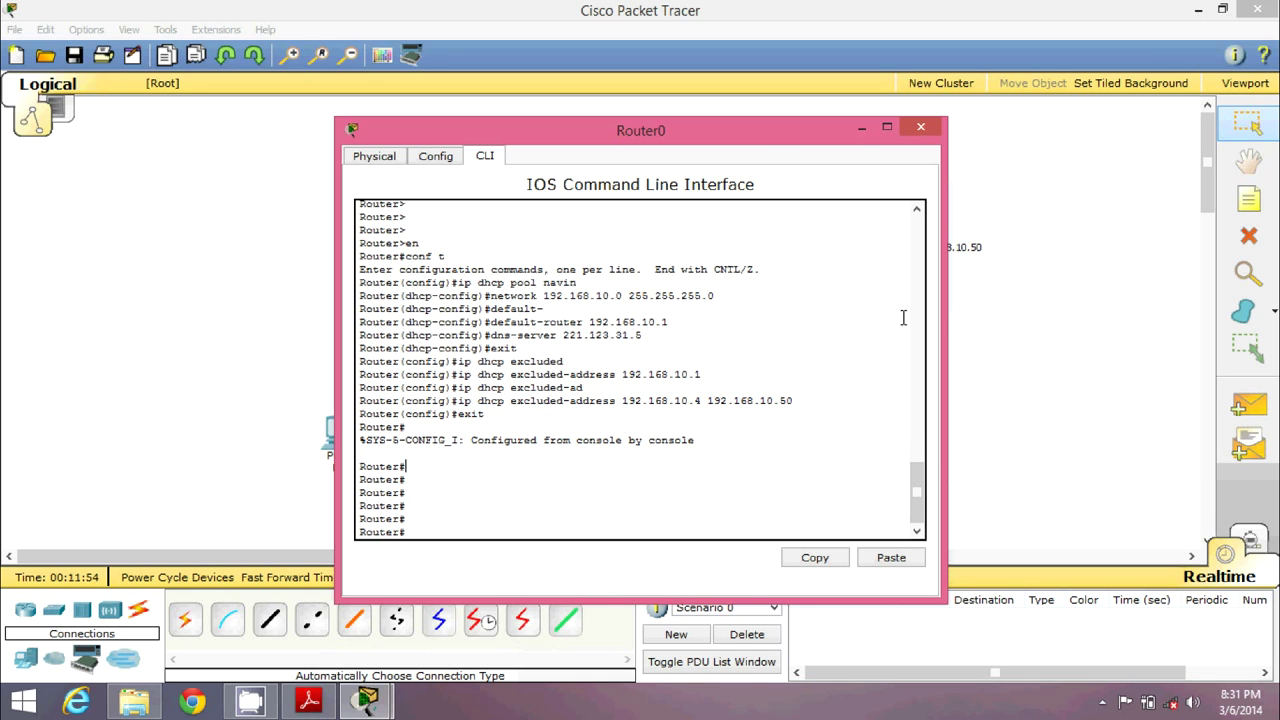
left_click(860, 132)
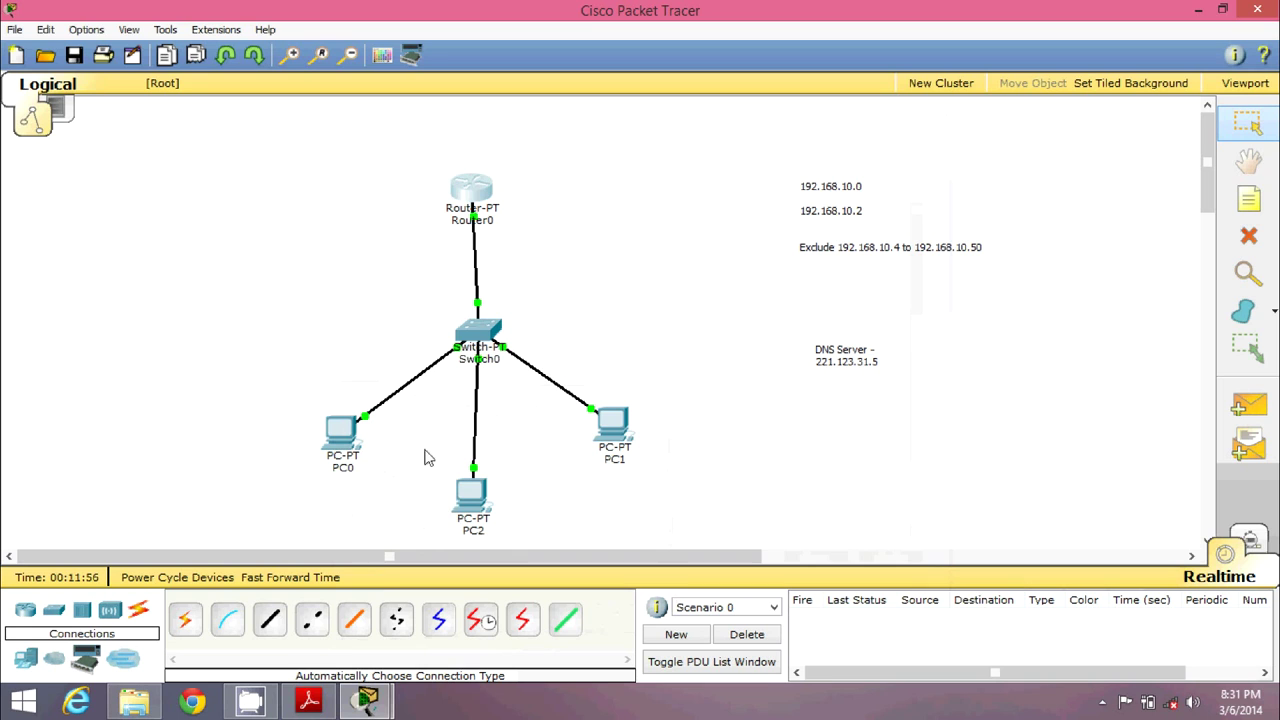
Set PC2's IP configuration to DHCP, receiving 192.168.10.51 with gateway 192.168.10.1, then close it
left_click(463, 508)
left_click(490, 157)
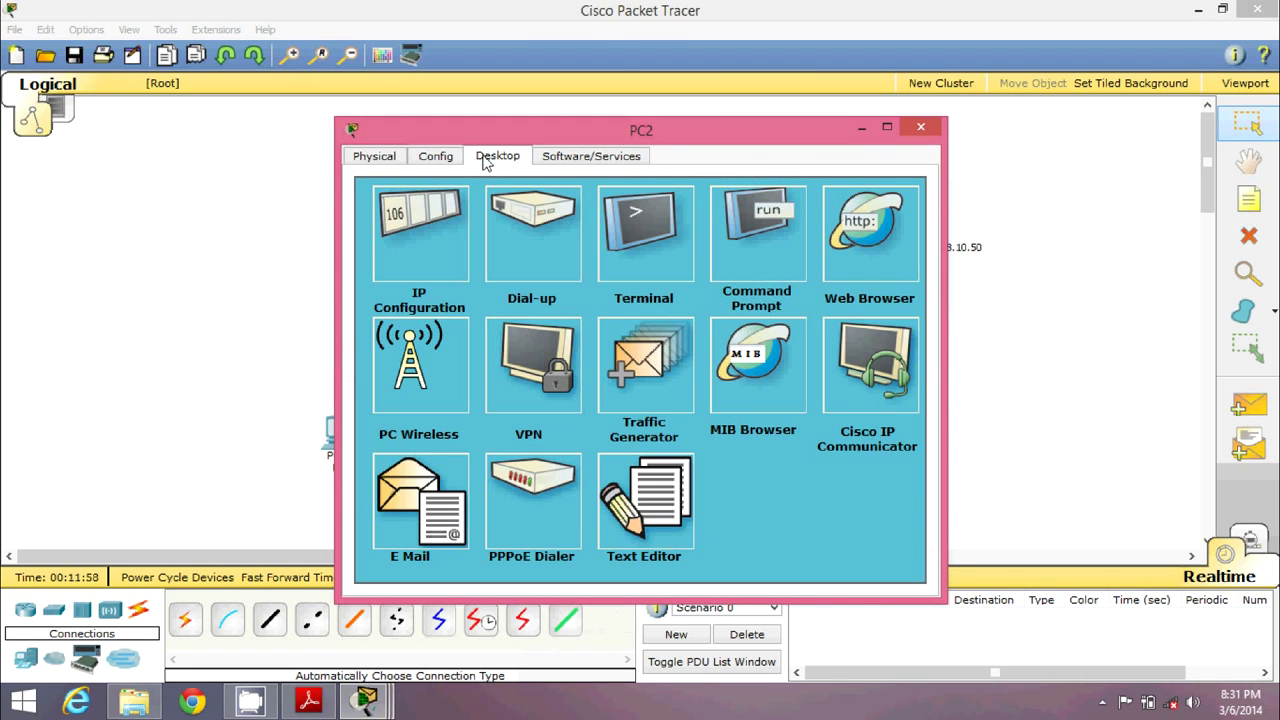
left_click(416, 232)
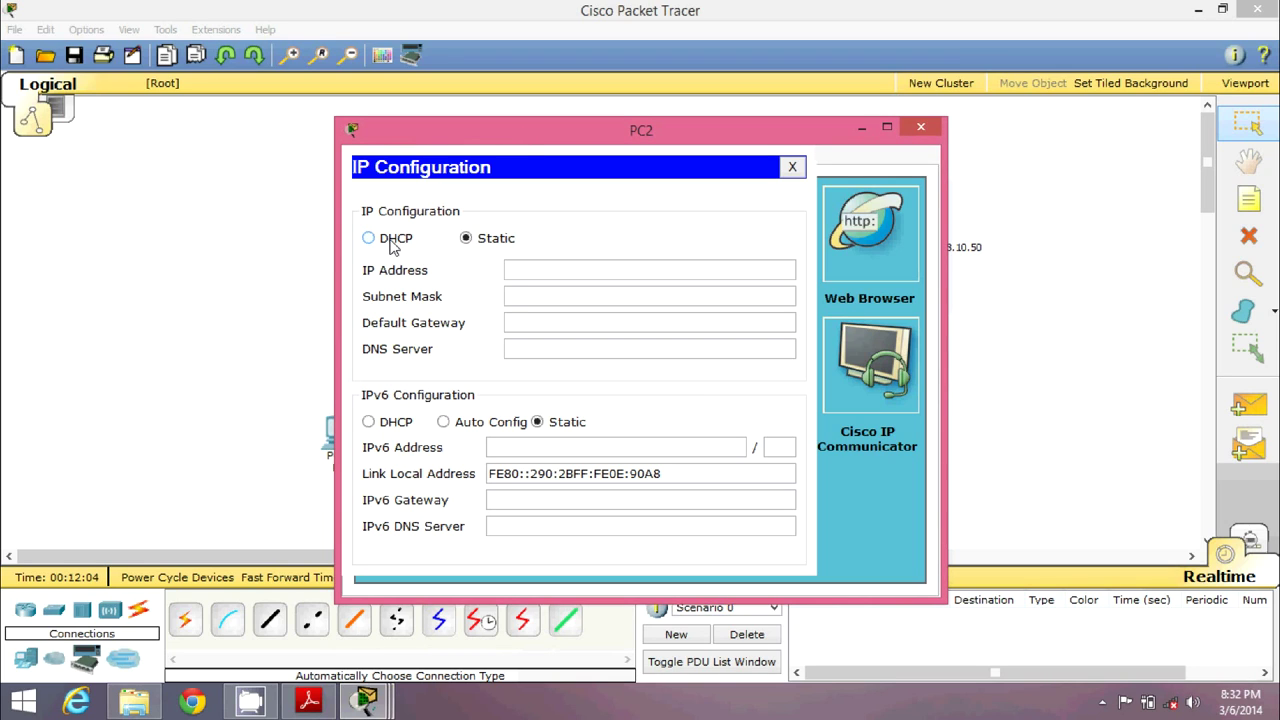
left_click(393, 244)
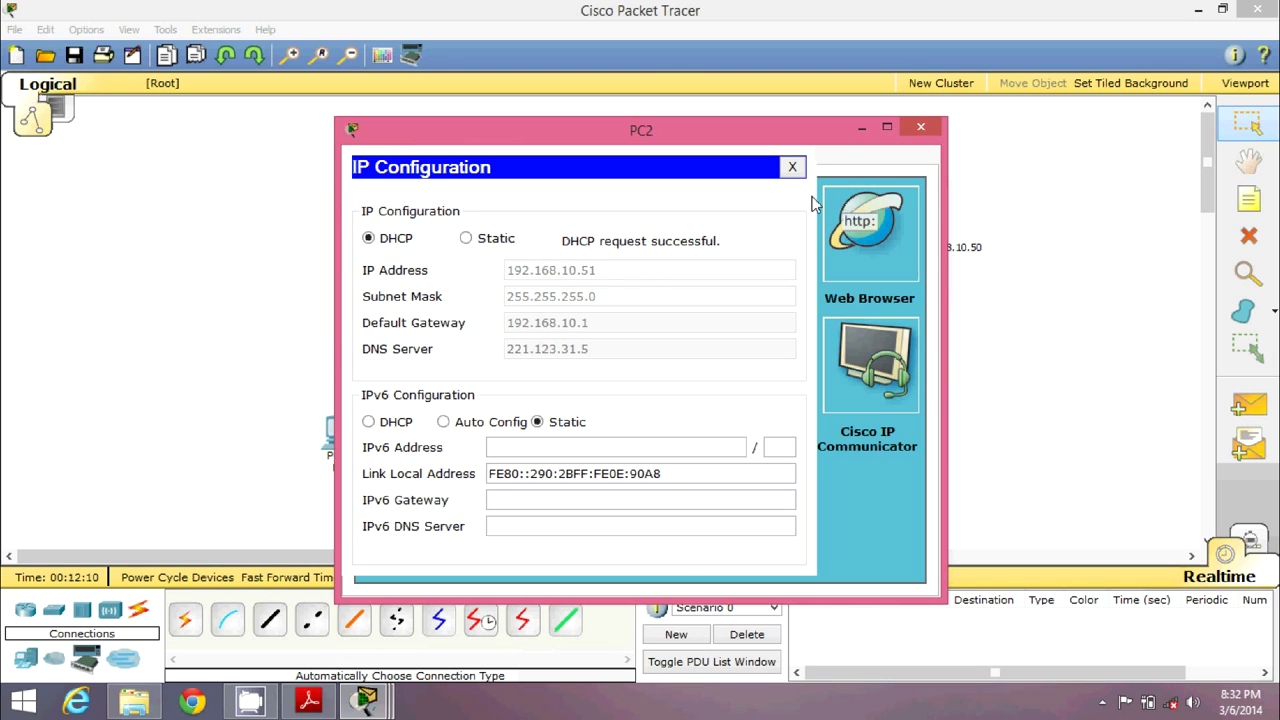
left_click(921, 128)
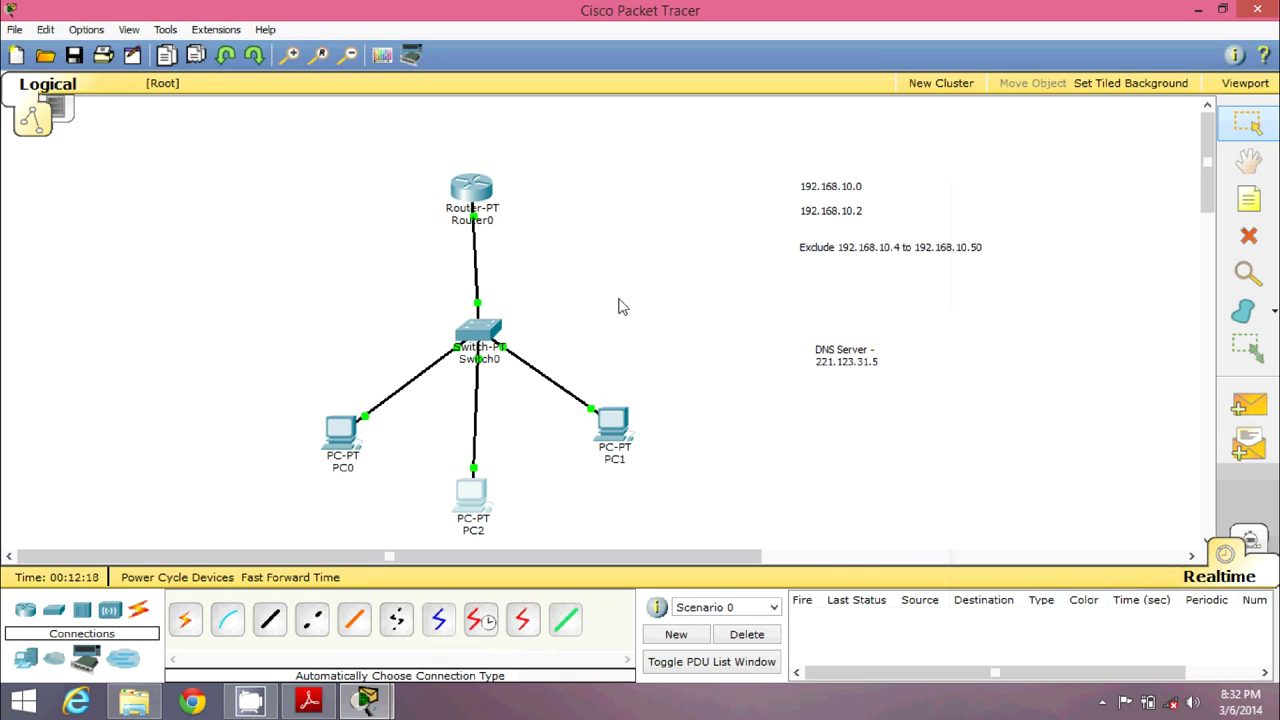
Run 'show ip dhcp binding' on Router0 to see leases for 192.168.10.2, .3 and .51
left_click(476, 200)
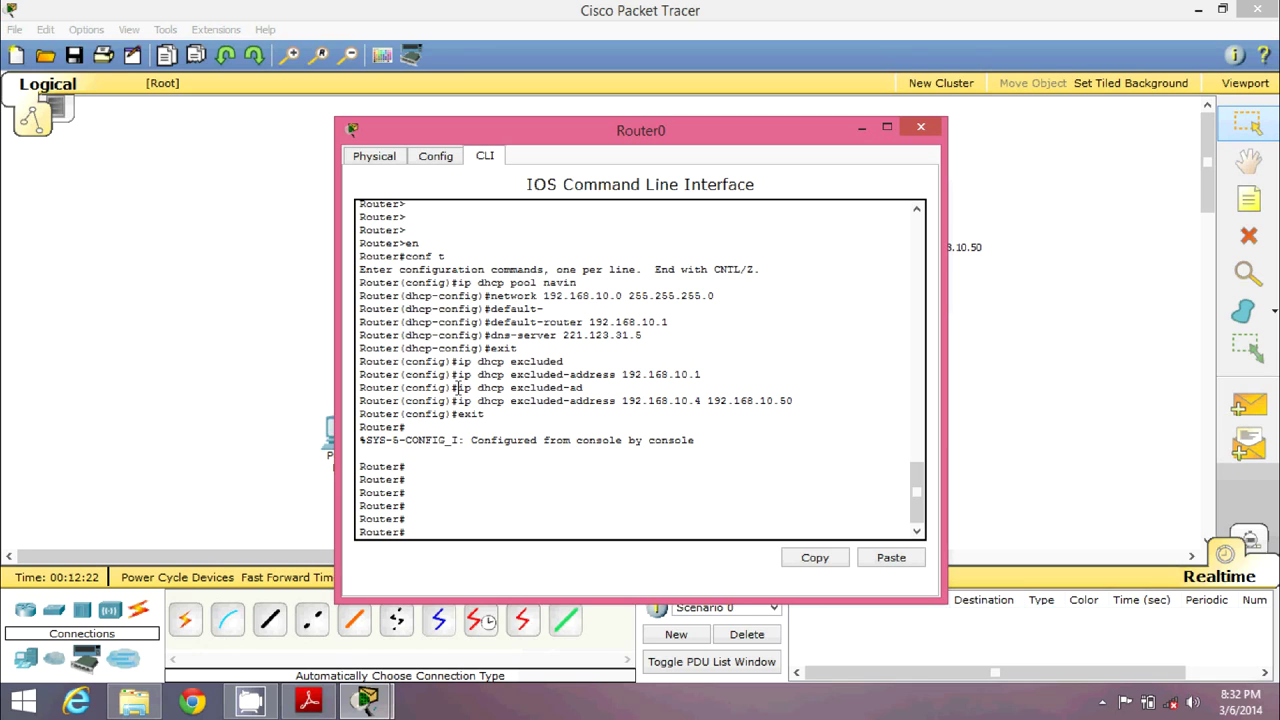
key("Return")
type("sh")
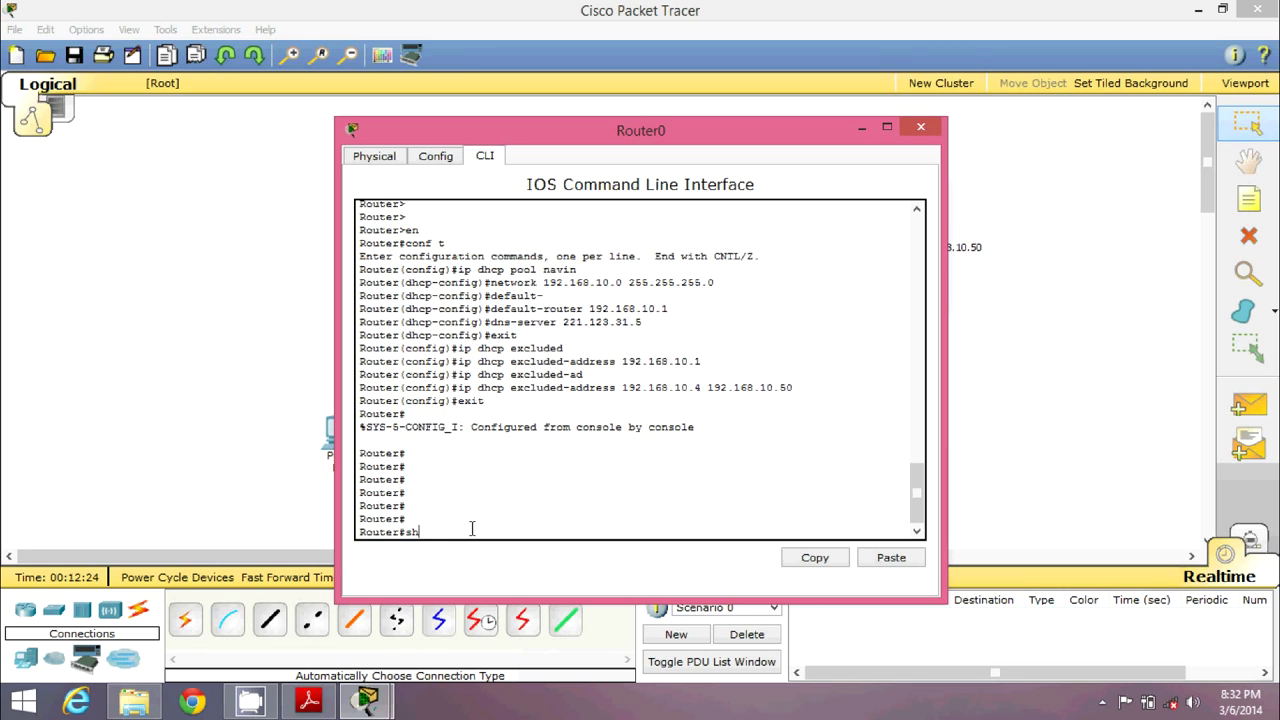
type("ow ip dhcp binding")
key("Return")
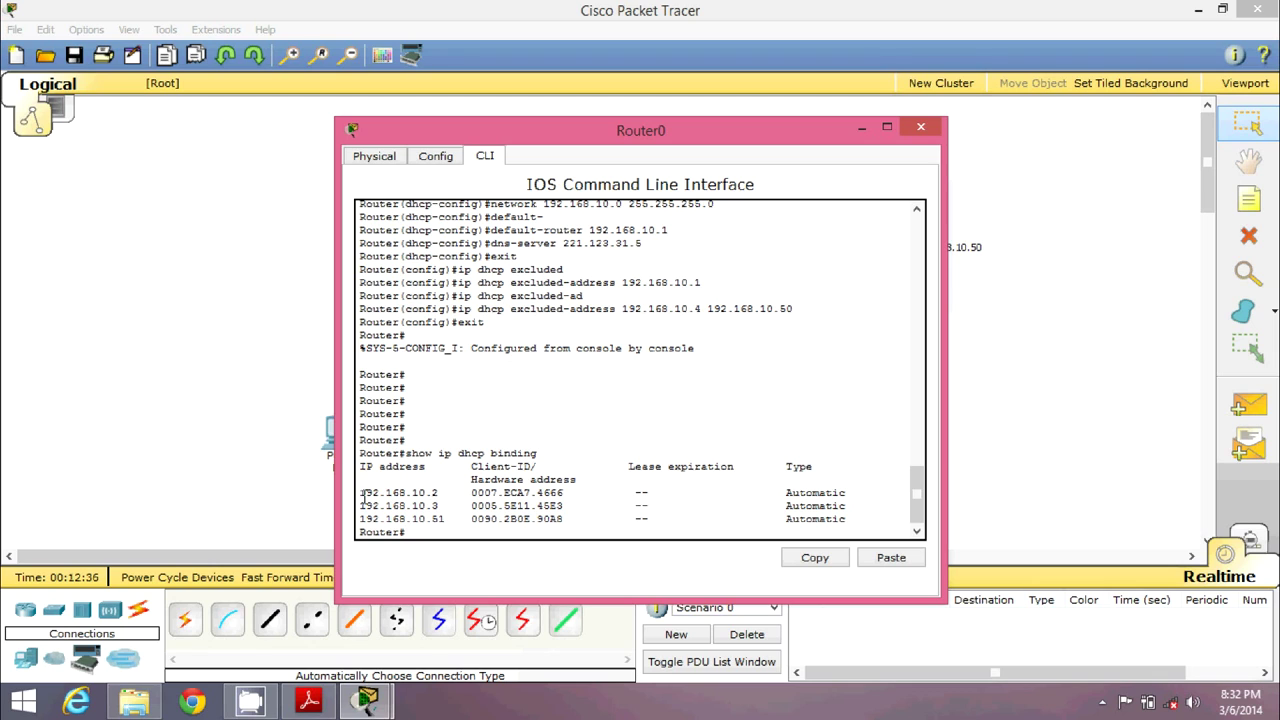
left_click_drag(359, 492, 866, 517)
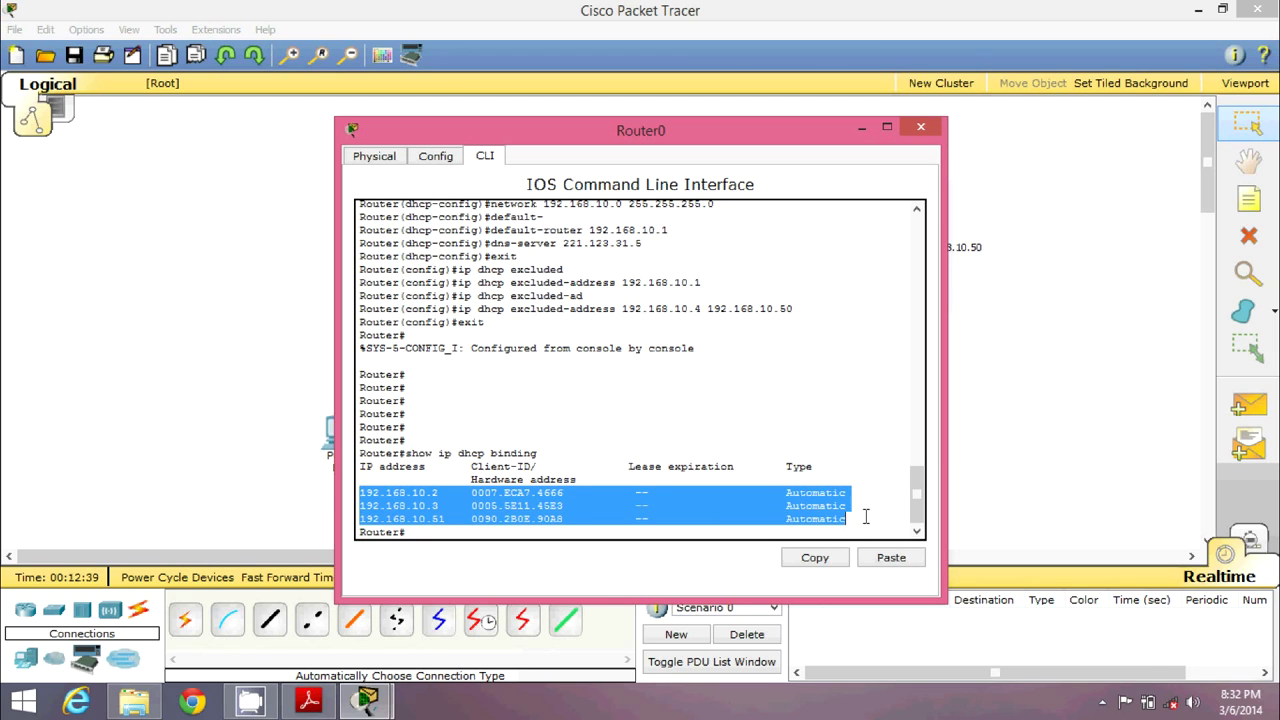
left_click(792, 498)
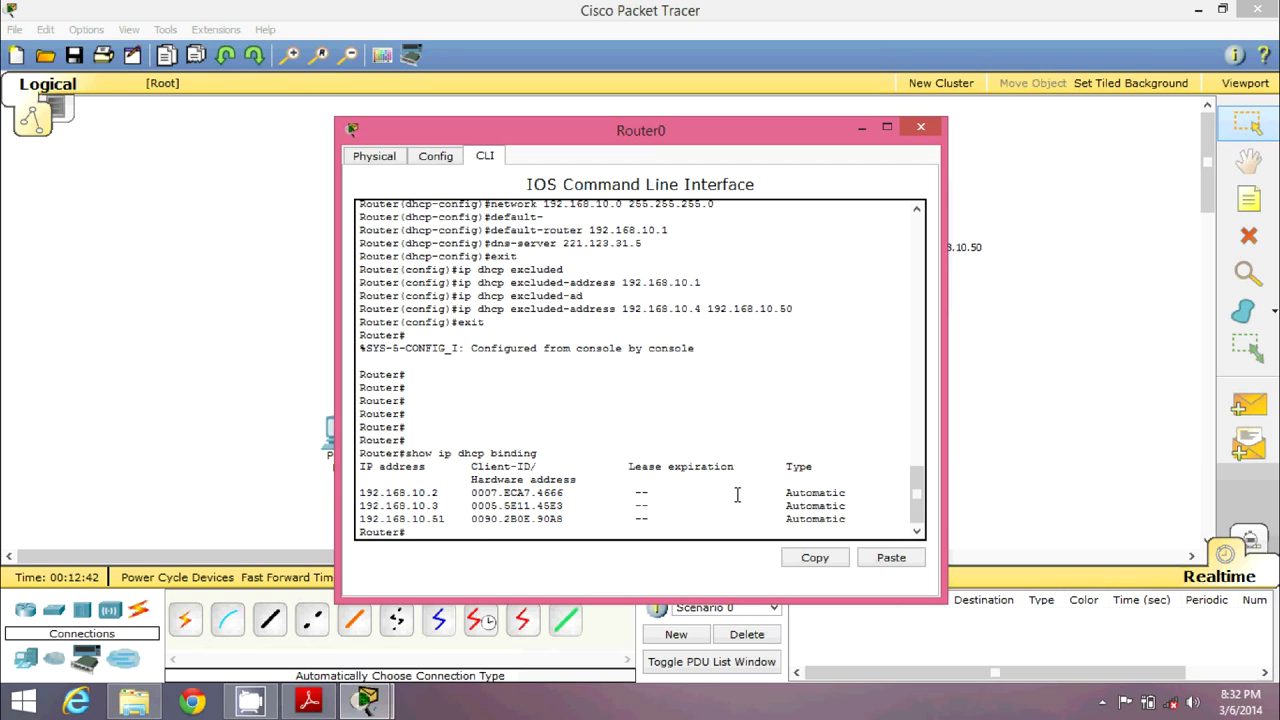
Close Router0's window and restore the CamStudio recorder from the system tray
left_click(912, 130)
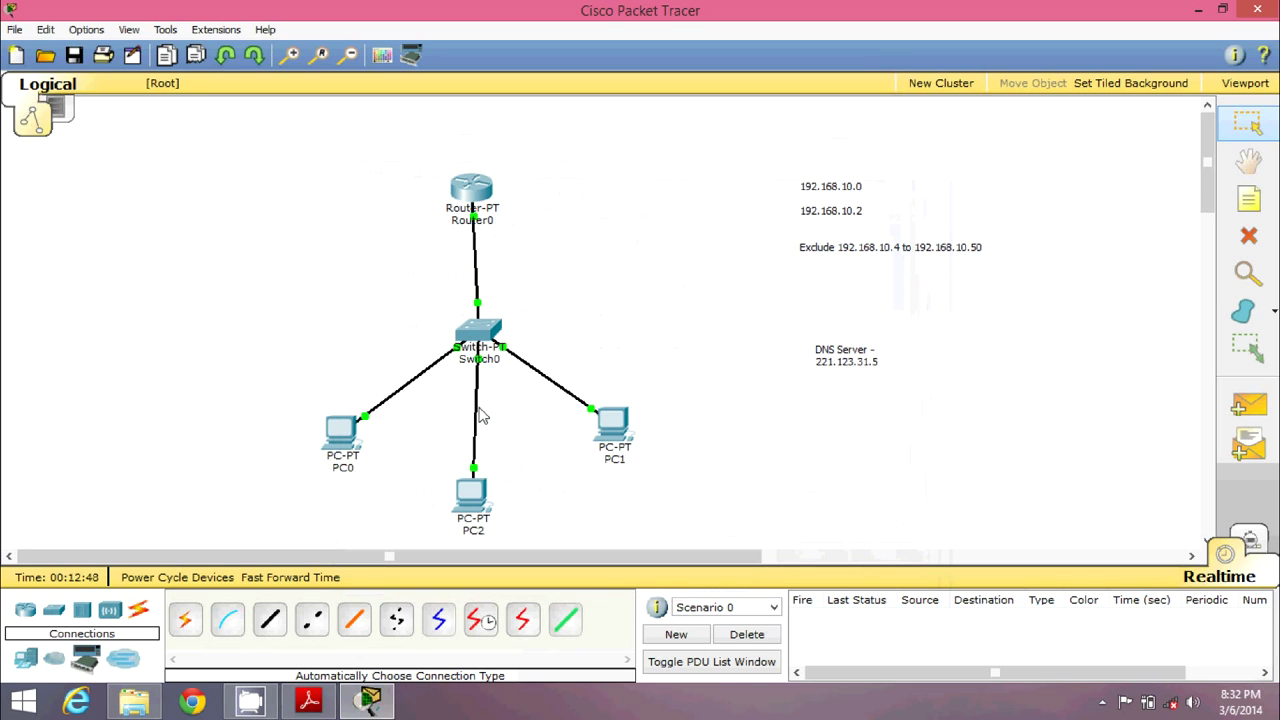
left_click(1101, 703)
left_click(1131, 577)
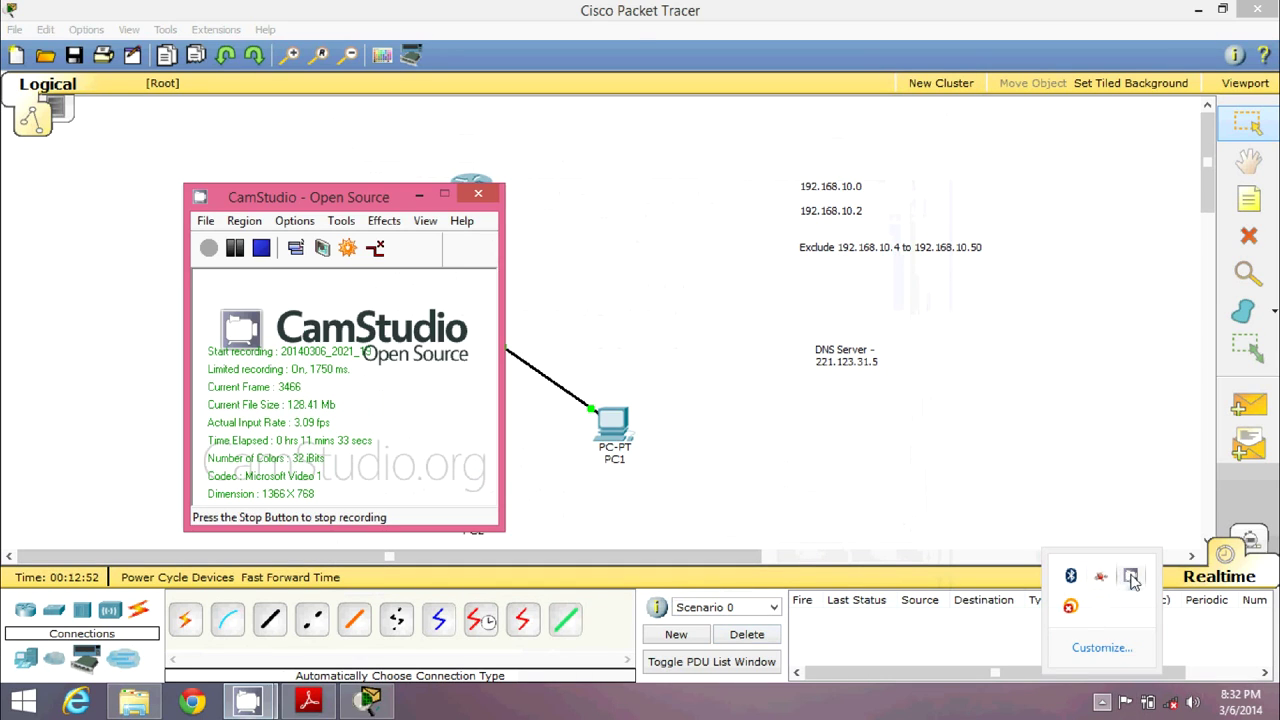